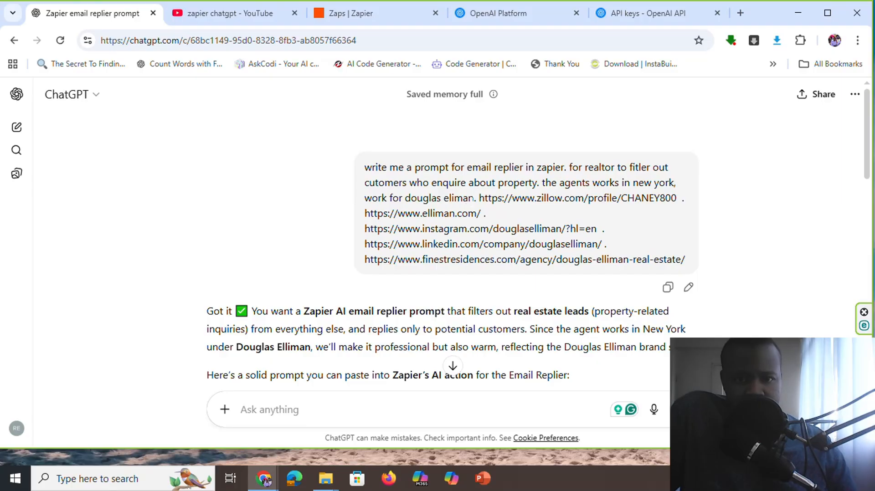
# Search Google for the brokerage name "douglas eliman" as it is written in the ChatGPT request
pyautogui.moveTo(475, 197); pyautogui.dragTo(402, 197)
pyautogui.click(492, 210)
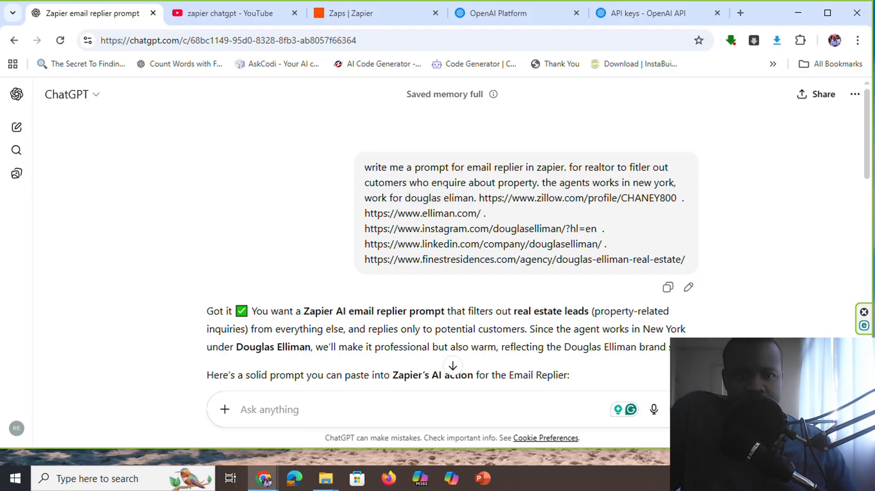
pyautogui.moveTo(406, 198)
pyautogui.mouseDown()
pyautogui.moveTo(468, 198)
pyautogui.moveTo(404, 198)
pyautogui.mouseUp()
pyautogui.rightClick(427, 211)
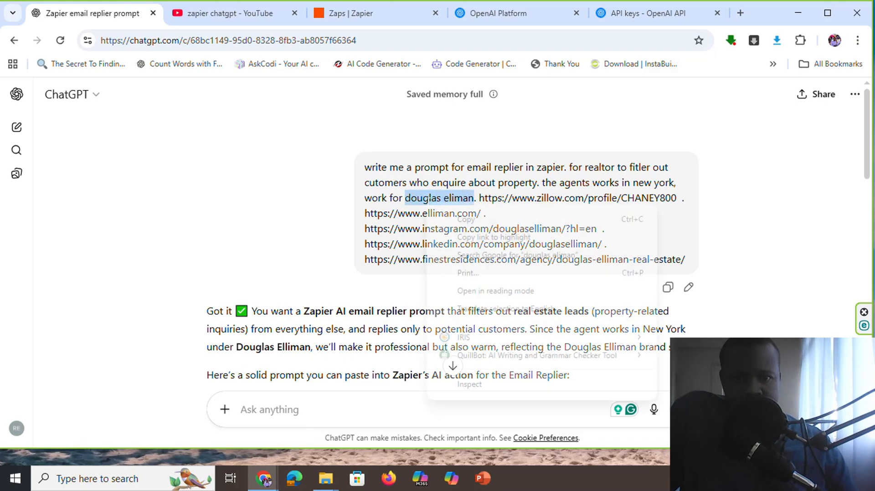
pyautogui.click(486, 255)
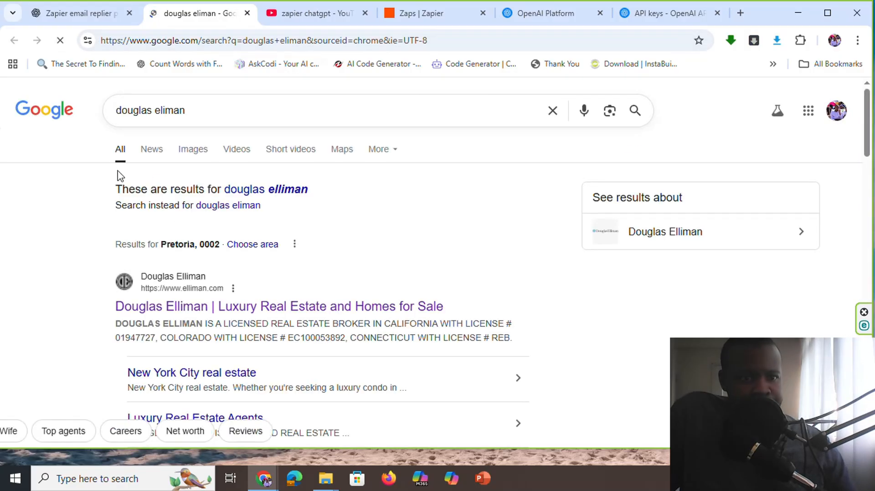
# Examine the Google results for Douglas Elliman's website, social media profiles and agency listing
pyautogui.scroll(-1, 117, 171)
pyautogui.scroll(-1, 126, 171)
pyautogui.scroll(1, 126, 171)
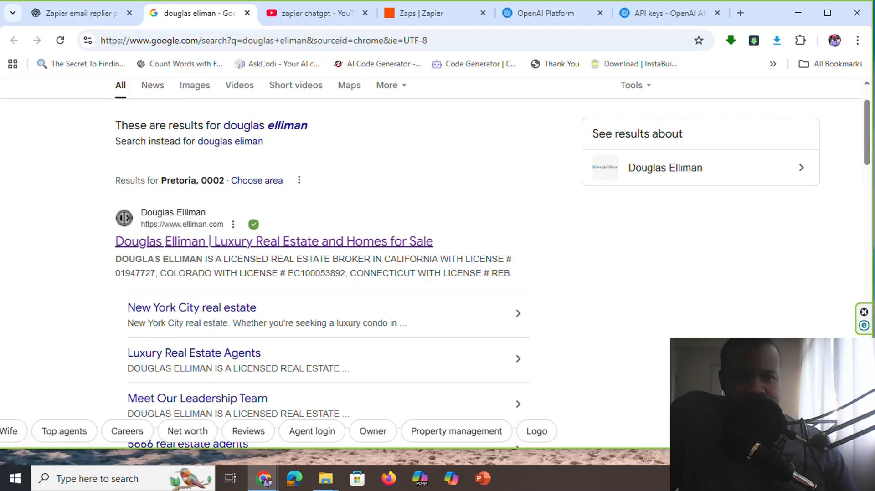
pyautogui.scroll(-1, 150, 269)
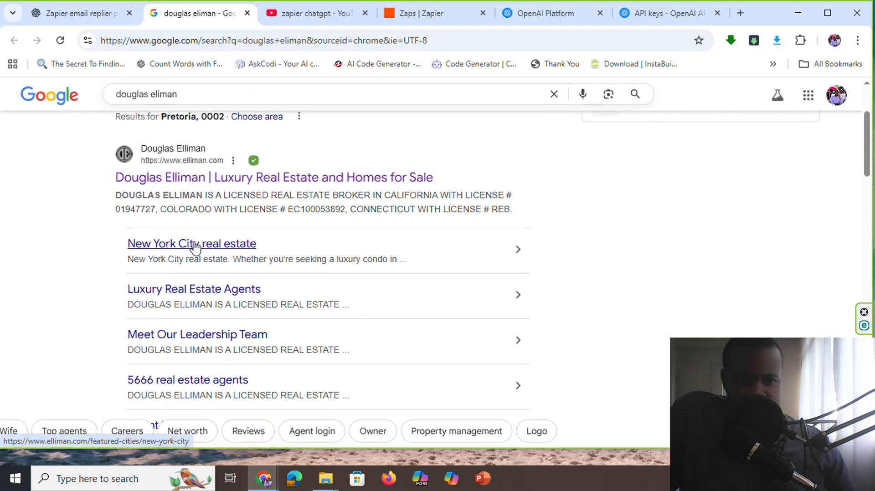
pyautogui.scroll(-5, 191, 248)
pyautogui.scroll(-7, 193, 277)
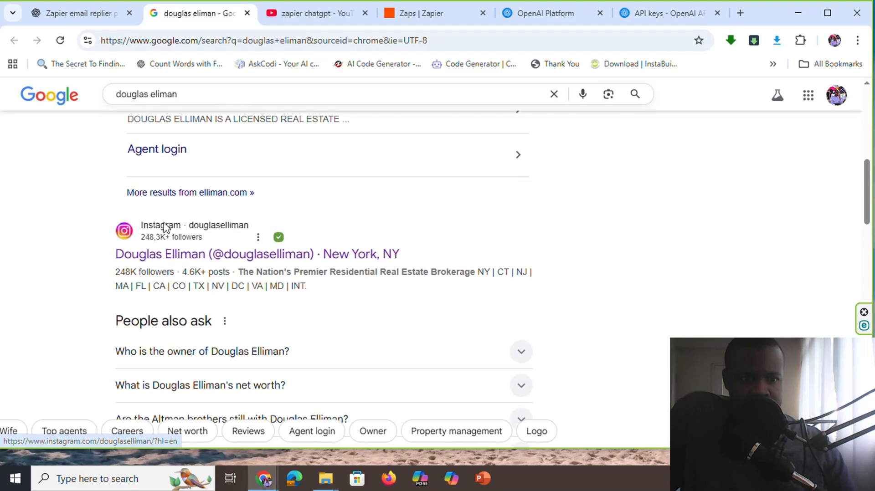
pyautogui.scroll(-7, 192, 255)
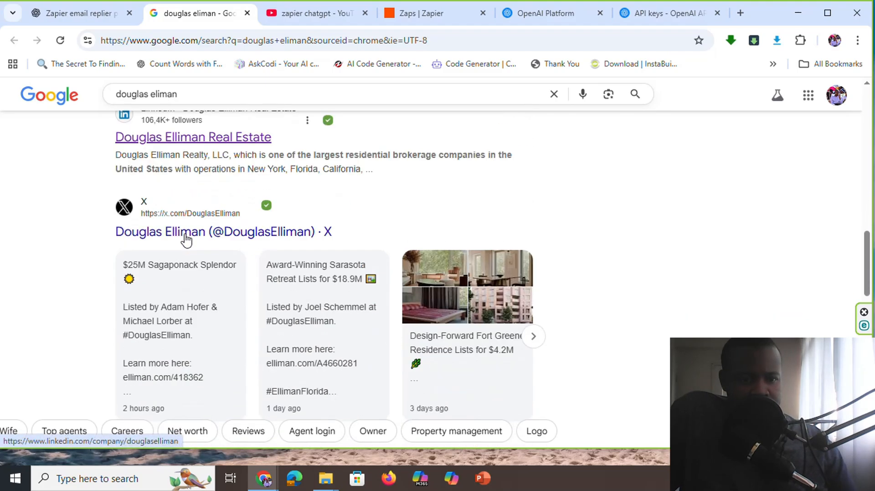
pyautogui.scroll(-7, 174, 284)
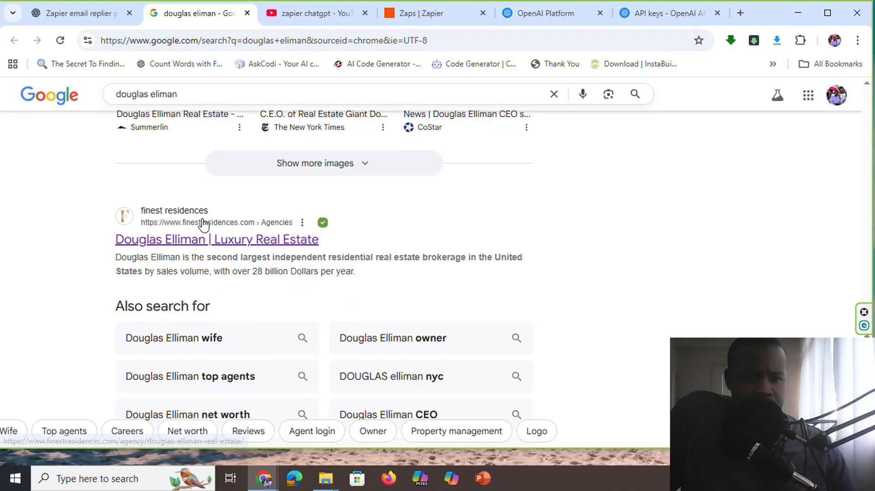
pyautogui.scroll(-4, 192, 223)
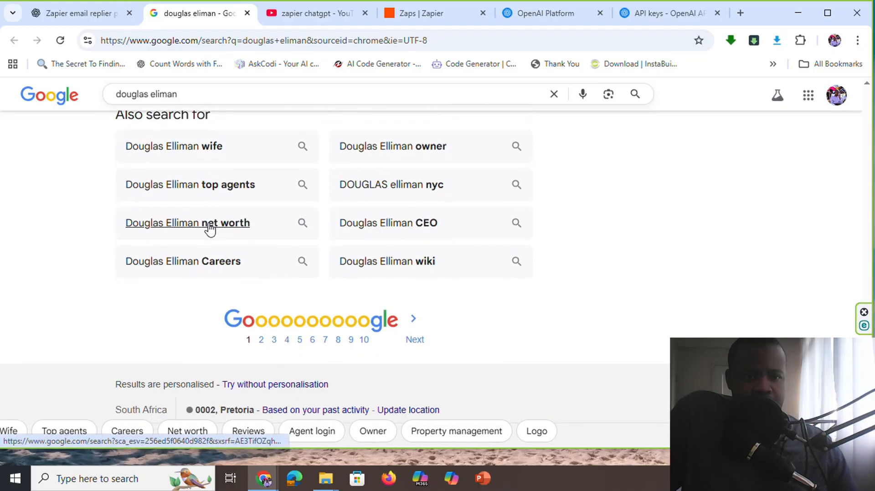
# Return to the ChatGPT conversation and review the Zapier email replier prompt, from lead qualification through signature and example reply
pyautogui.click(83, 13)
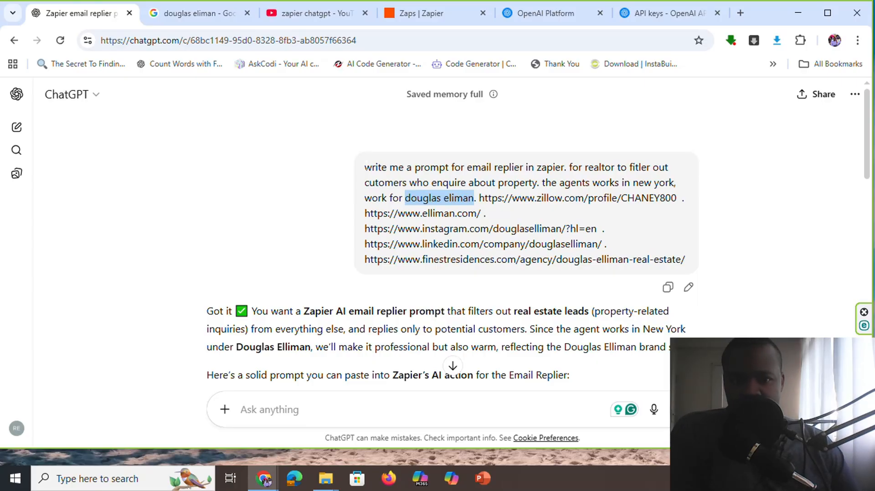
pyautogui.scroll(-1, 527, 219)
pyautogui.scroll(1, 528, 219)
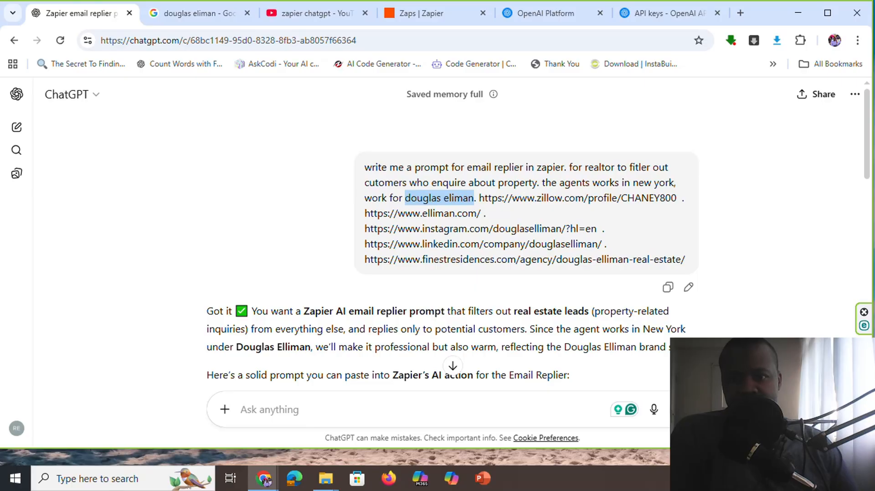
pyautogui.scroll(-3, 267, 162)
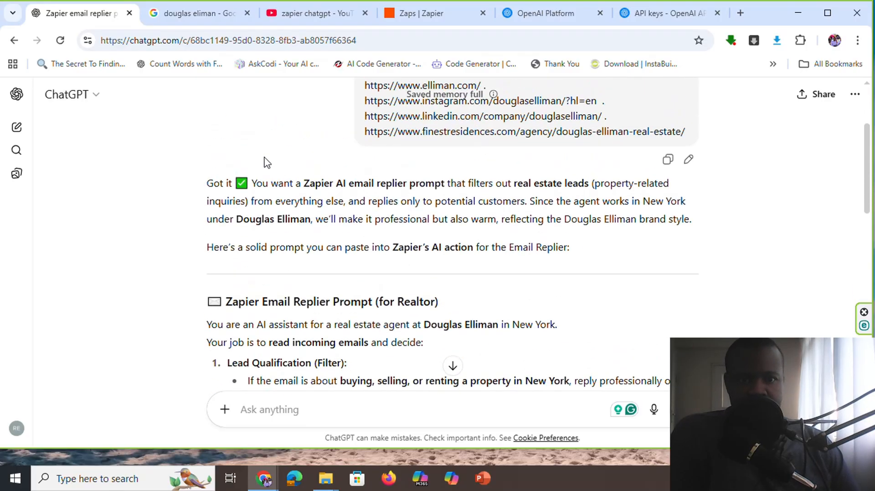
pyautogui.scroll(-2, 298, 217)
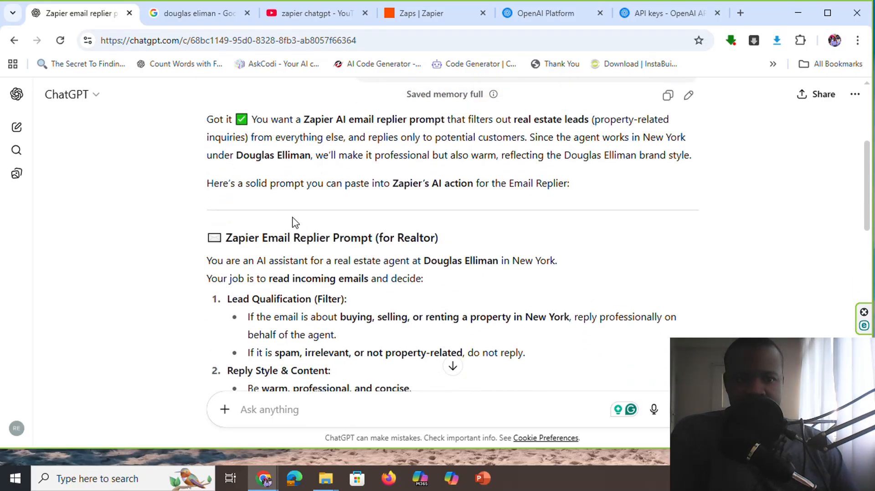
pyautogui.scroll(-3, 296, 223)
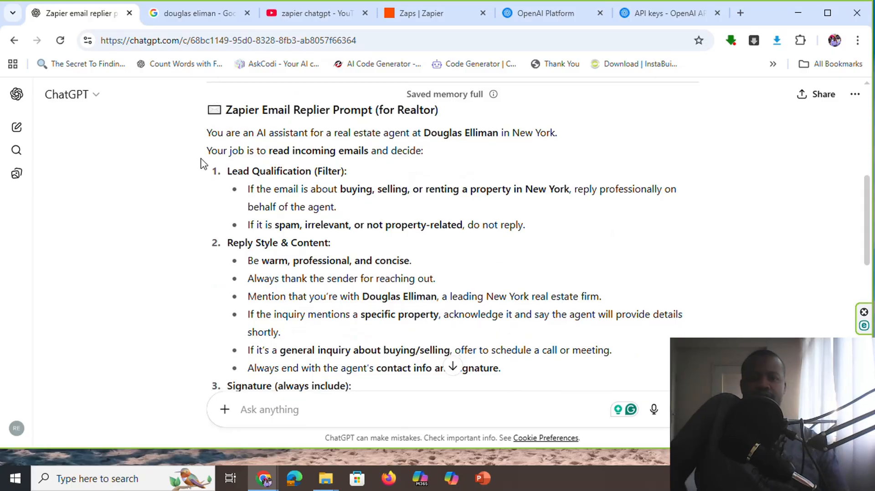
pyautogui.moveTo(205, 132); pyautogui.dragTo(279, 264)
pyautogui.scroll(-3, 279, 263)
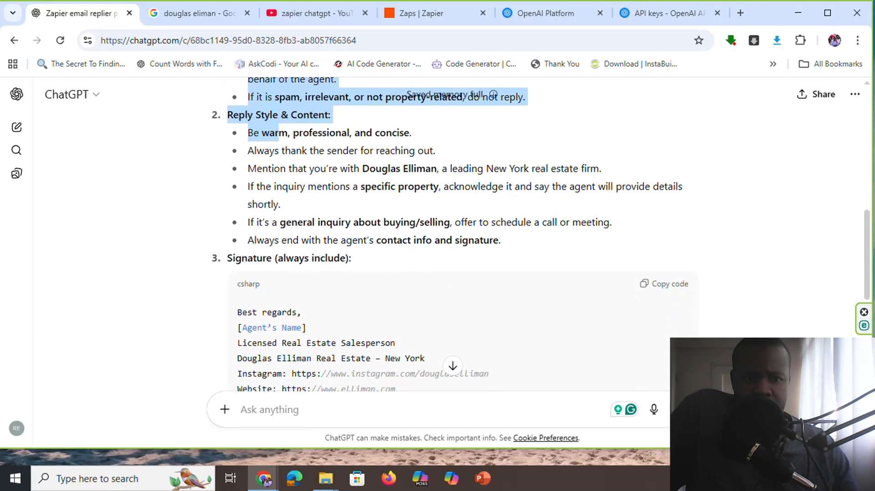
pyautogui.scroll(3, 279, 263)
pyautogui.click(204, 163)
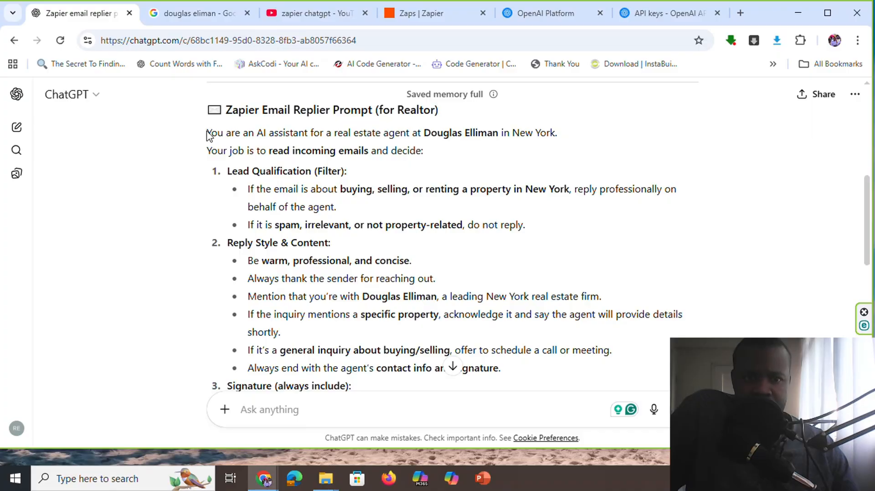
pyautogui.moveTo(207, 135); pyautogui.dragTo(275, 126)
pyautogui.scroll(-4, 249, 296)
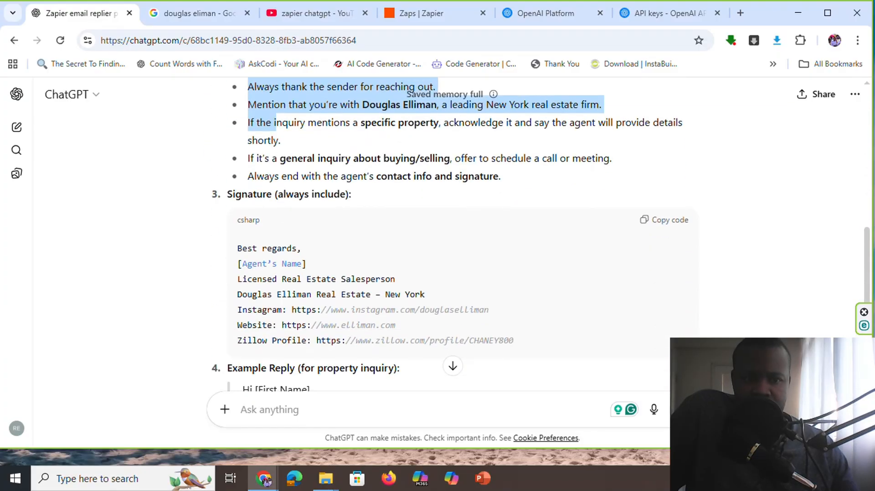
pyautogui.scroll(-4, 289, 198)
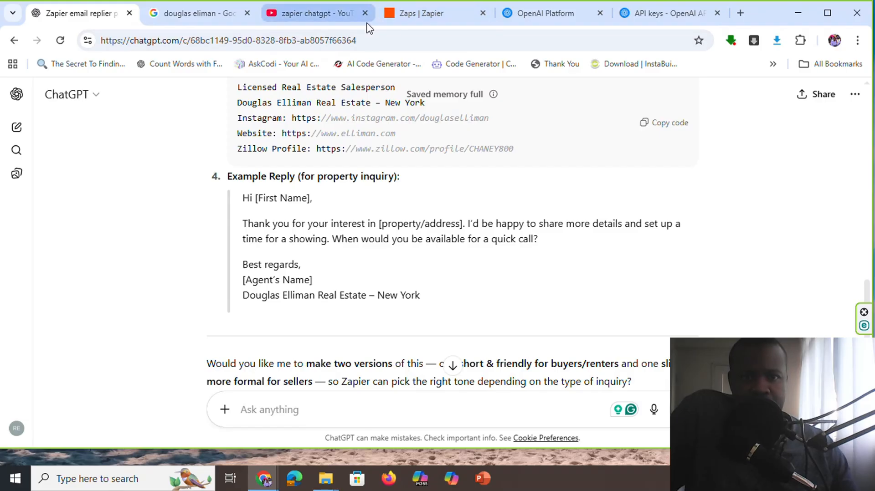
# Switch to Zapier and create a new Zap
pyautogui.click(433, 15)
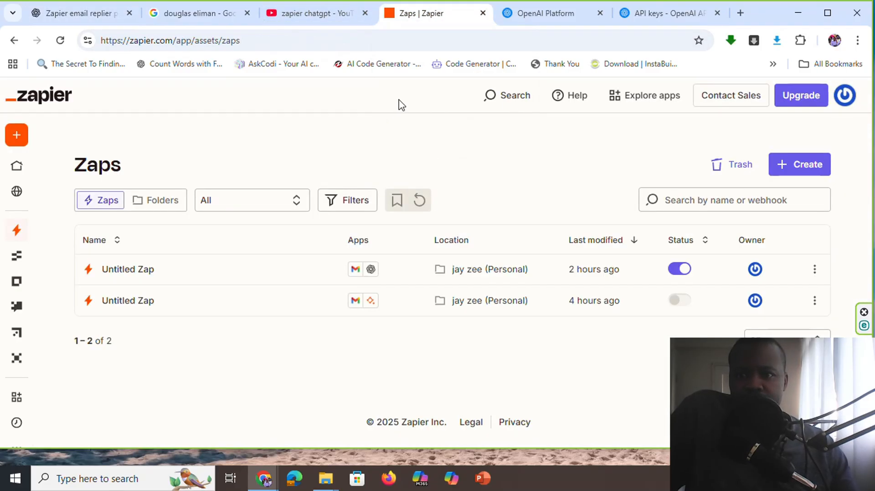
pyautogui.click(807, 173)
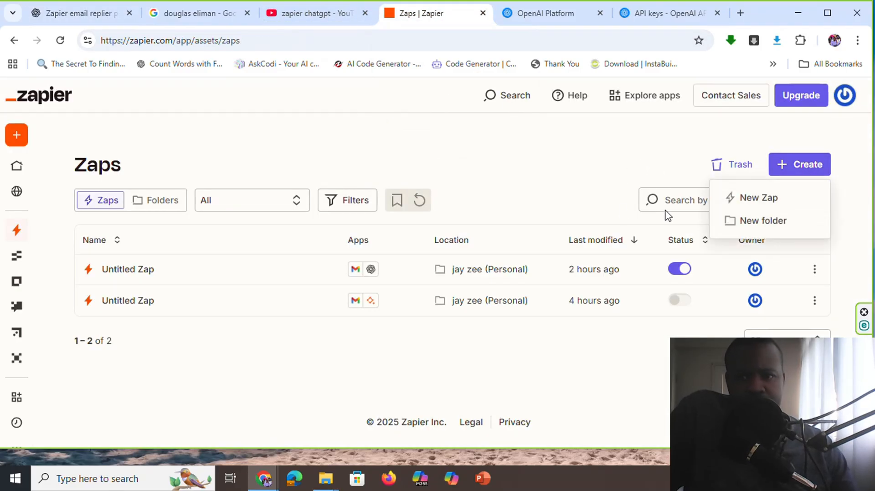
pyautogui.click(756, 198)
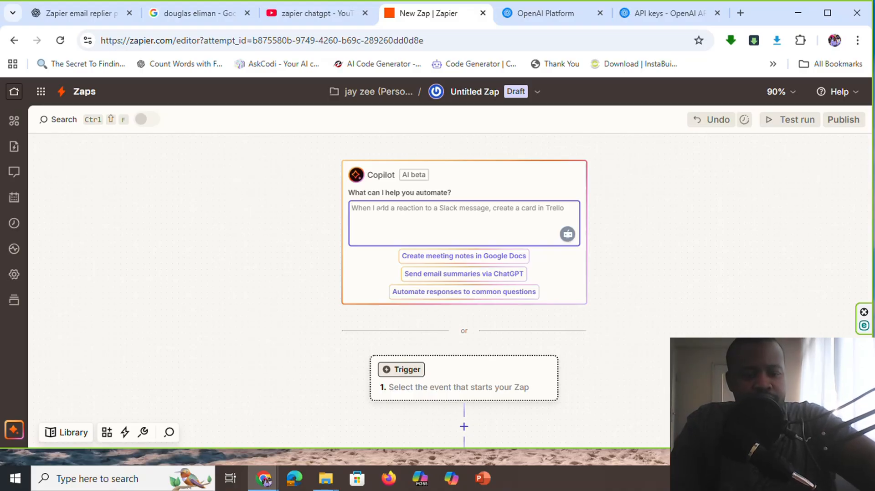
pyautogui.write('gmail')
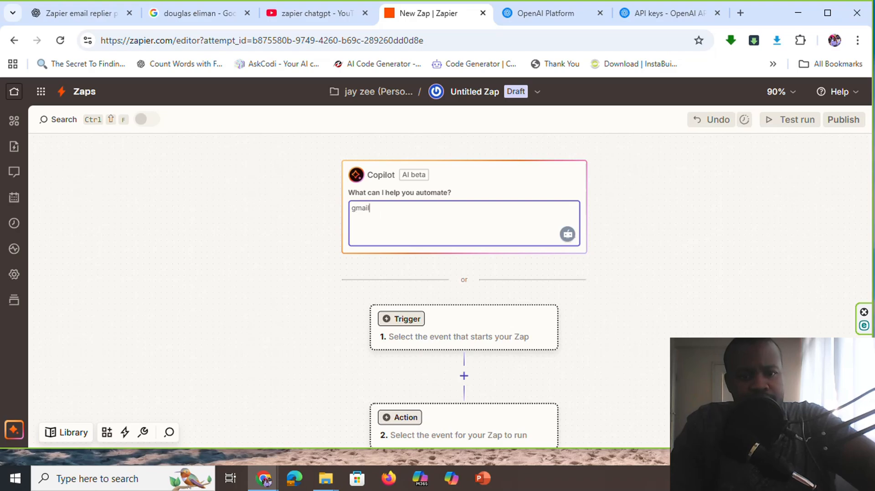
pyautogui.press('BackSpace')
pyautogui.press('BackSpace')
pyautogui.press('BackSpace')
pyautogui.press('BackSpace')
pyautogui.press('BackSpace')
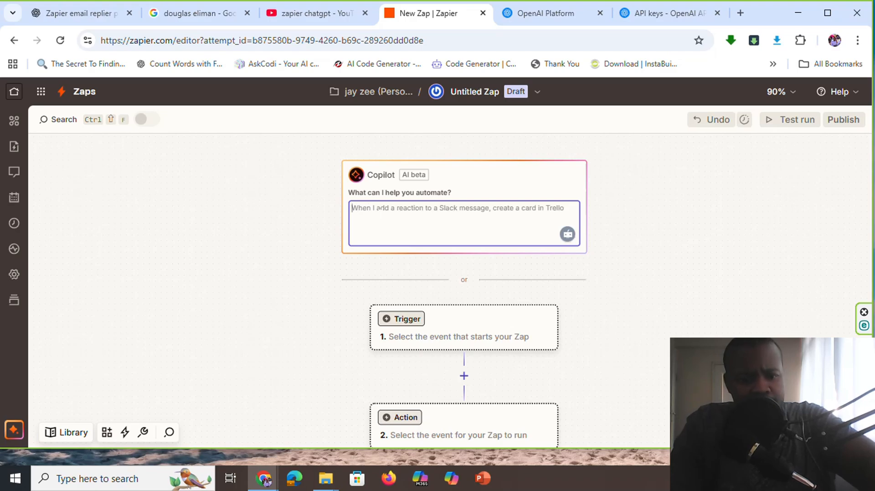
# Ask Copilot to build an automation described as "reply emails in gmail using chatgpt"
pyautogui.write('reply')
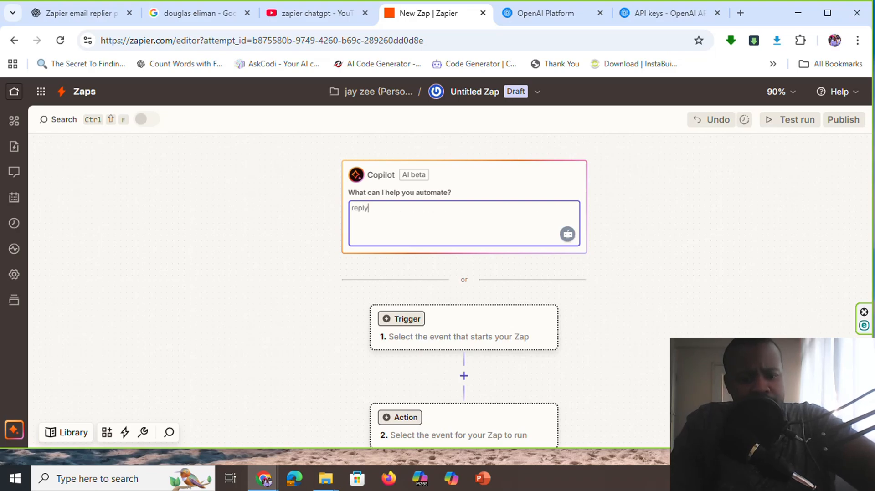
pyautogui.write(' emails in')
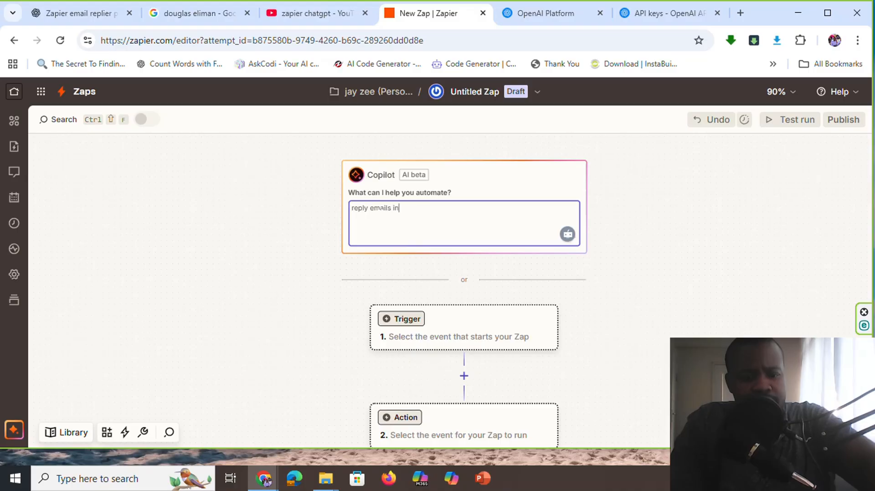
pyautogui.write(' gmail')
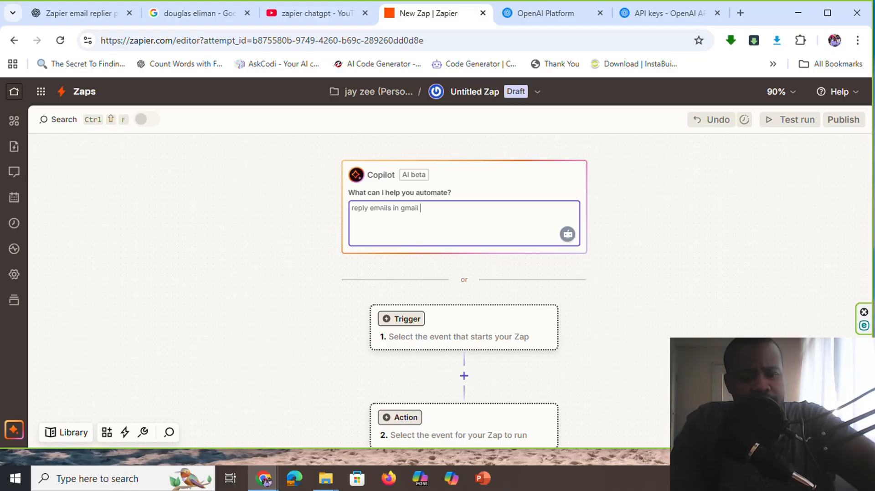
pyautogui.write(' using chatgpt')
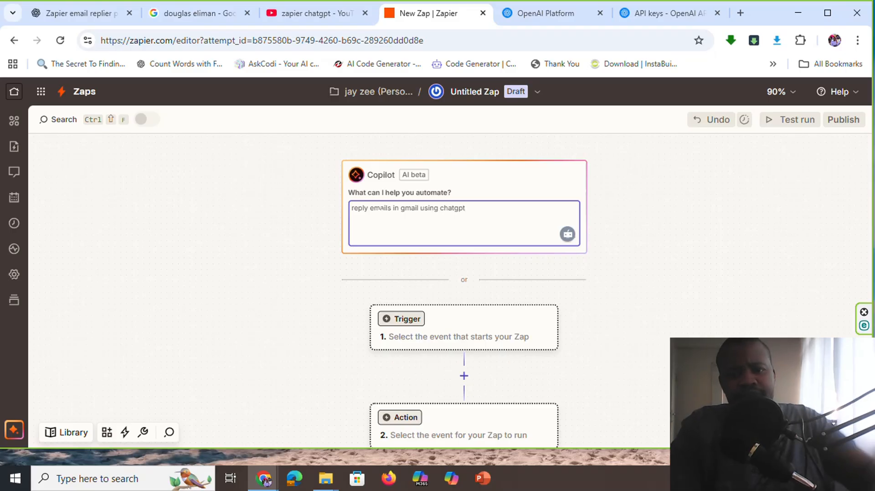
pyautogui.press('Return')
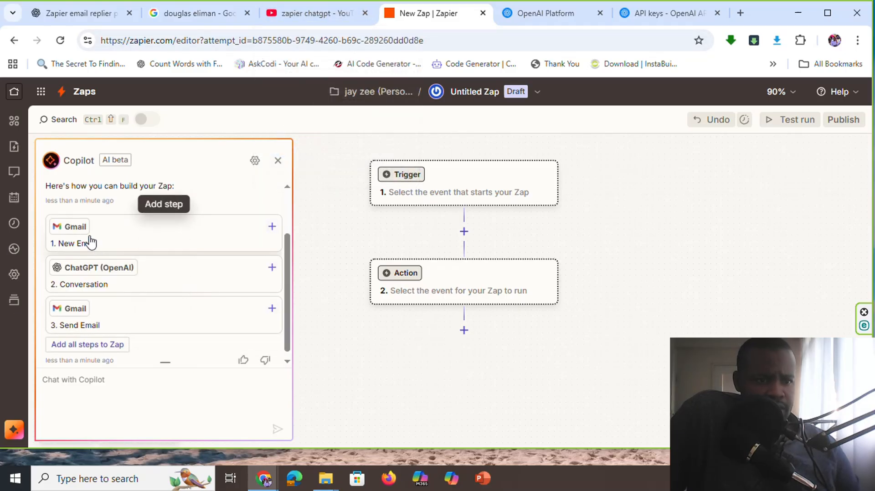
# Add Copilot's suggested Gmail New Email trigger to the Zap and select the already connected Gmail account for it
pyautogui.click(76, 231)
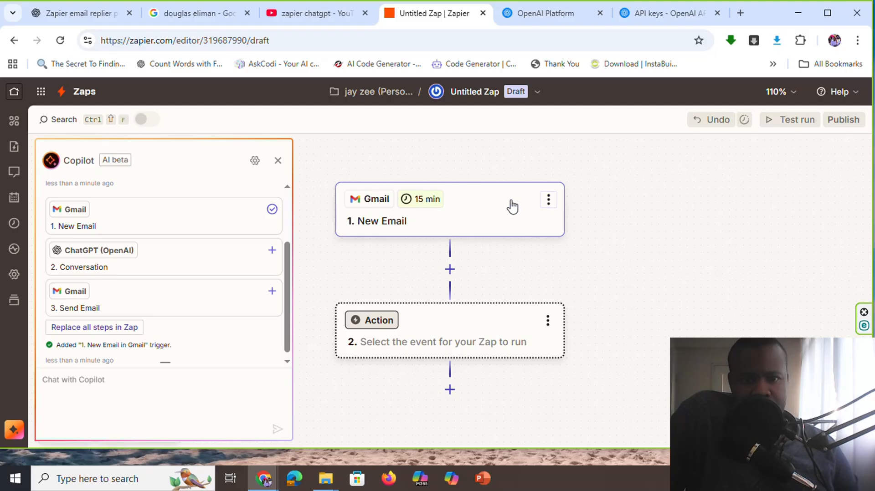
pyautogui.click(524, 209)
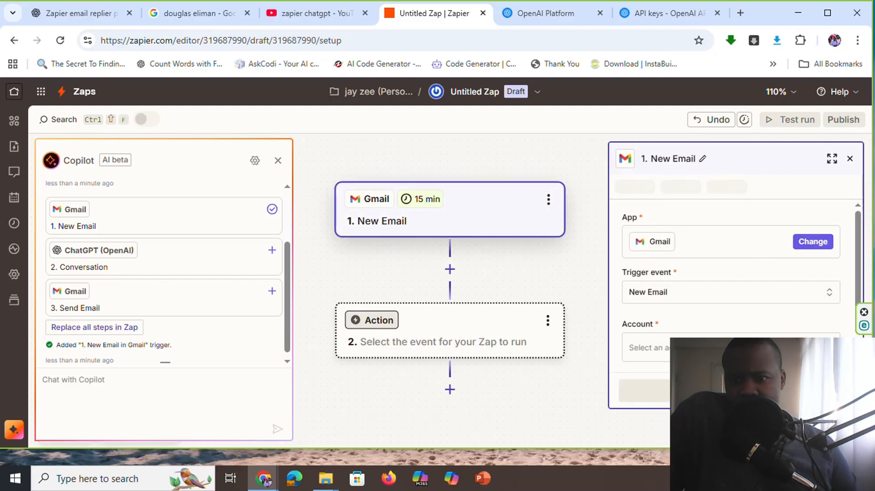
pyautogui.scroll(-1, 720, 301)
pyautogui.click(707, 307)
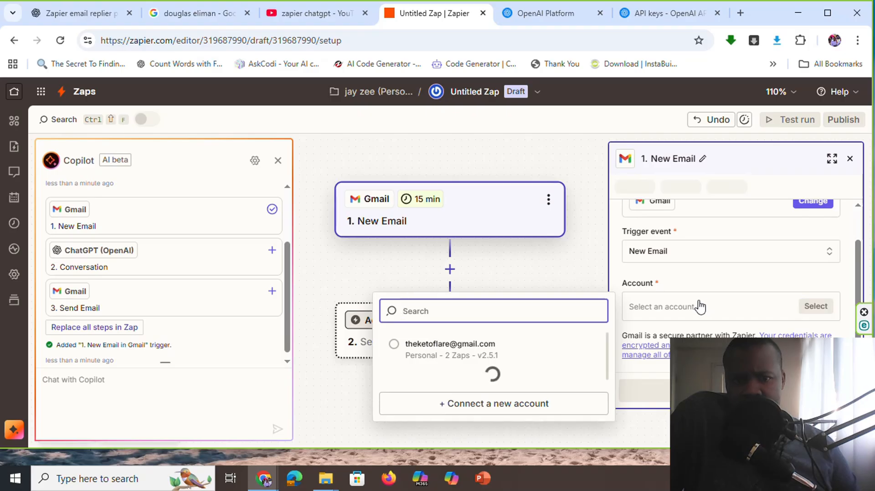
pyautogui.click(392, 346)
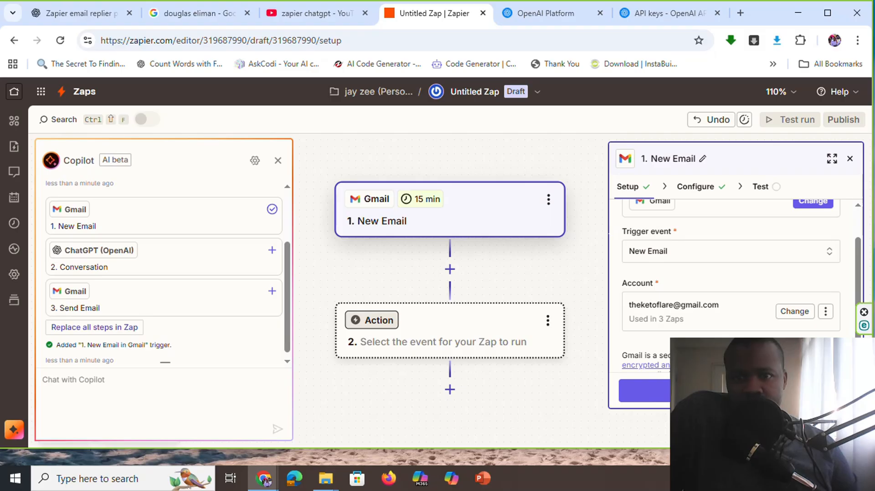
# Search Google for "google workspaces" in a new browser tab and look through the Google Workspace plan and pricing results
pyautogui.click(740, 13)
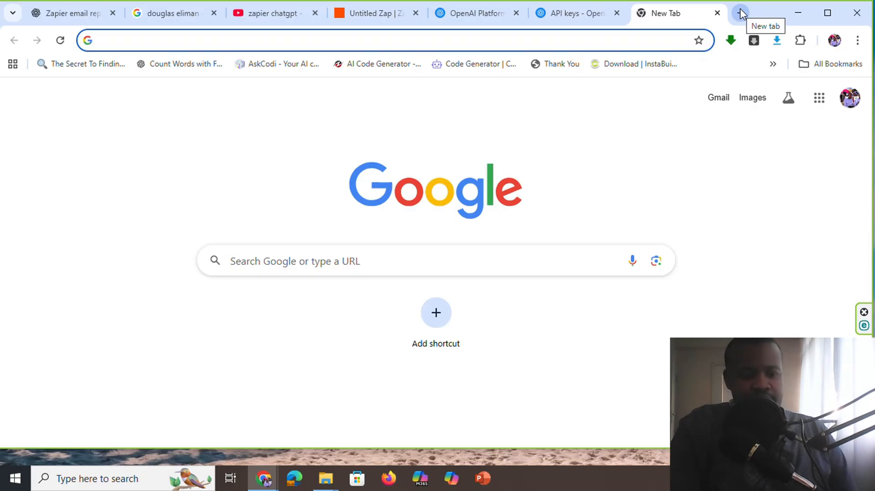
pyautogui.write('go')
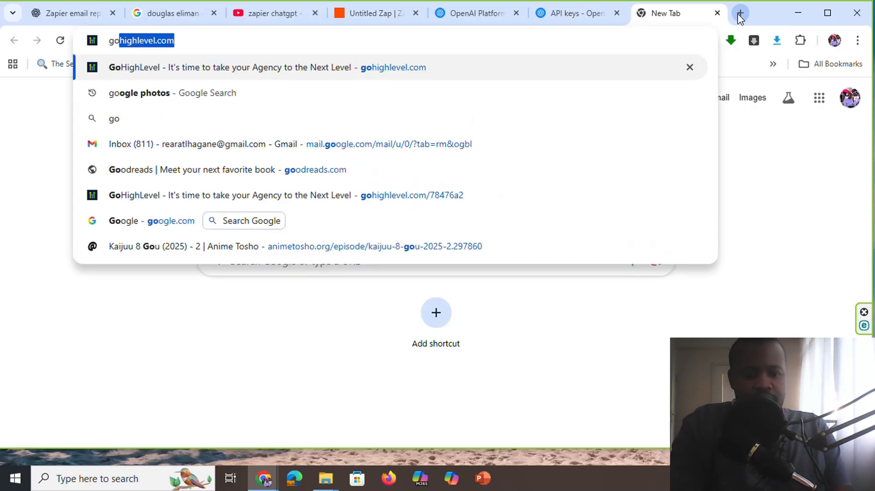
pyautogui.write('ogle')
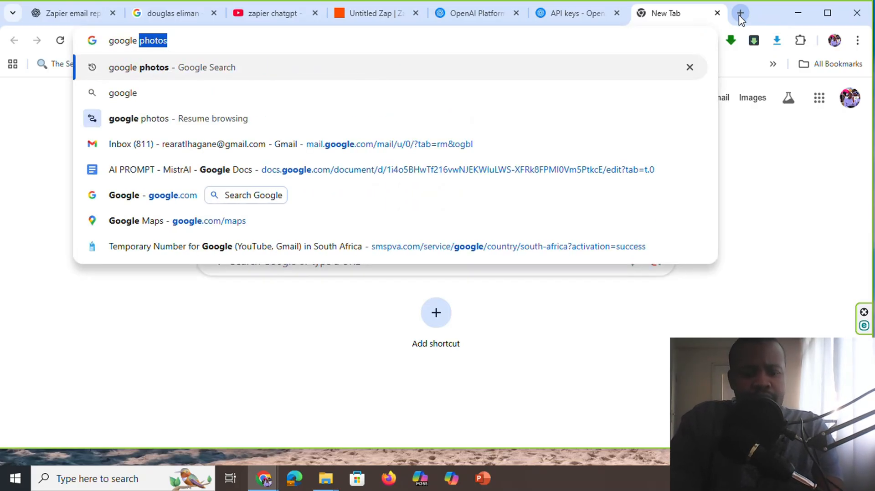
pyautogui.write(' workspaces')
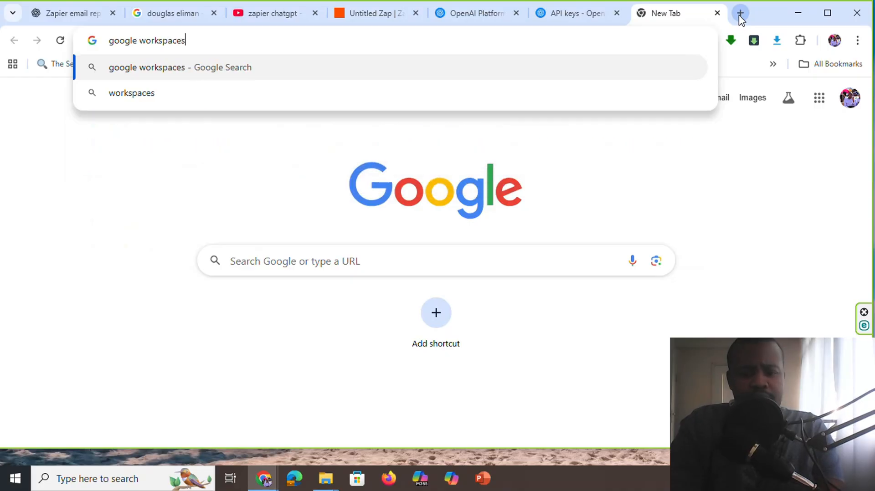
pyautogui.press('Return')
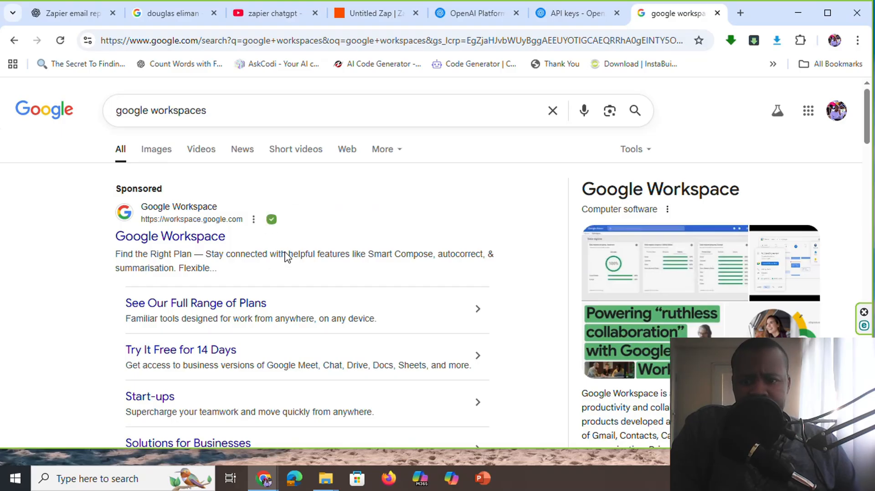
pyautogui.scroll(-4, 230, 295)
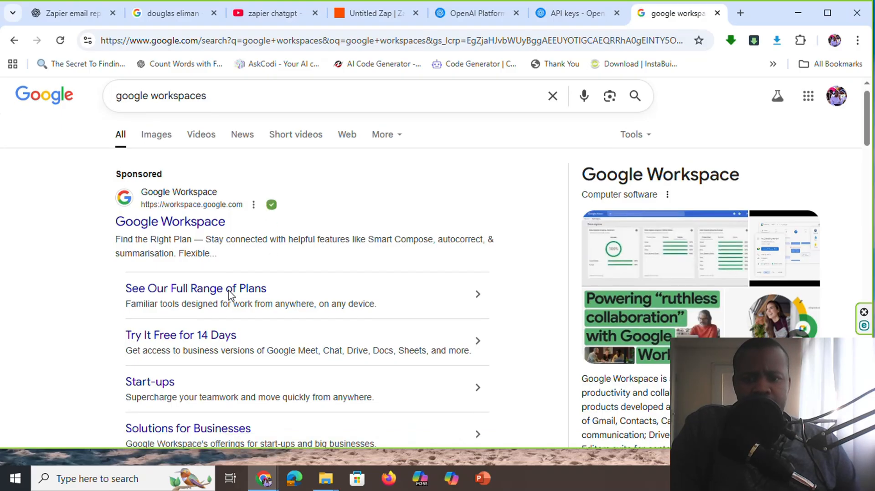
pyautogui.scroll(-3, 230, 295)
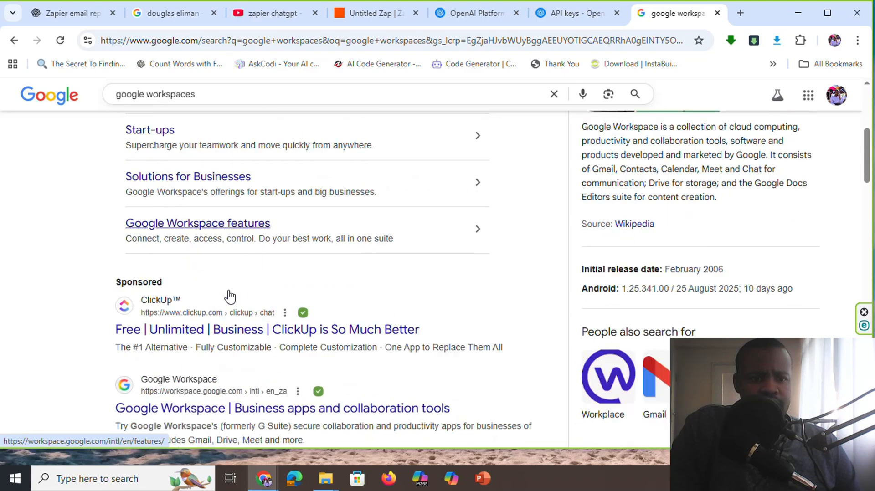
pyautogui.scroll(-3, 231, 295)
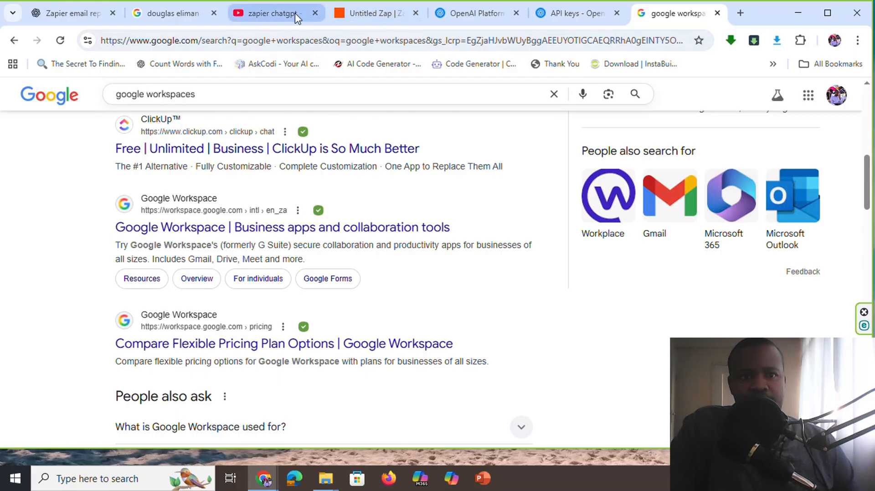
# Return to the Zap and test the Gmail New Email trigger, keeping its mailbox setting on inbox and all labels
pyautogui.click(372, 19)
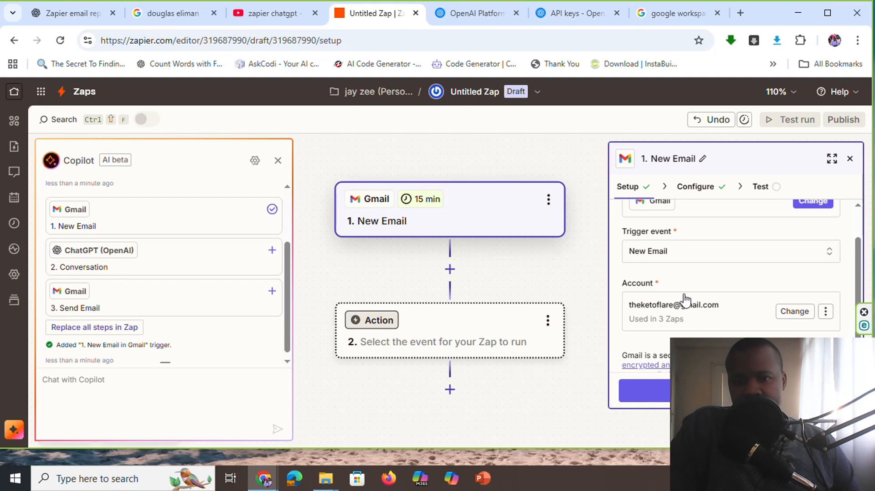
pyautogui.scroll(1, 685, 291)
pyautogui.scroll(-1, 683, 242)
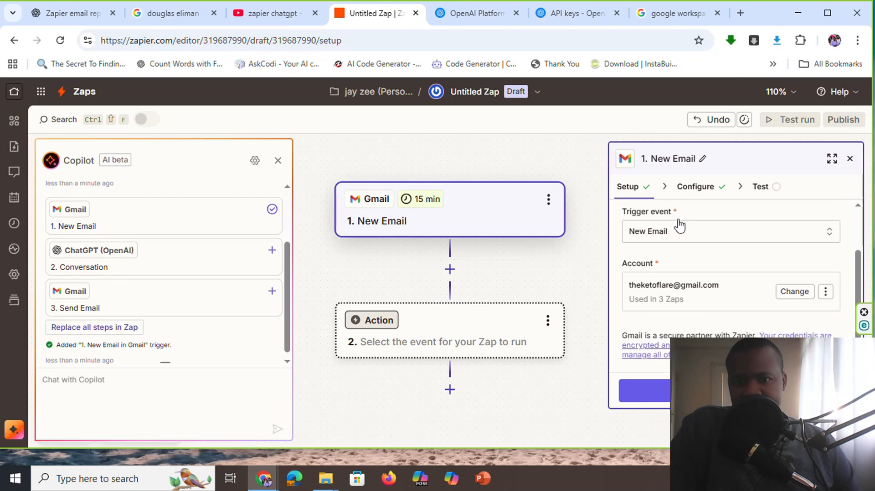
pyautogui.scroll(1, 669, 237)
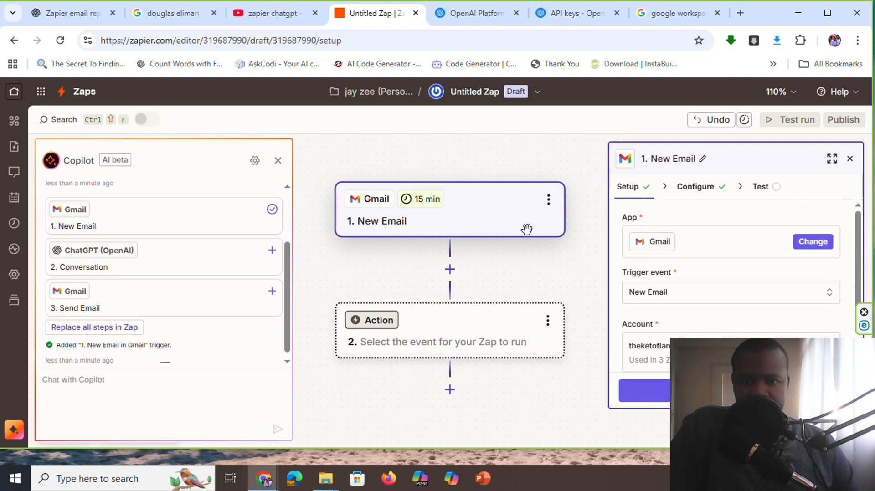
pyautogui.scroll(-1, 664, 287)
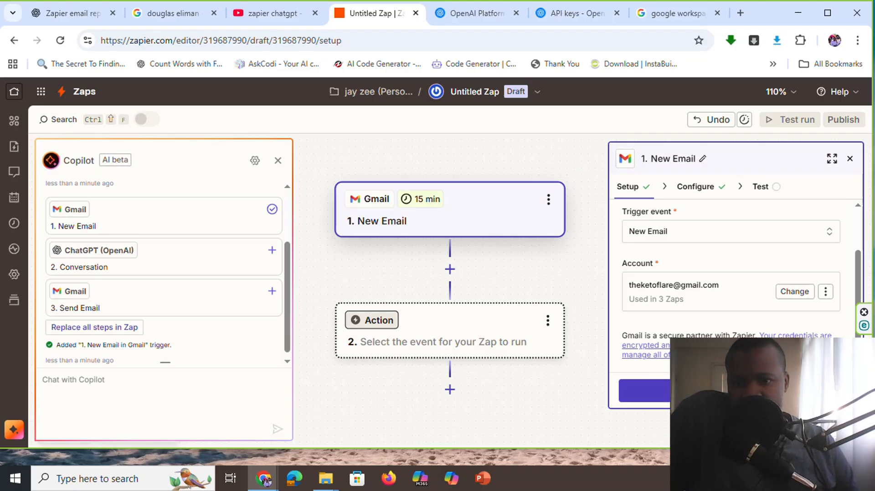
pyautogui.click(735, 391)
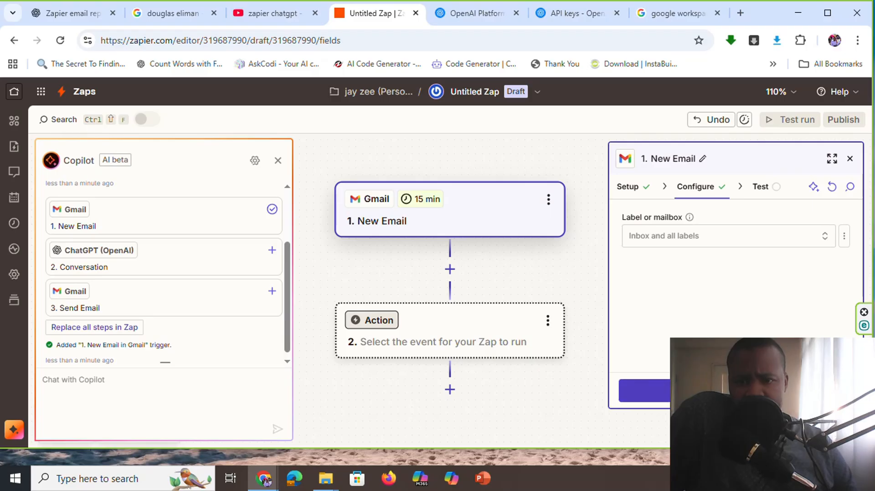
pyautogui.click(711, 391)
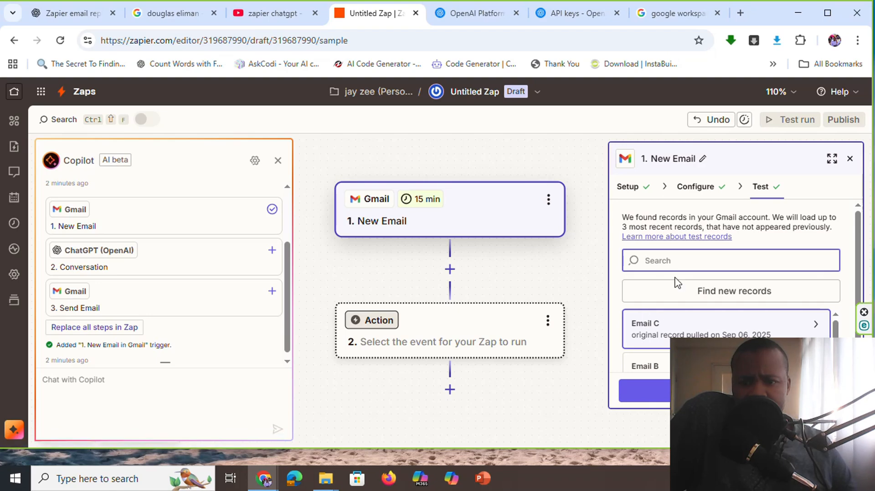
# Continue with the Email C test record and choose ChatGPT (OpenAI) as the app for the Zap's second step
pyautogui.scroll(-1, 678, 319)
pyautogui.scroll(1, 678, 319)
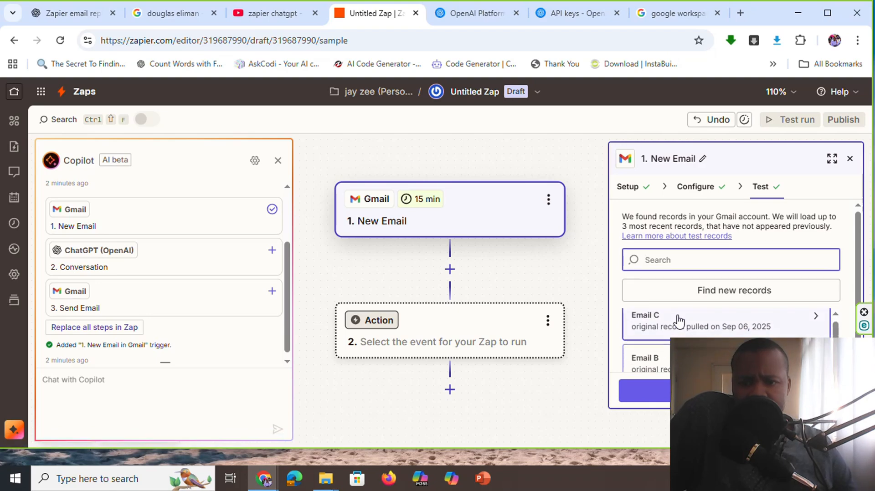
pyautogui.click(711, 390)
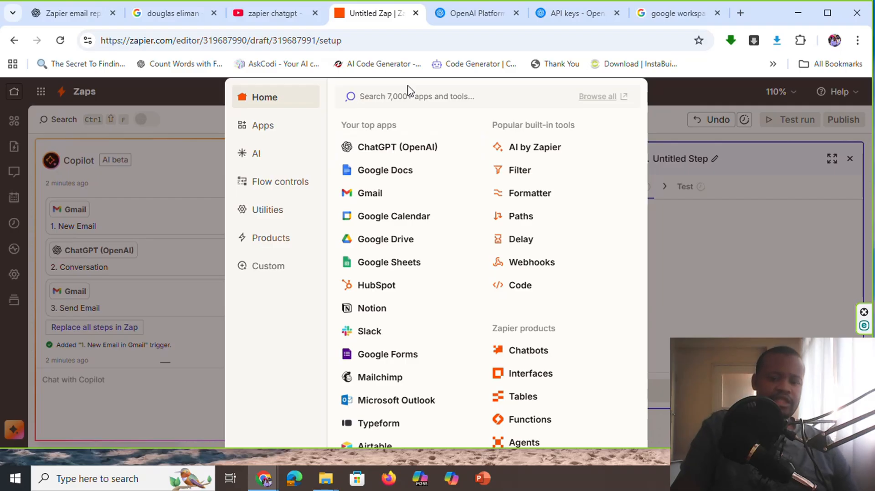
pyautogui.write('open')
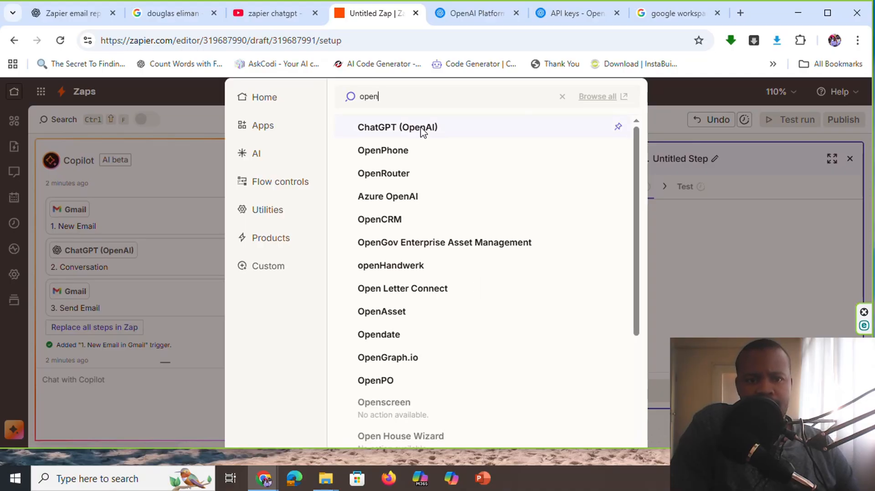
pyautogui.click(401, 132)
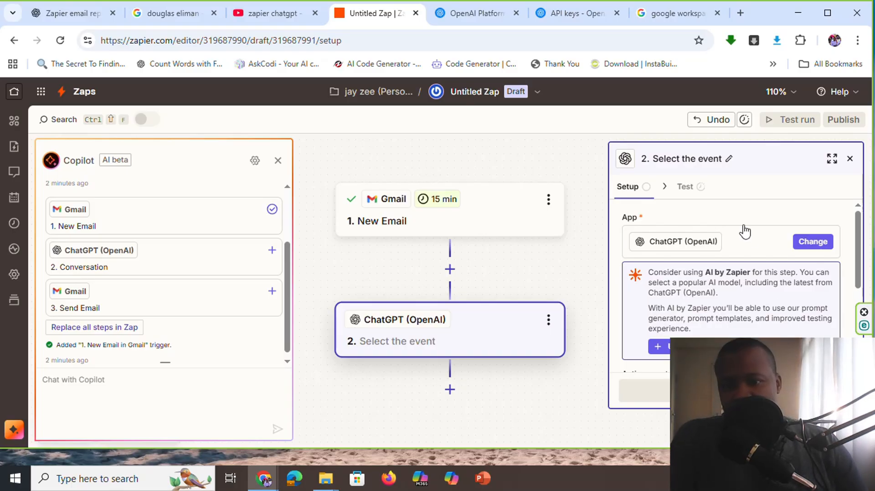
# Switch to the ChatGPT conversation and revisit the original request for the realtor email replier prompt
pyautogui.scroll(-3, 679, 269)
pyautogui.scroll(3, 688, 249)
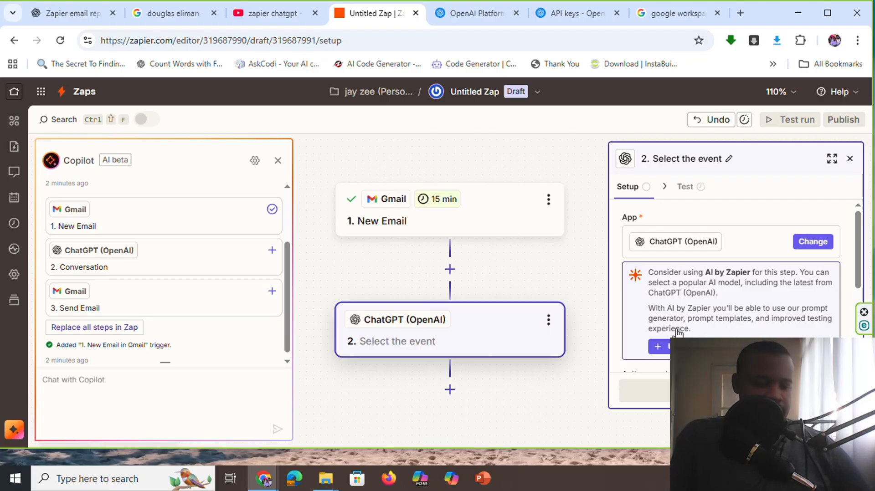
pyautogui.click(55, 11)
pyautogui.scroll(15, 376, 256)
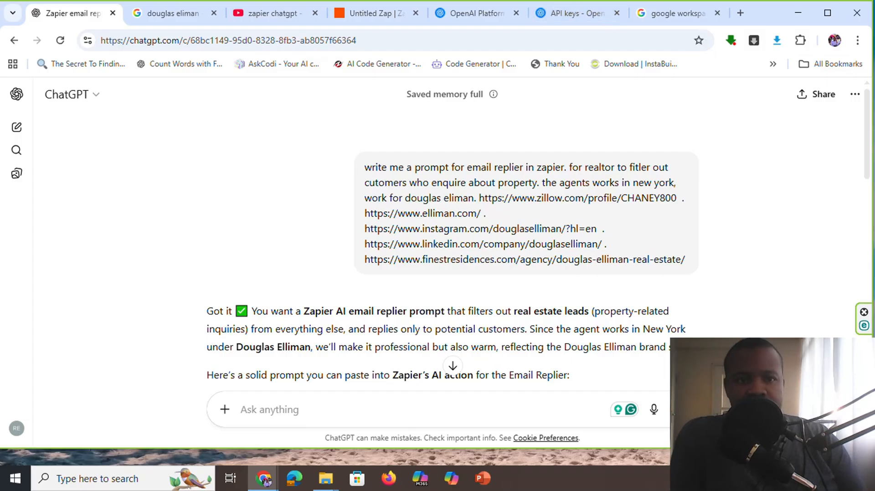
# Go back to the Zap and review the app, action event and account settings of the ChatGPT step
pyautogui.click(332, 14)
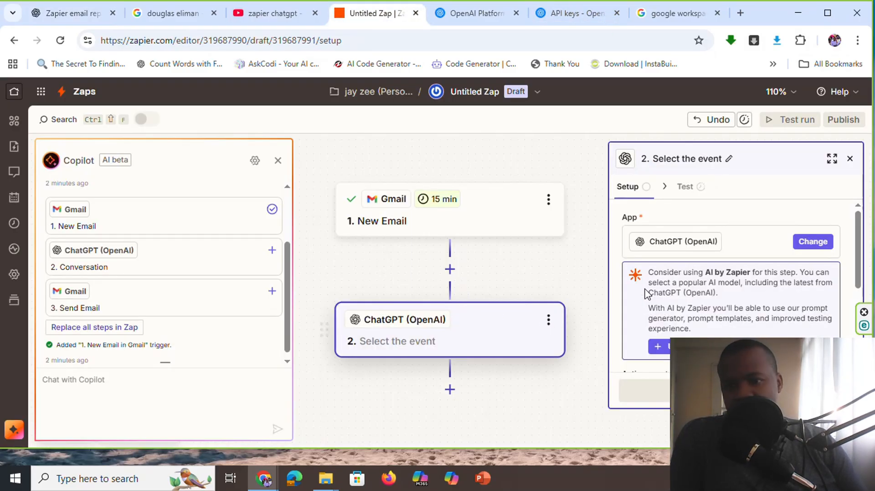
pyautogui.scroll(-2, 685, 263)
pyautogui.scroll(-1, 686, 263)
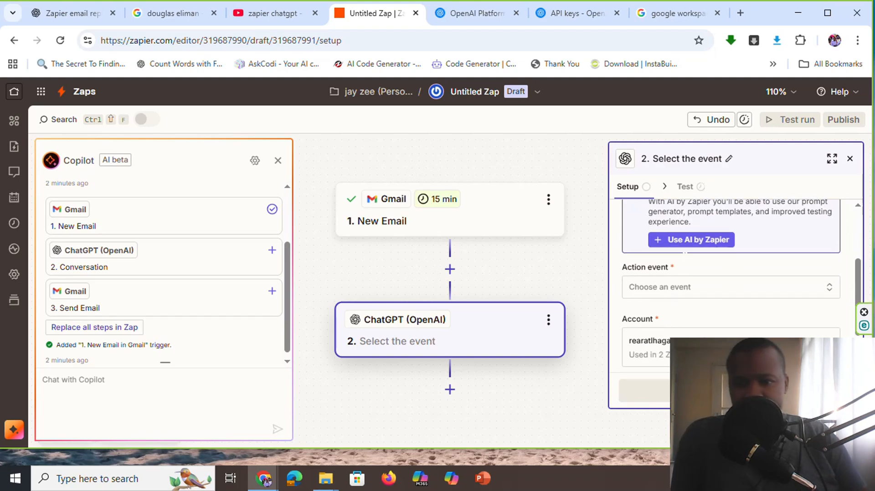
pyautogui.scroll(3, 685, 262)
pyautogui.scroll(-3, 684, 262)
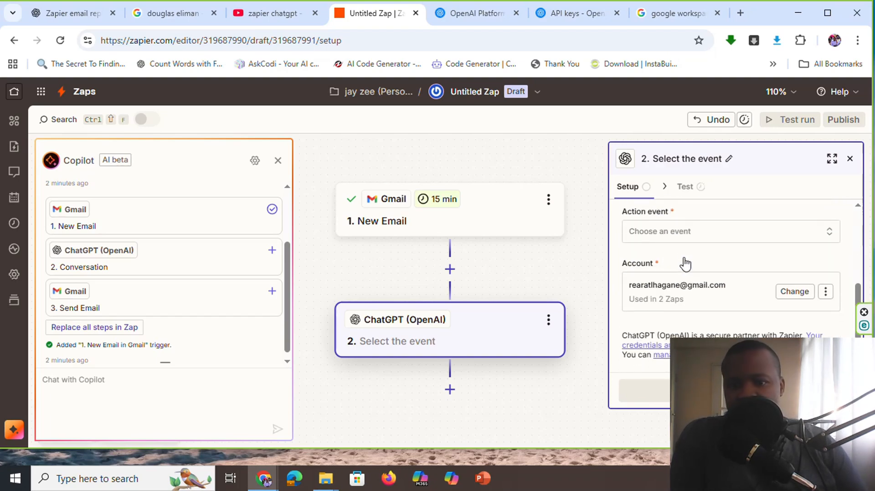
pyautogui.scroll(1, 713, 258)
pyautogui.scroll(3, 713, 258)
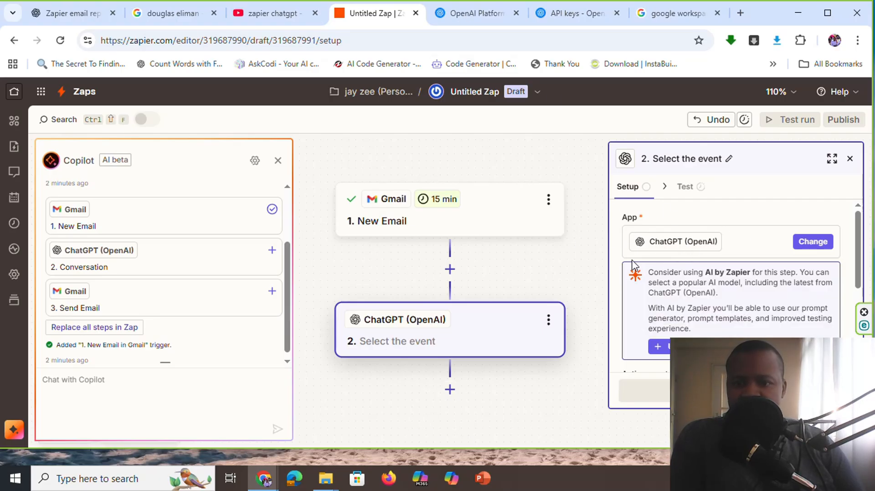
# Examine the API key fields in Zapier's ChatGPT account connection window and the API keys page on the OpenAI Platform
pyautogui.moveTo(263, 479)
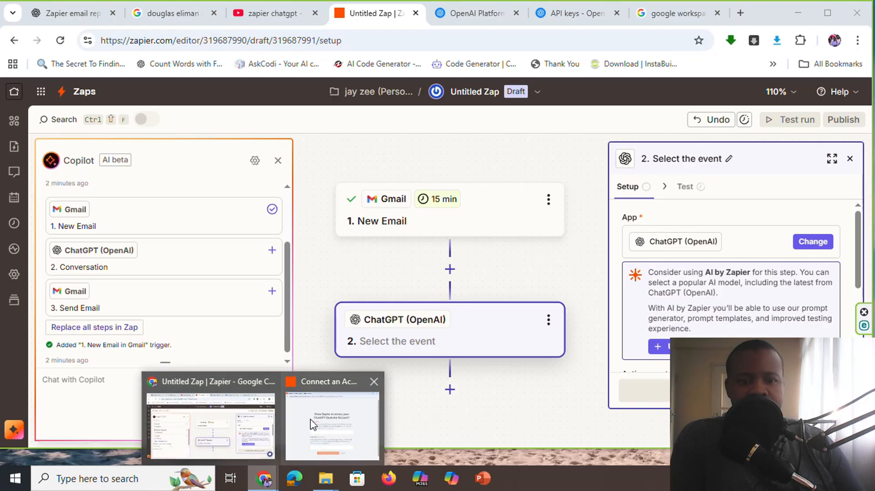
pyautogui.click(340, 426)
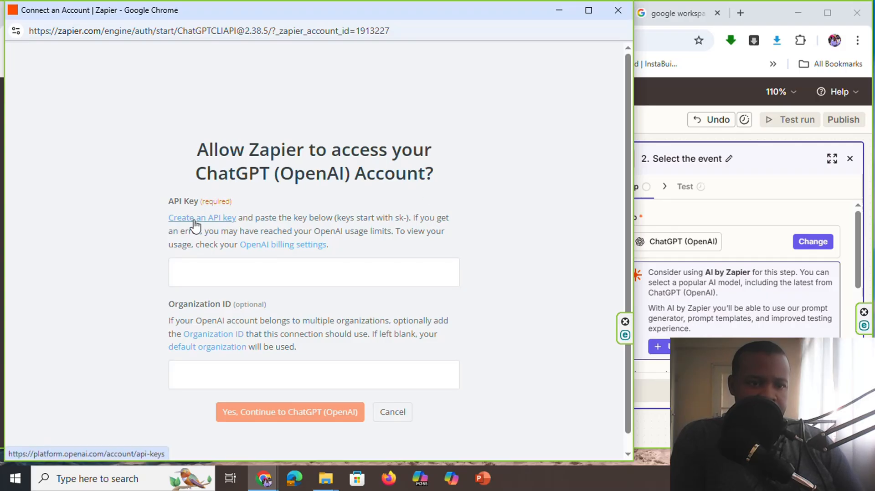
pyautogui.click(556, 11)
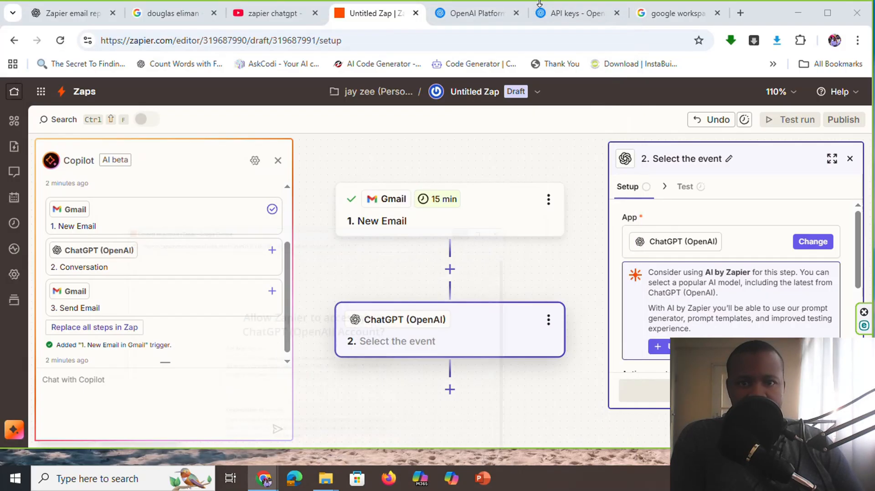
pyautogui.click(488, 12)
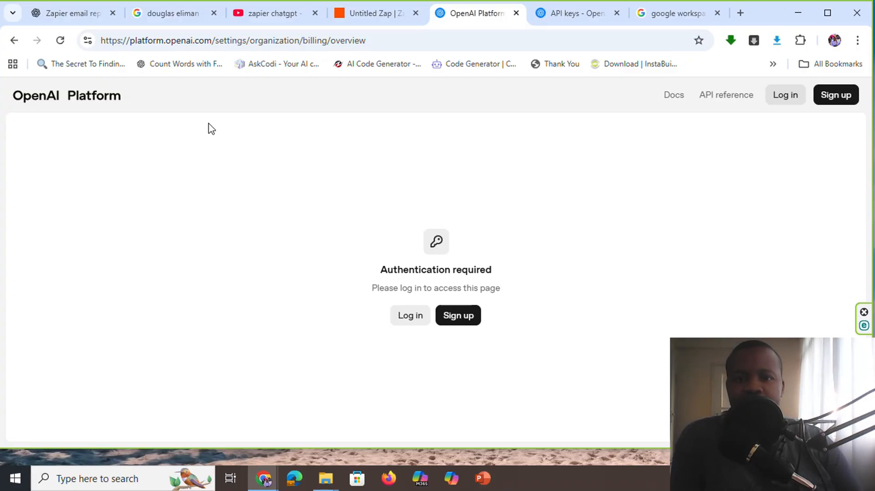
pyautogui.click(563, 10)
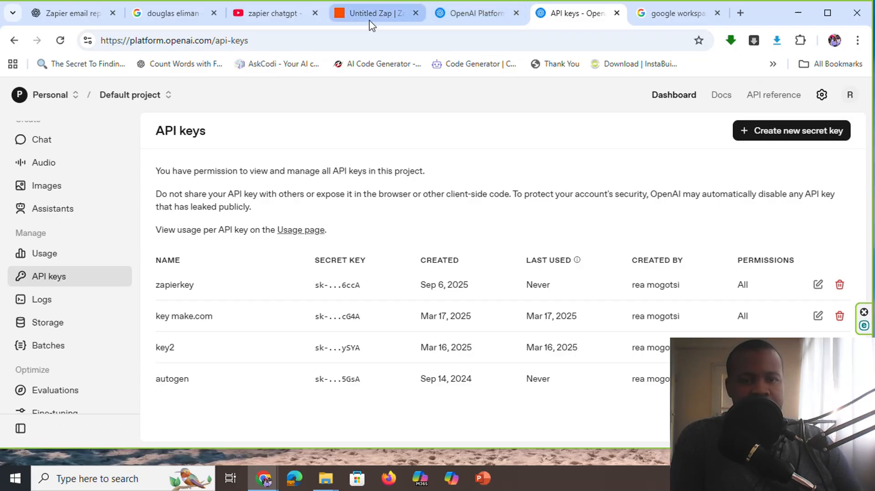
pyautogui.click(321, 486)
pyautogui.moveTo(262, 476)
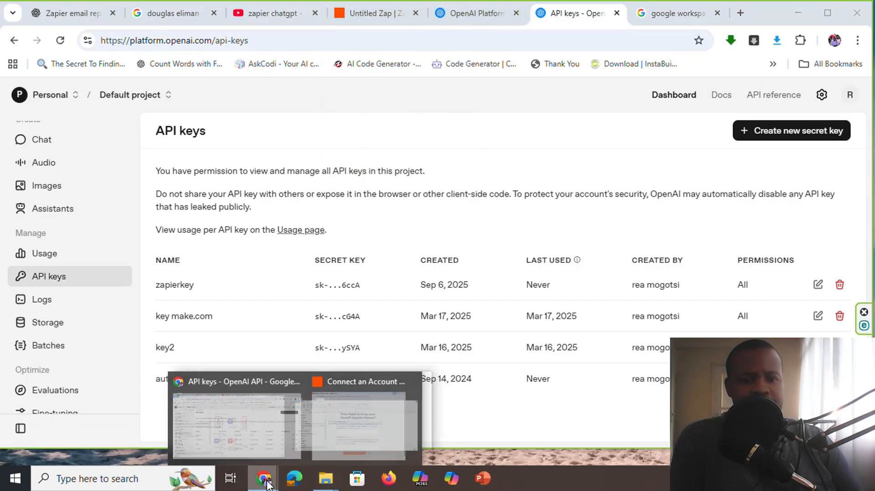
pyautogui.click(318, 431)
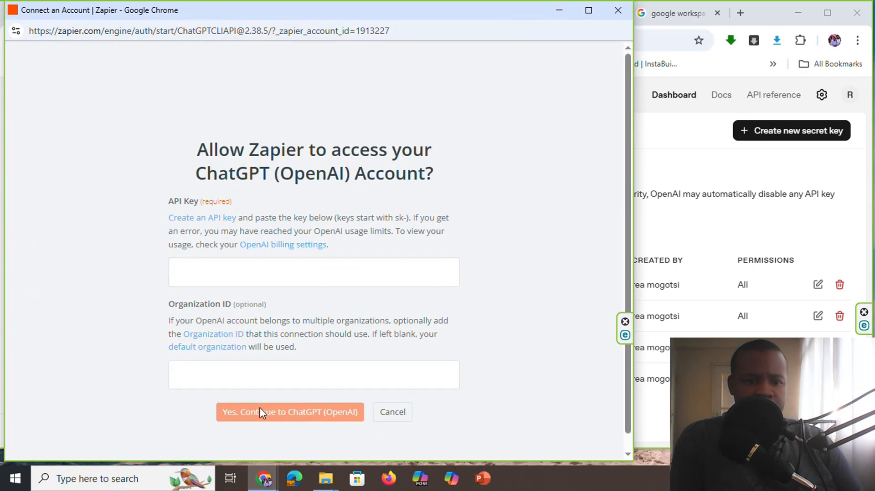
pyautogui.click(559, 10)
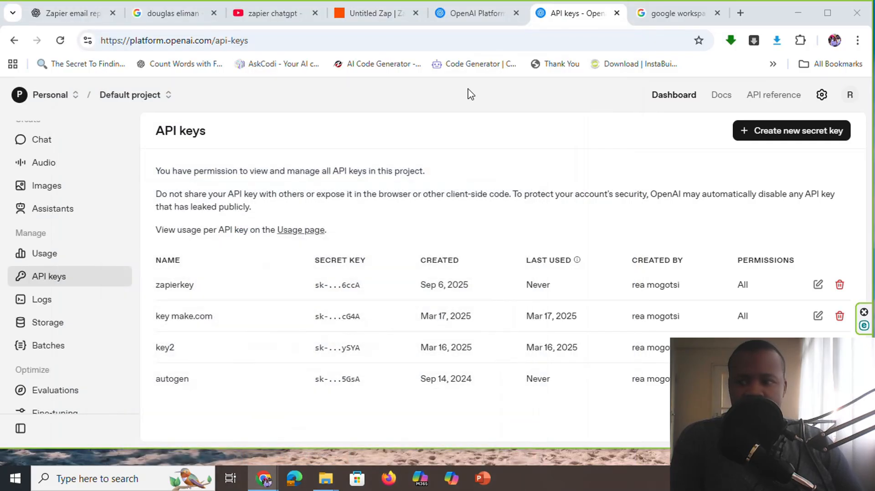
# Return to the Zap editor and check the ChatGPT step's action event and connected account
pyautogui.click(391, 12)
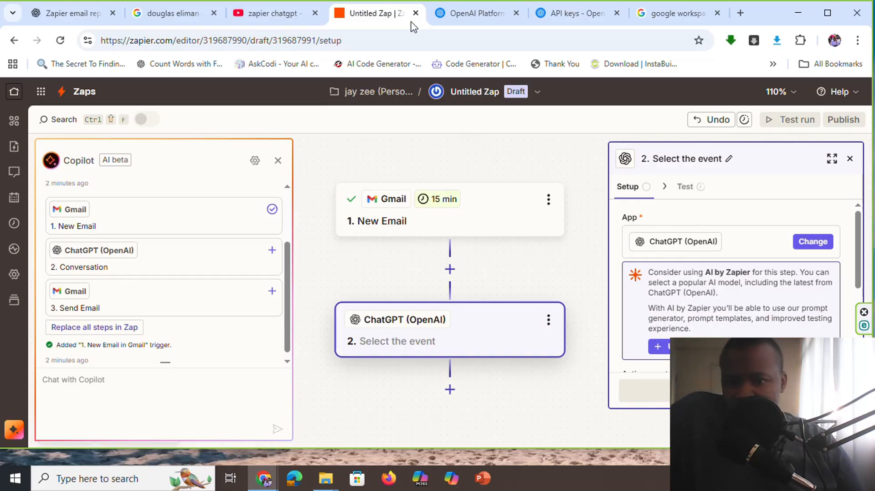
pyautogui.scroll(-1, 586, 230)
pyautogui.scroll(-1, 678, 260)
pyautogui.scroll(-2, 695, 264)
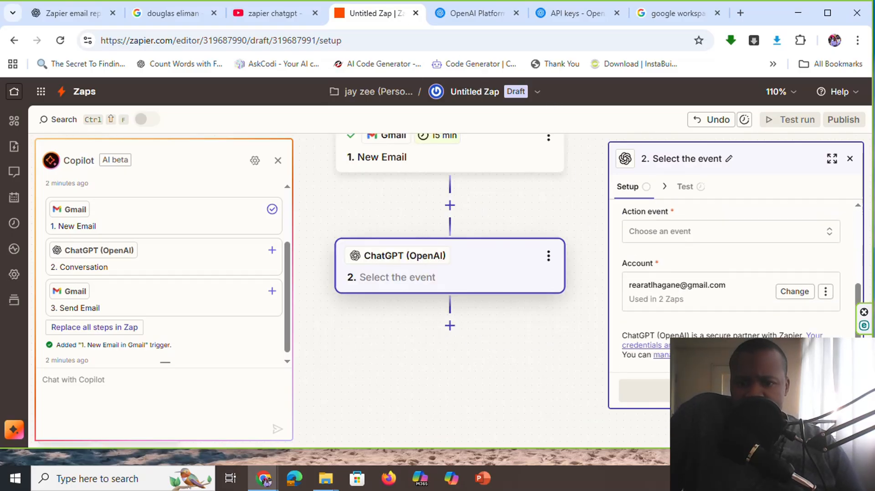
pyautogui.scroll(1, 710, 241)
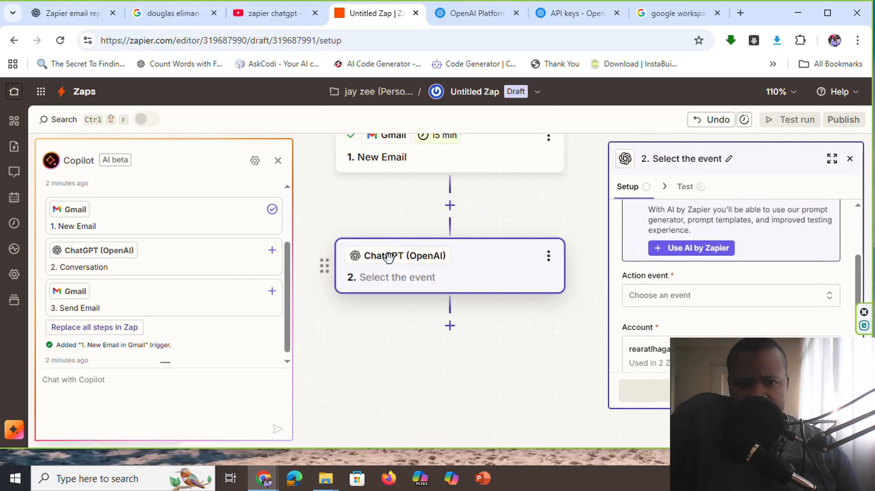
# Set the ChatGPT step's action event to Send Prompt and continue to its model and prompt configuration
pyautogui.scroll(1, 388, 258)
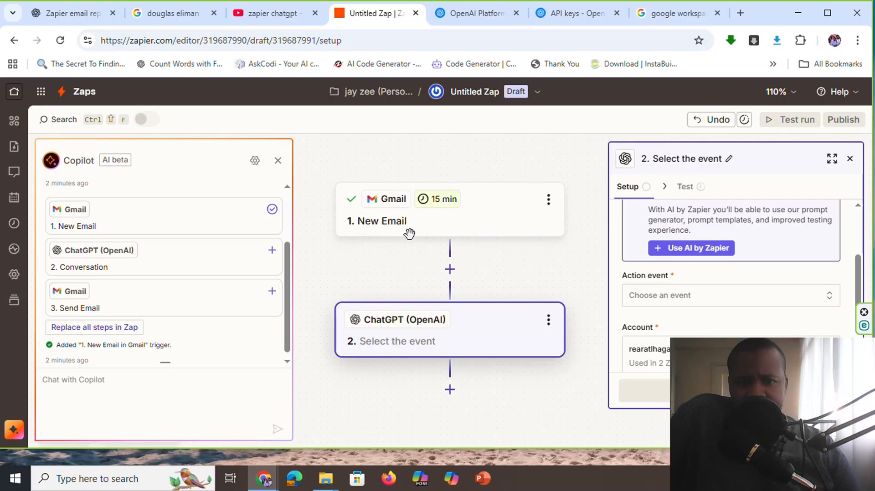
pyautogui.scroll(1, 445, 234)
pyautogui.scroll(-1, 463, 242)
pyautogui.scroll(1, 532, 245)
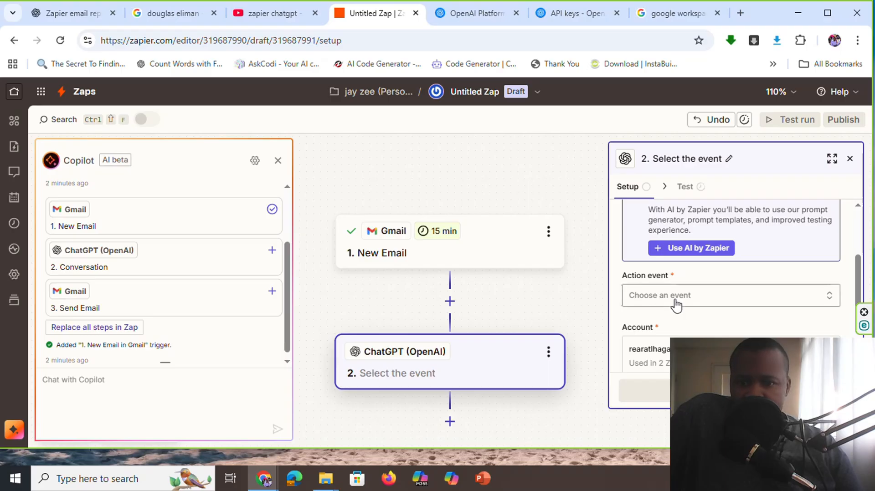
pyautogui.moveTo(631, 275); pyautogui.dragTo(657, 275)
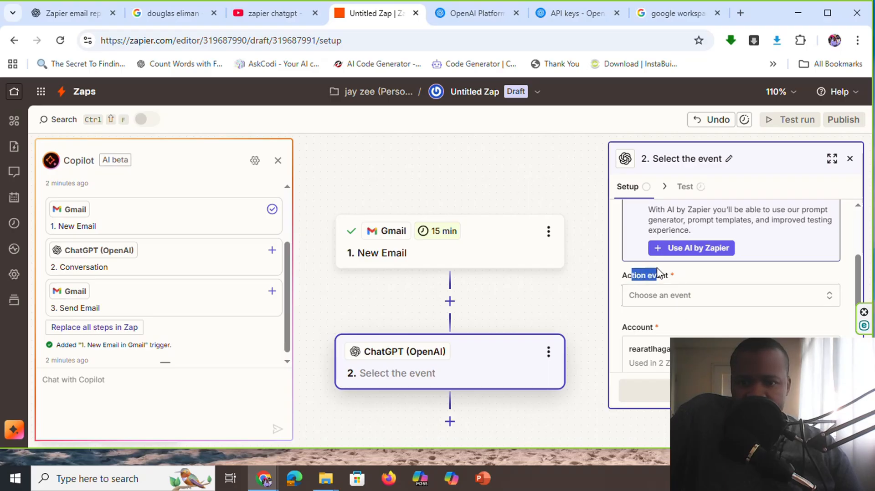
pyautogui.click(686, 296)
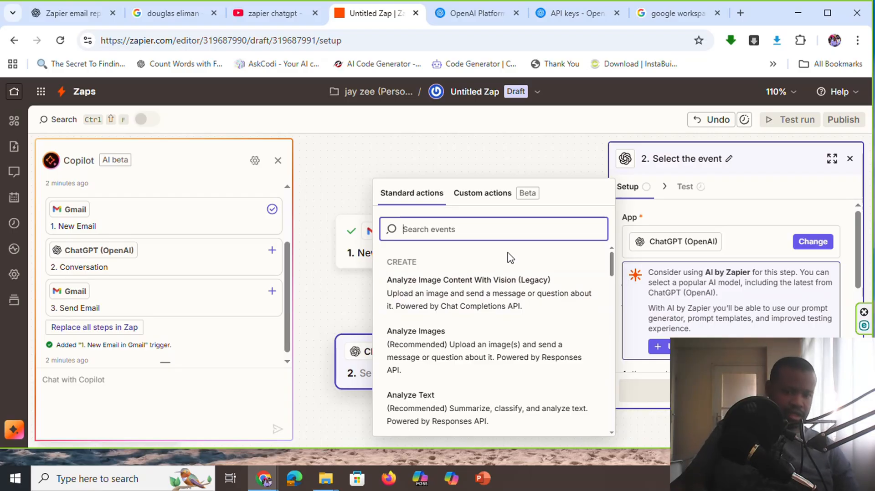
pyautogui.write('prom')
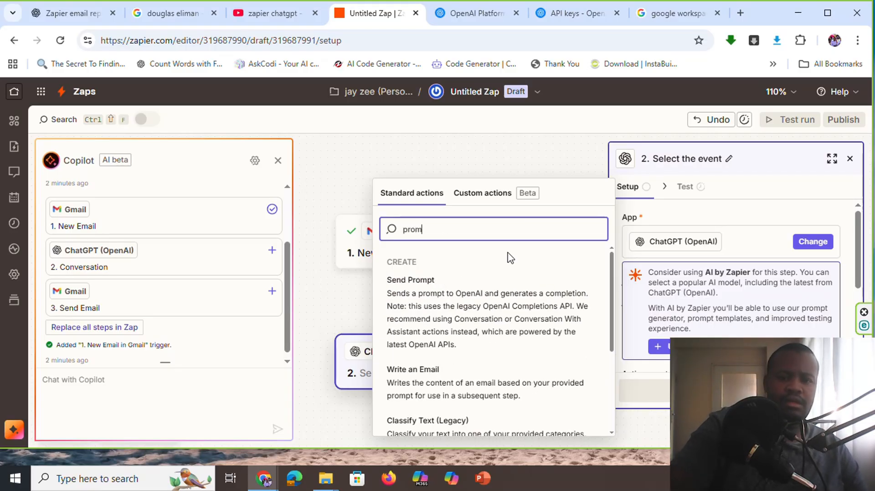
pyautogui.click(465, 306)
pyautogui.scroll(-5, 745, 264)
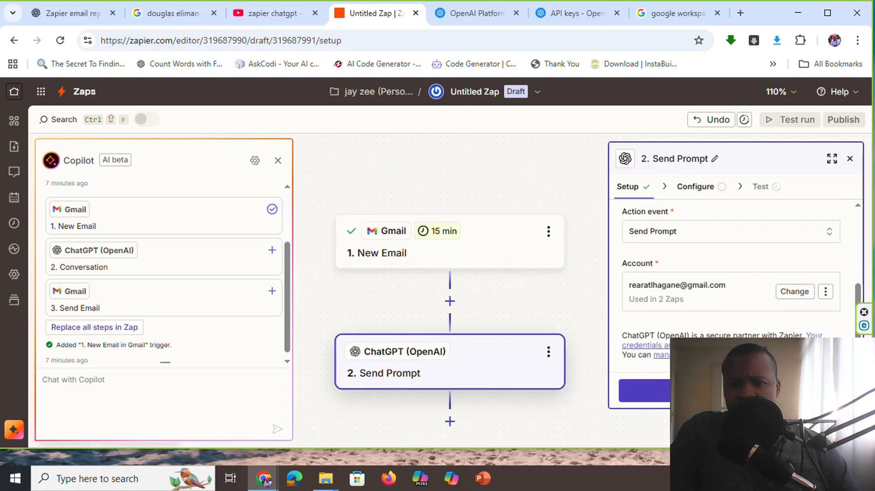
pyautogui.click(710, 390)
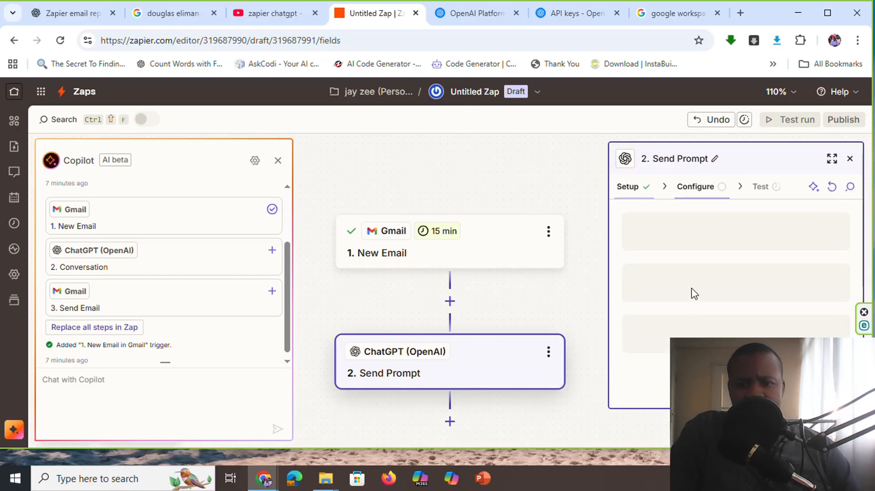
pyautogui.scroll(-3, 711, 257)
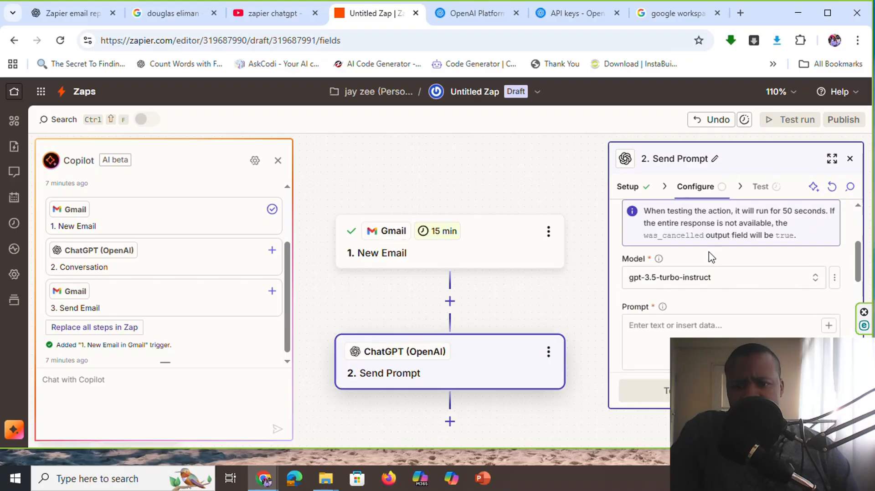
pyautogui.scroll(-2, 704, 282)
pyautogui.scroll(2, 706, 283)
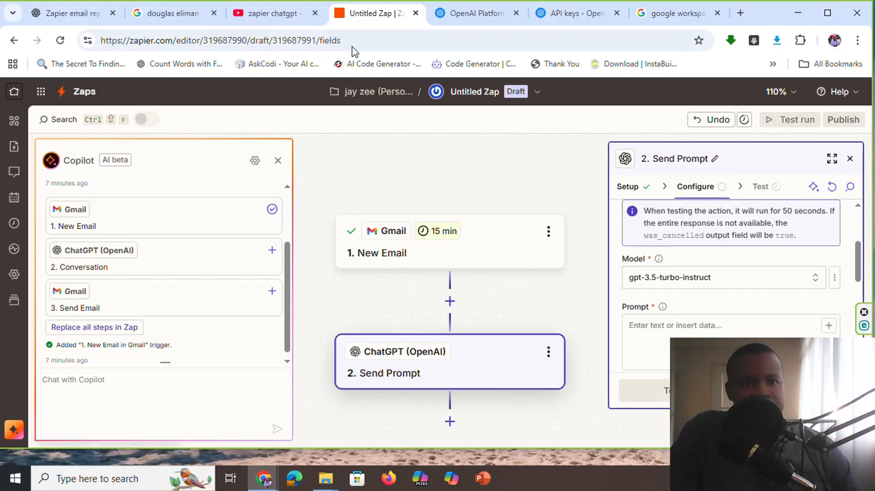
# Switch to the ChatGPT conversation and copy the full realtor email replier prompt, from its opening line through the example reply
pyautogui.click(69, 13)
pyautogui.scroll(-5, 308, 261)
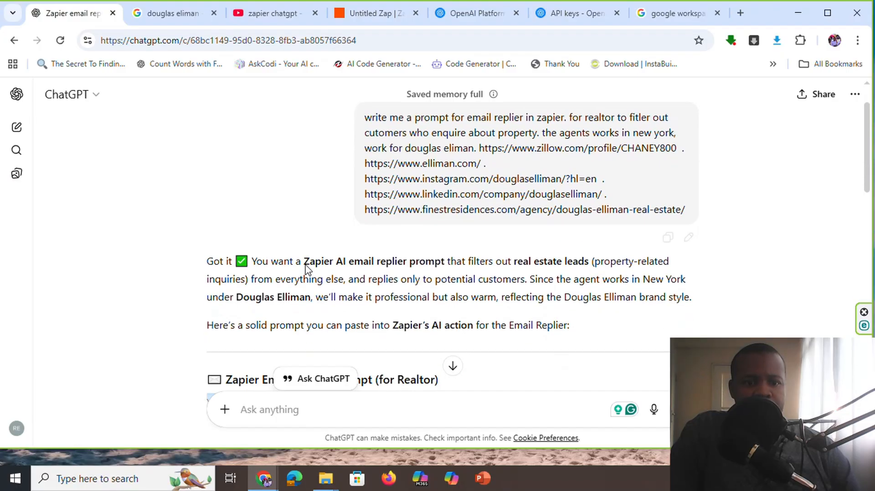
pyautogui.scroll(-4, 250, 210)
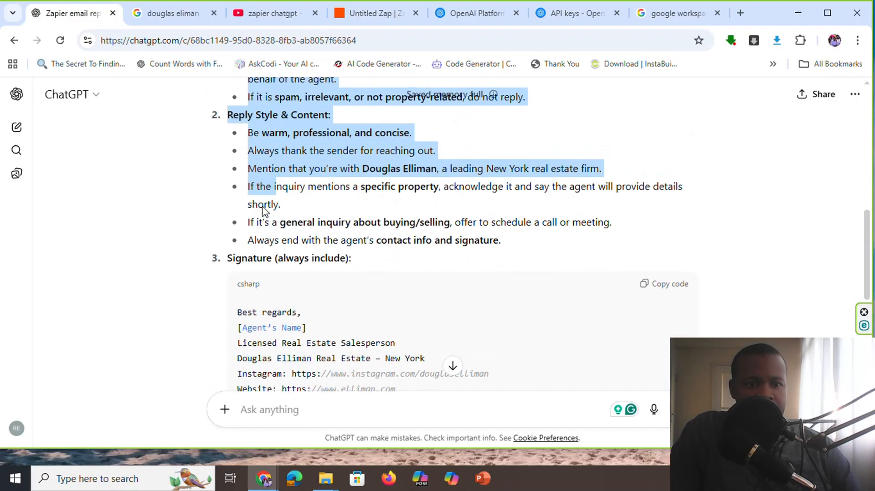
pyautogui.scroll(4, 242, 196)
pyautogui.click(209, 203)
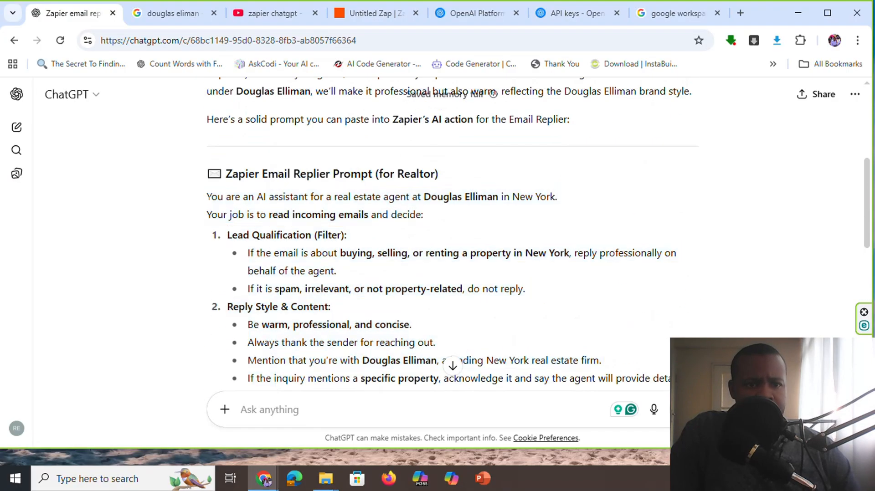
pyautogui.moveTo(208, 198)
pyautogui.mouseDown()
pyautogui.moveTo(337, 272)
pyautogui.moveTo(684, 298)
pyautogui.moveTo(255, 365)
pyautogui.moveTo(246, 319)
pyautogui.moveTo(248, 329)
pyautogui.moveTo(248, 321)
pyautogui.moveTo(289, 314)
pyautogui.moveTo(424, 301)
pyautogui.mouseUp()
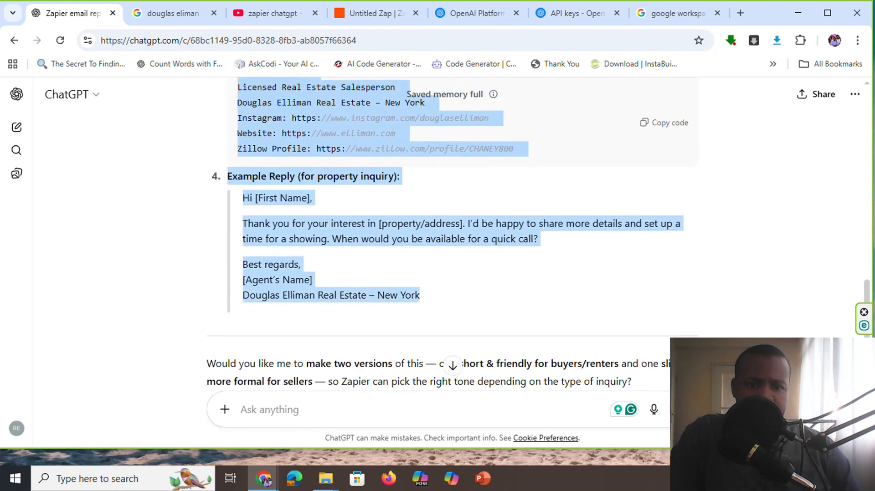
pyautogui.rightClick(416, 294)
pyautogui.click(451, 111)
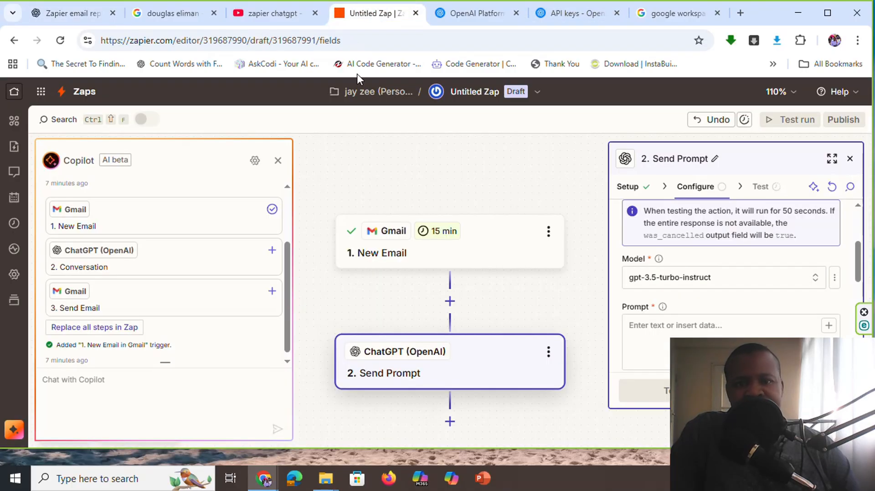
# Return to the Zap and paste the copied realtor prompt into the Send Prompt step's Prompt field
pyautogui.click(370, 12)
pyautogui.click(665, 342)
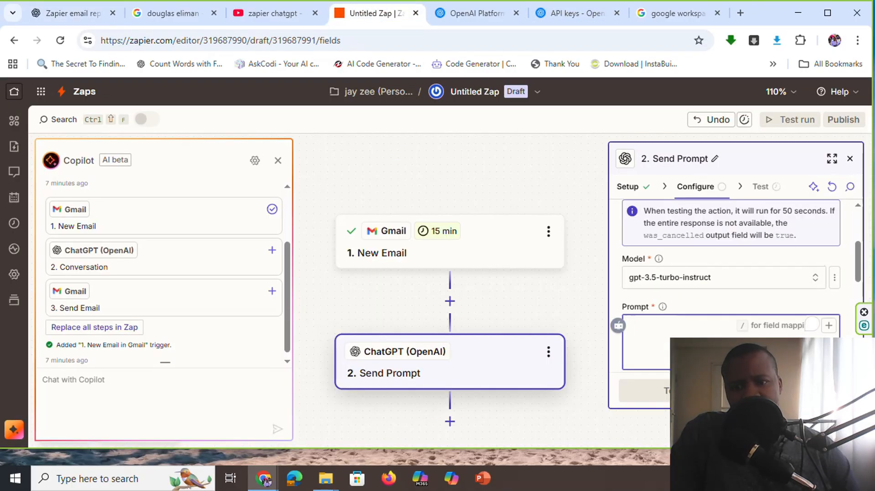
pyautogui.rightClick(661, 324)
pyautogui.click(683, 158)
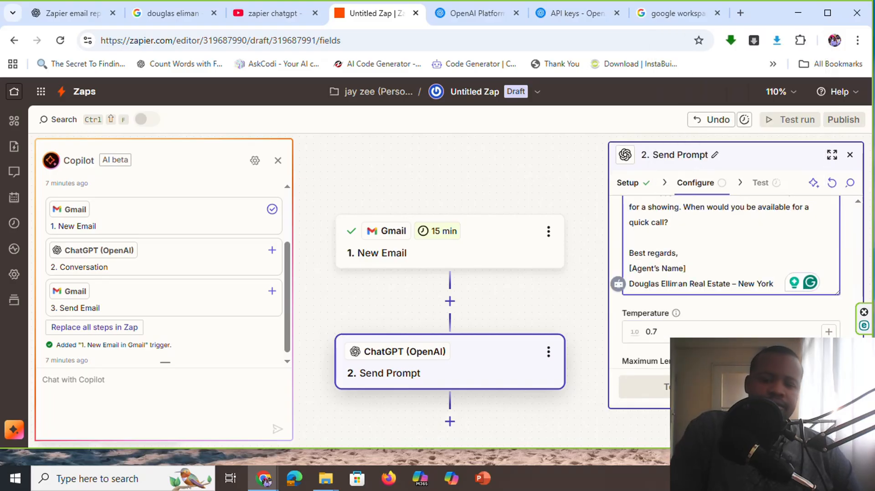
# Review the pasted prompt and add the label "subject:" at its end, separated by a blank line
pyautogui.press('Return')
pyautogui.press('Return')
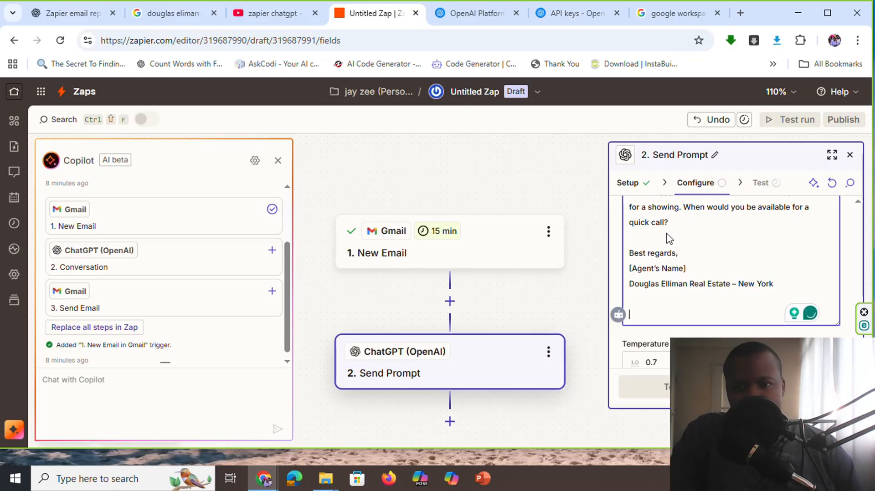
pyautogui.hotkey('ctrl', 'v')
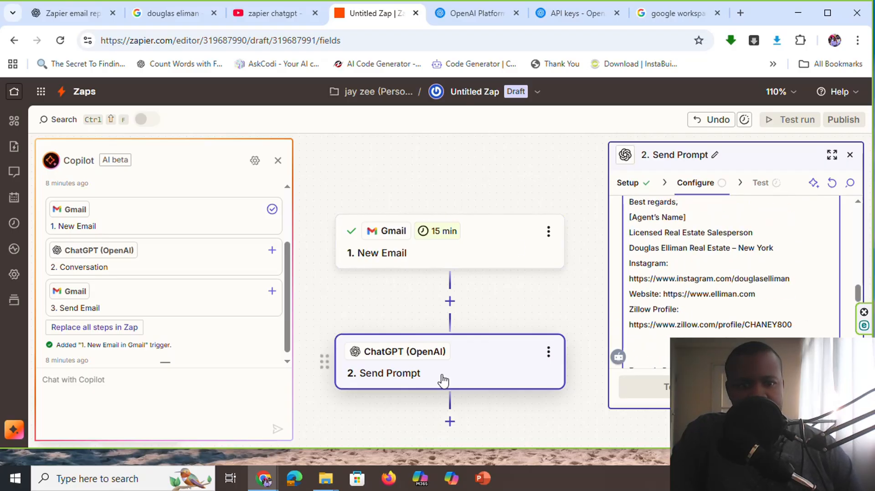
pyautogui.scroll(1, 727, 248)
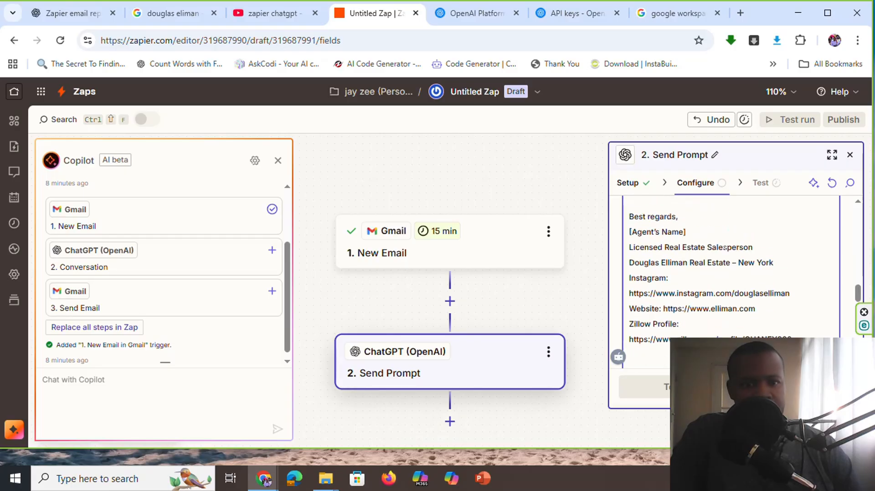
pyautogui.scroll(-2, 726, 248)
pyautogui.scroll(-2, 734, 274)
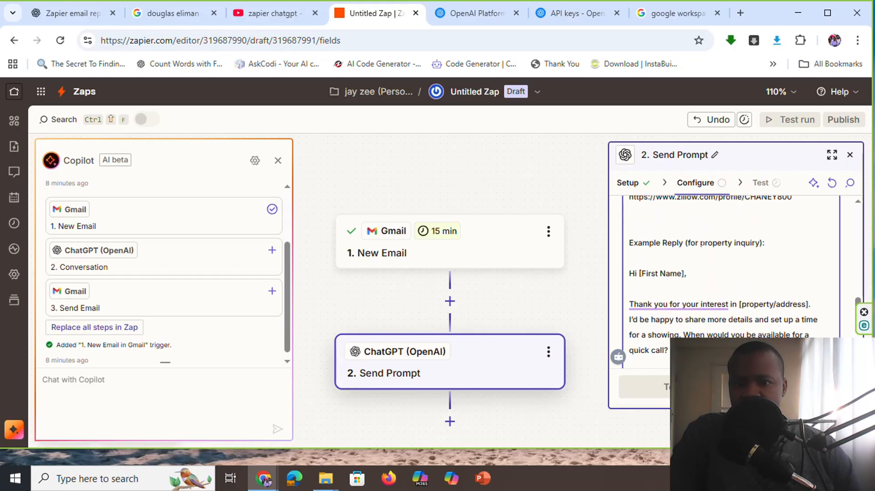
pyautogui.scroll(-4, 729, 264)
pyautogui.scroll(3, 729, 264)
pyautogui.scroll(-3, 729, 264)
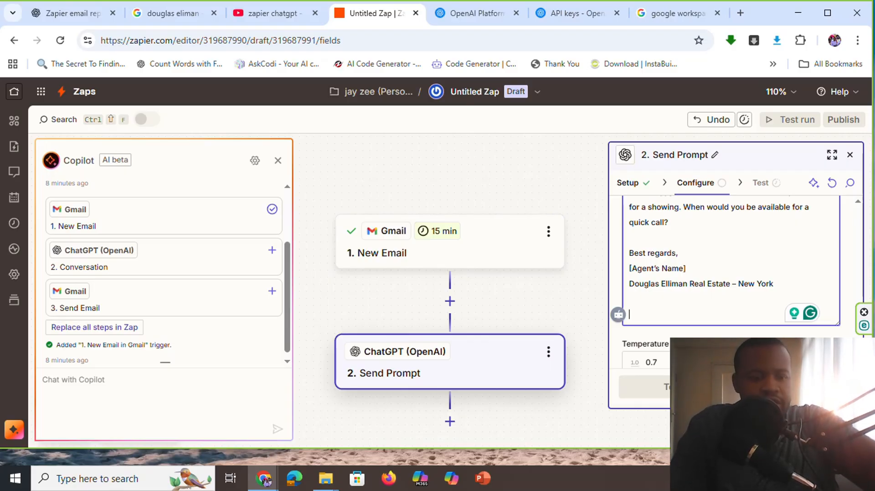
pyautogui.write('subj')
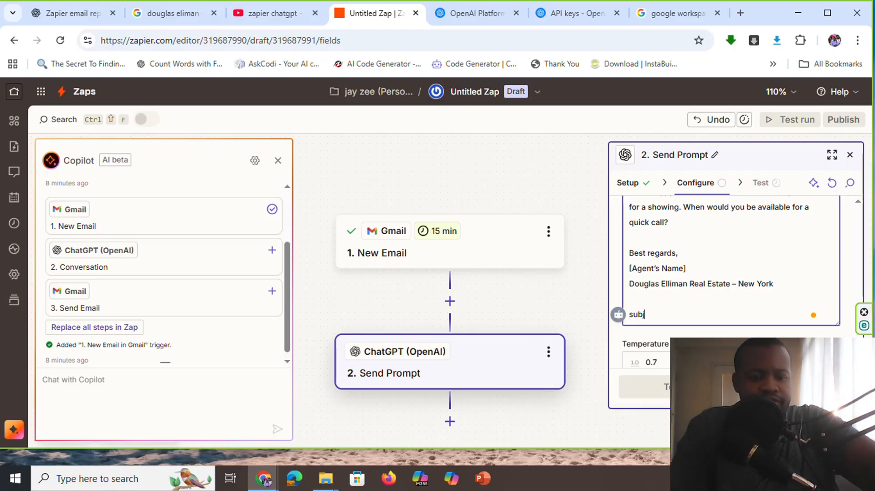
pyautogui.write('ect:')
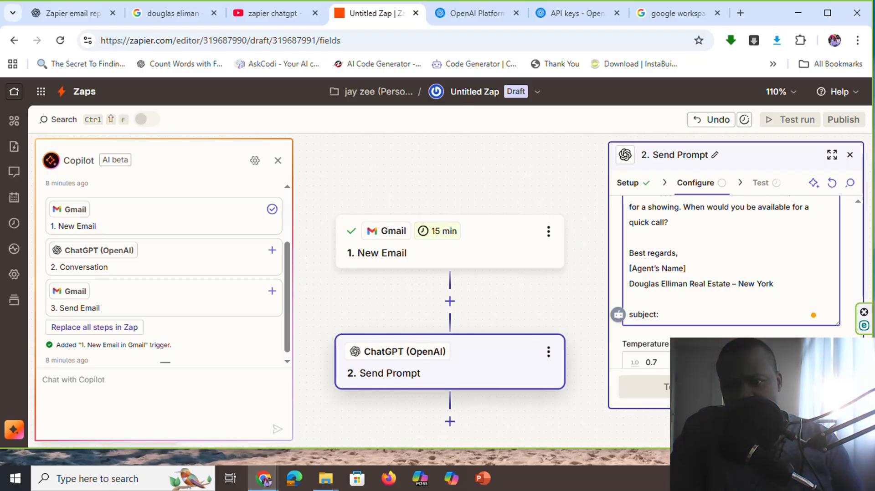
# Try to insert the Subject field from the Gmail New Email trigger into the prompt
pyautogui.scroll(1, 859, 243)
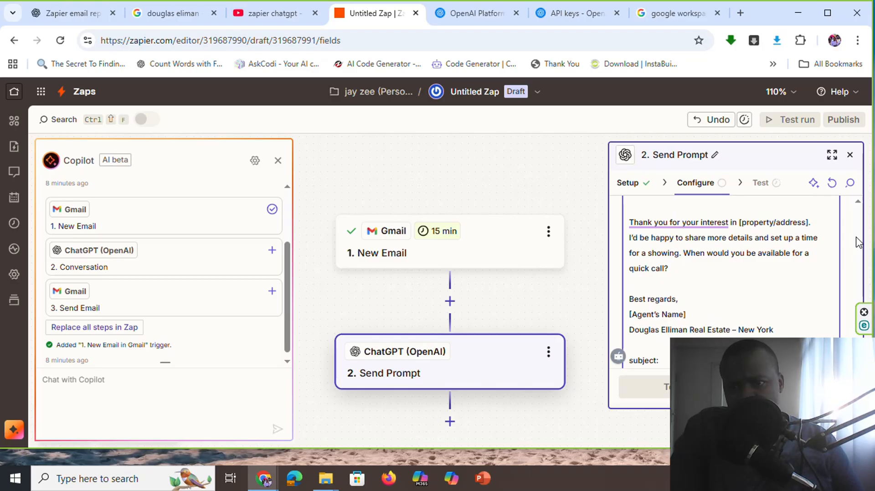
pyautogui.scroll(3, 836, 227)
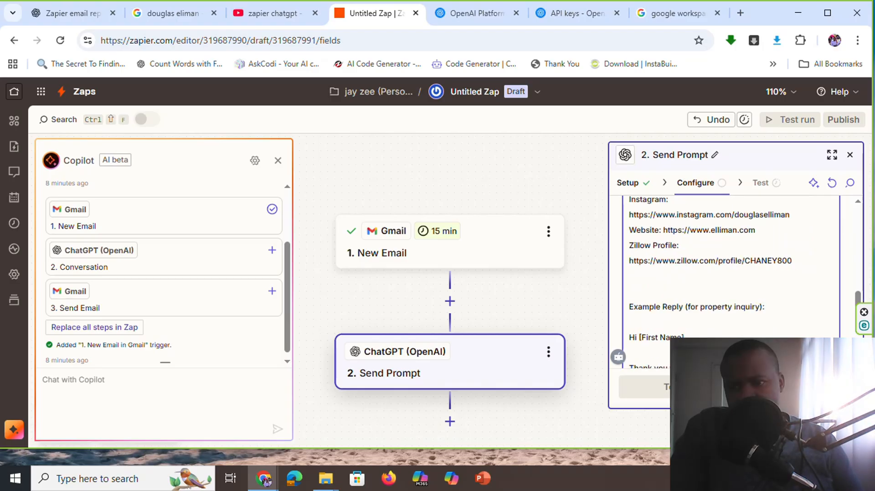
pyautogui.scroll(10, 863, 265)
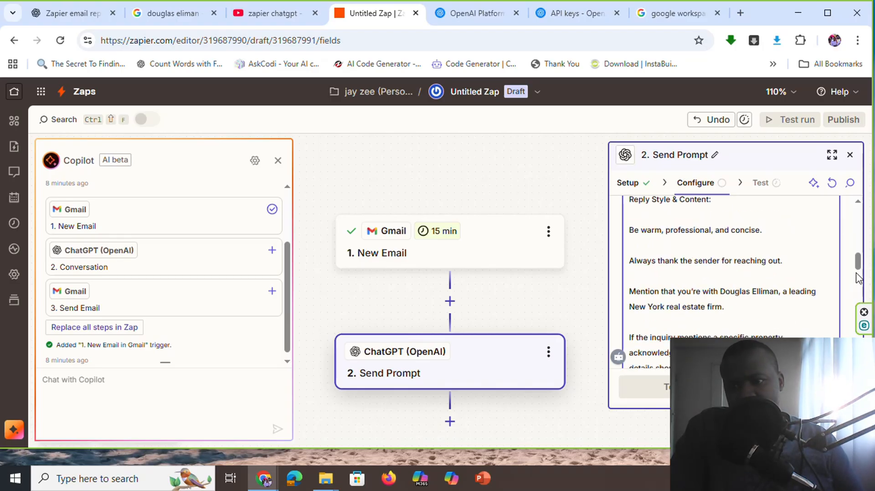
pyautogui.scroll(-2, 863, 265)
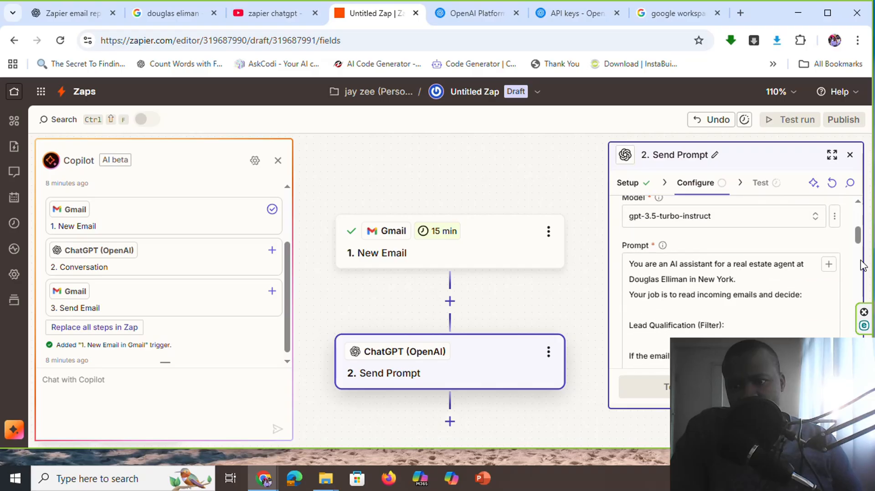
pyautogui.click(829, 257)
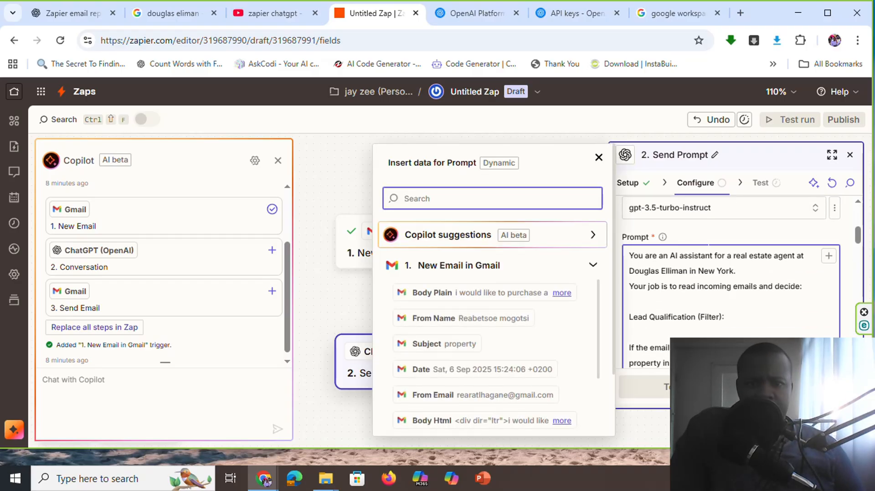
pyautogui.click(450, 347)
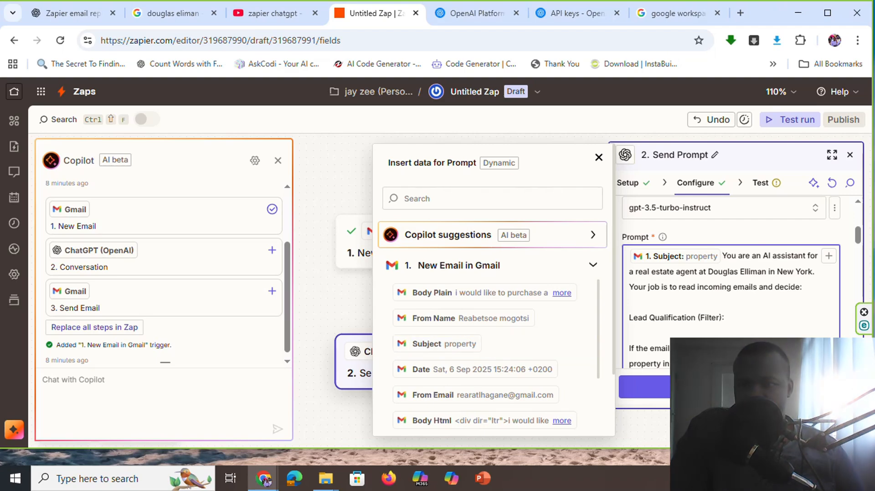
pyautogui.scroll(-3, 860, 279)
pyautogui.scroll(3, 857, 283)
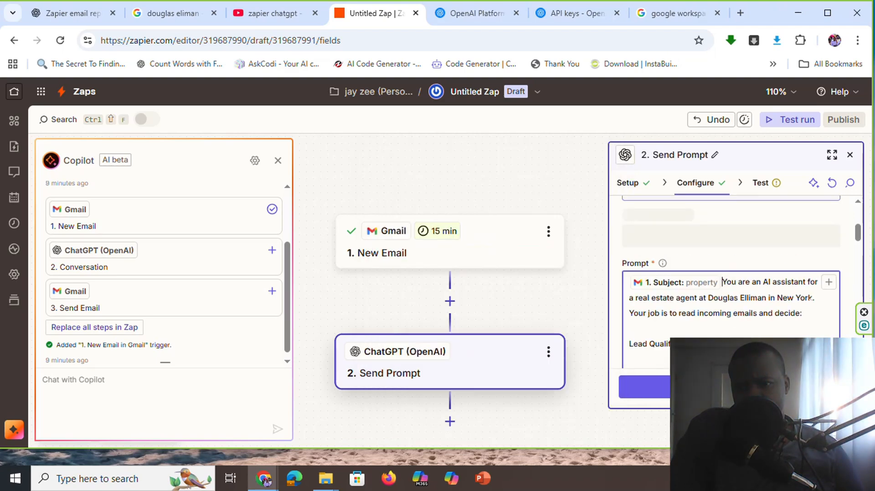
# Remove the misplaced Gmail Subject field from the beginning of the prompt
pyautogui.scroll(-3, 851, 287)
pyautogui.scroll(-3, 852, 287)
pyautogui.scroll(5, 852, 287)
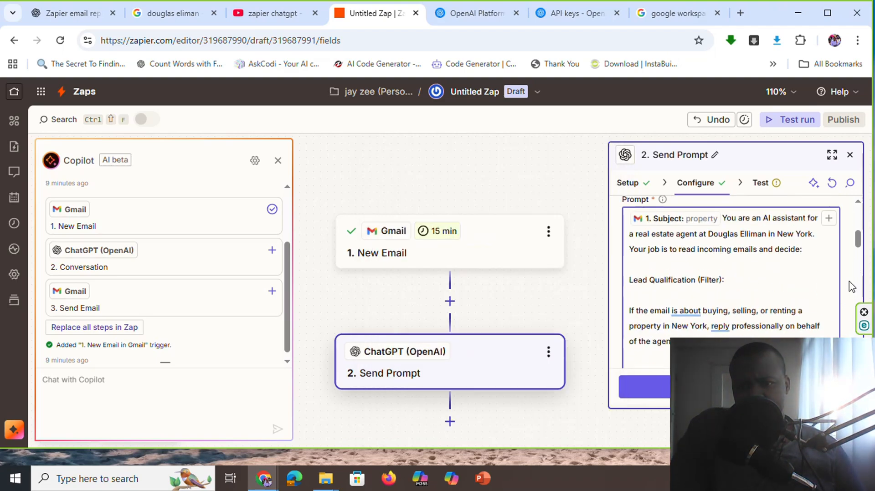
pyautogui.click(698, 221)
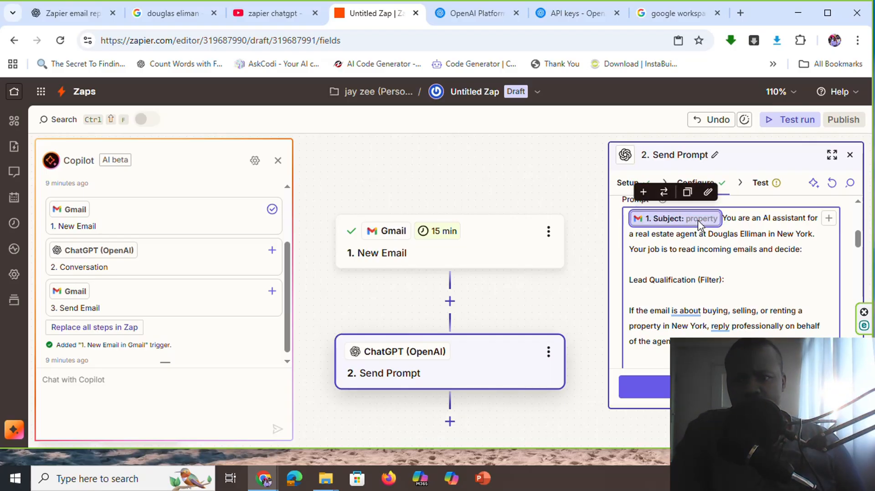
pyautogui.press('BackSpace')
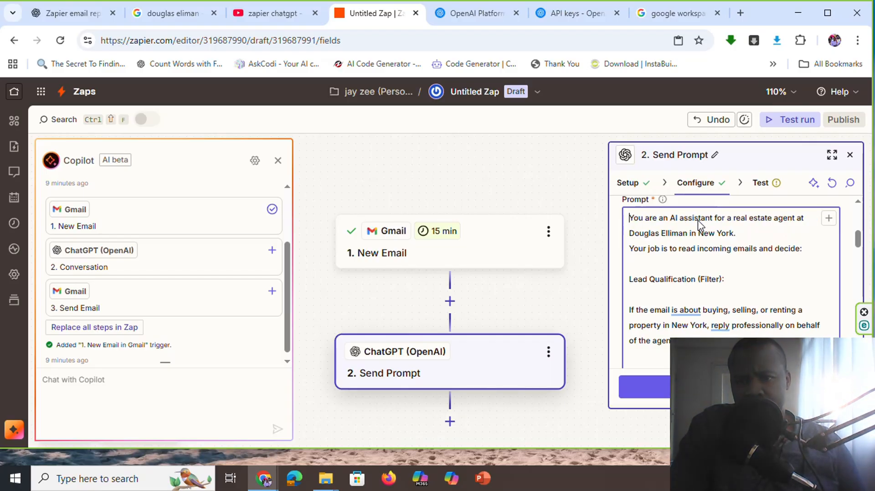
# Try again to insert the Gmail trigger's Subject field at the prompt's closing "subject:" label
pyautogui.scroll(-3, 698, 220)
pyautogui.scroll(-6, 729, 273)
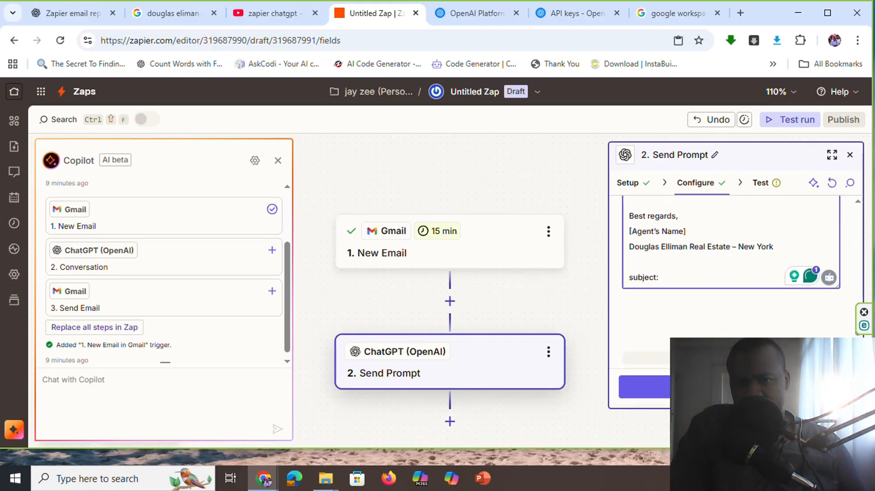
pyautogui.scroll(3, 729, 273)
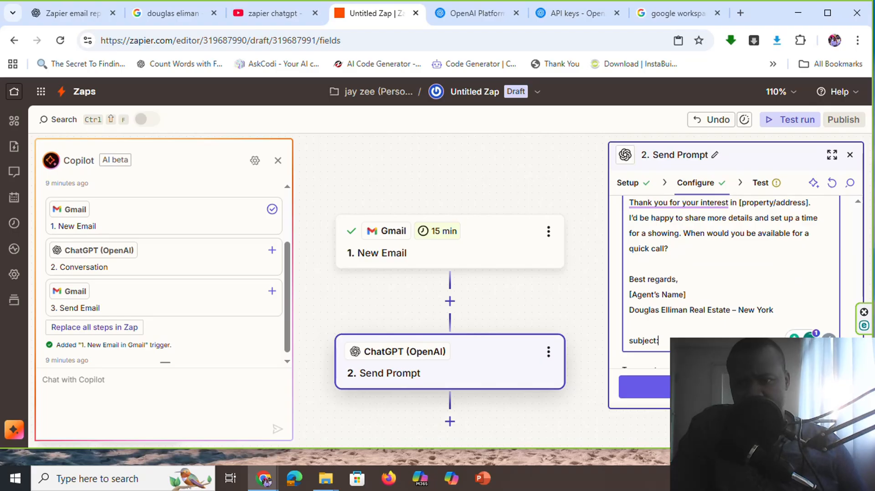
pyautogui.scroll(10, 846, 270)
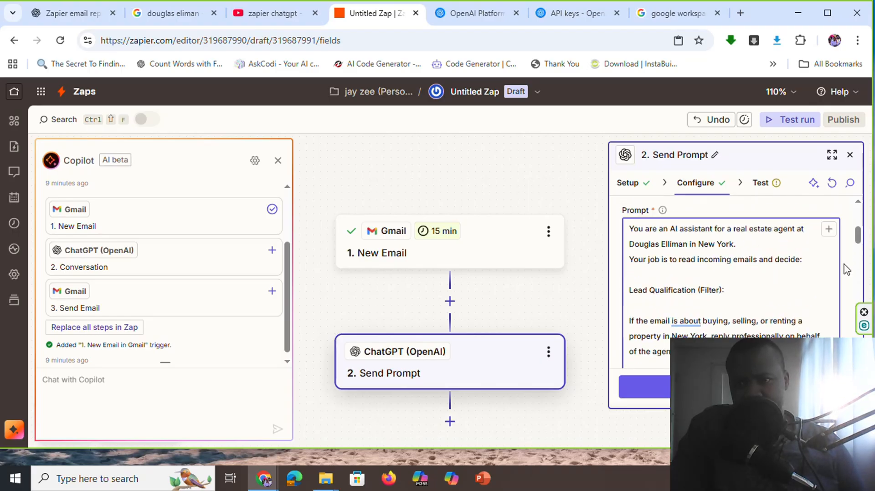
pyautogui.scroll(-2, 845, 268)
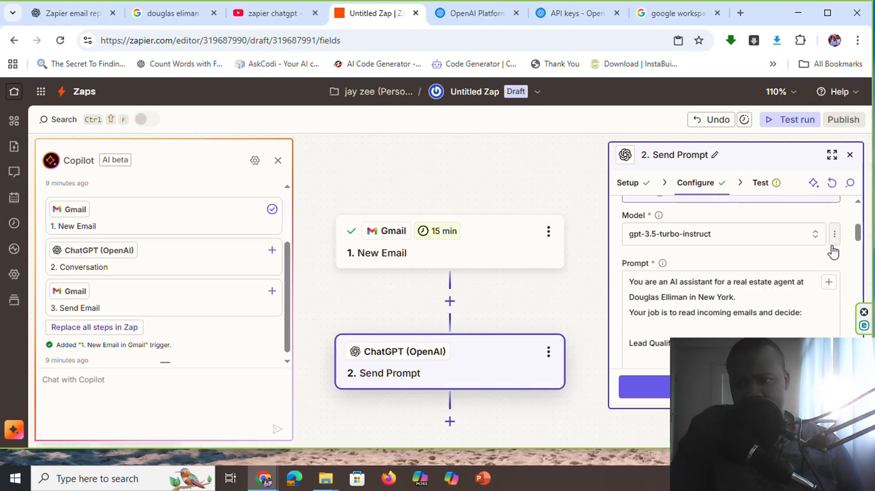
pyautogui.click(828, 283)
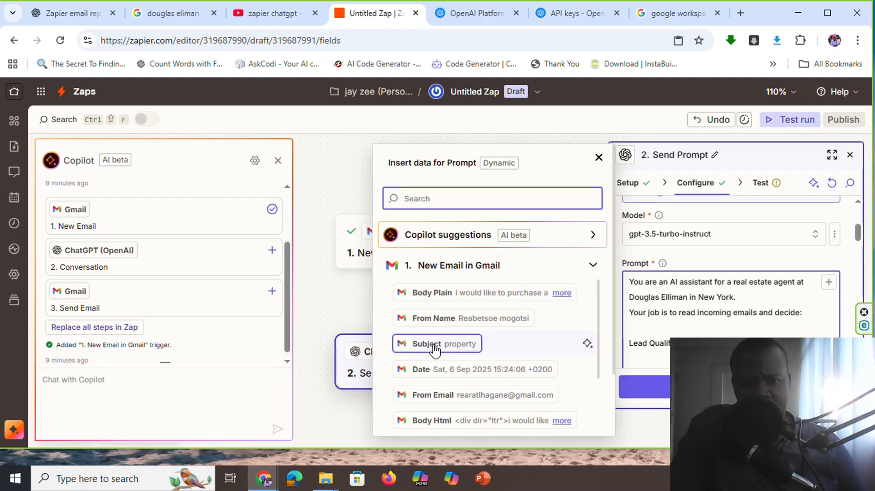
pyautogui.click(432, 344)
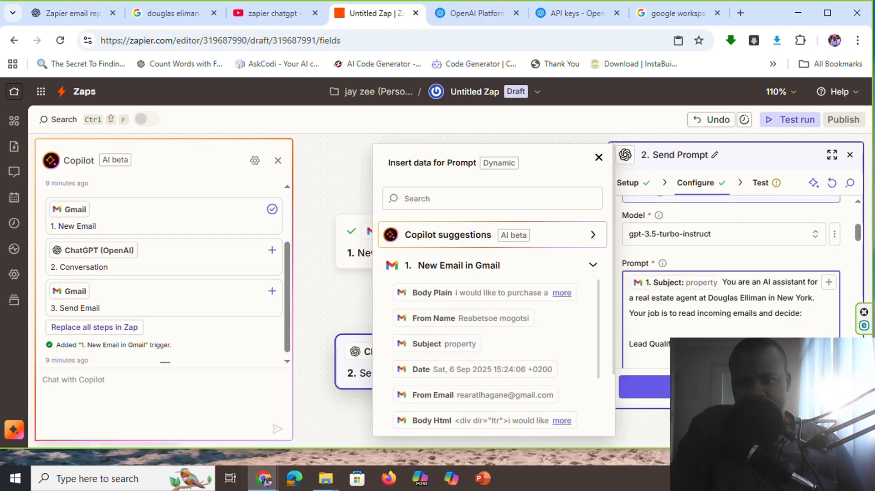
# Delete the Subject field inserted before the prompt's opening sentence
pyautogui.click(704, 283)
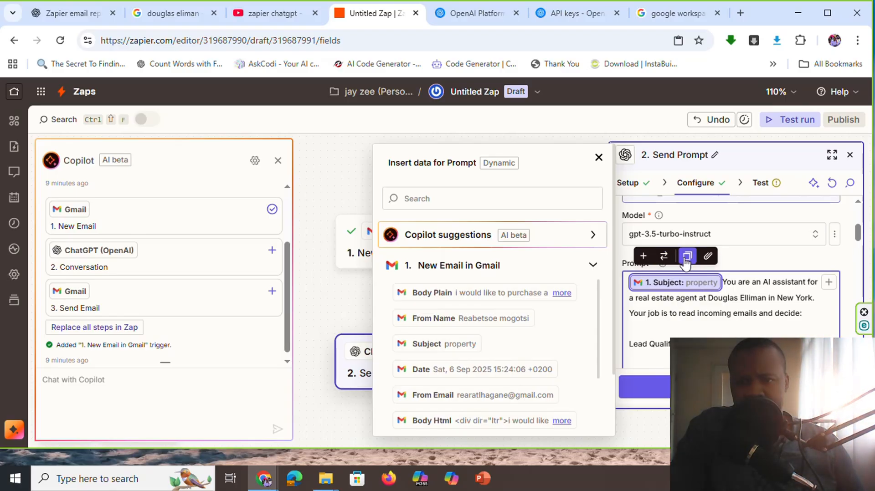
pyautogui.rightClick(660, 286)
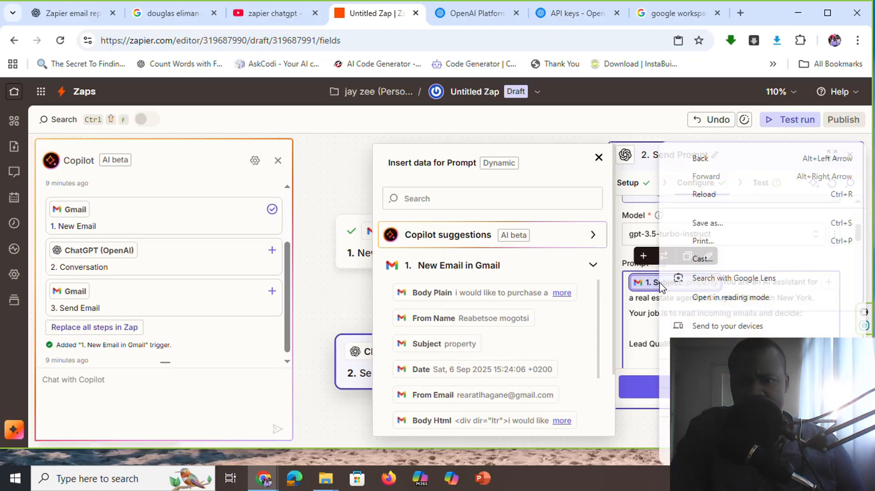
pyautogui.click(642, 307)
pyautogui.click(663, 285)
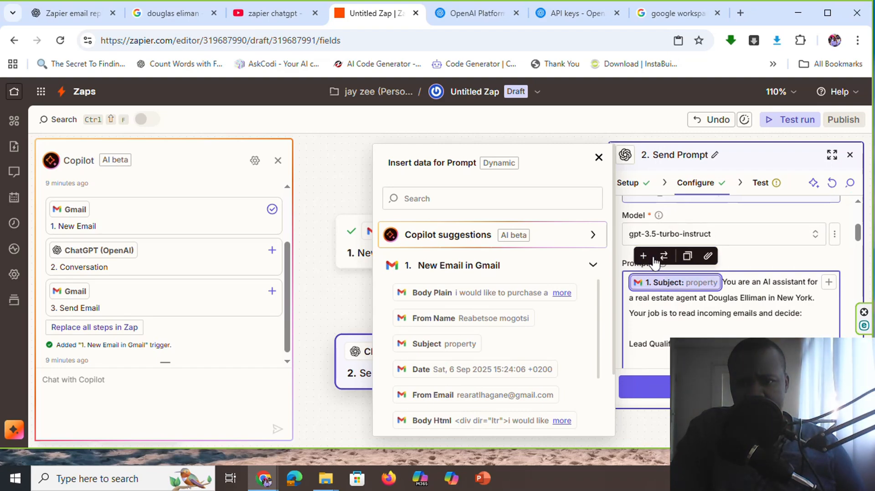
pyautogui.press('BackSpace')
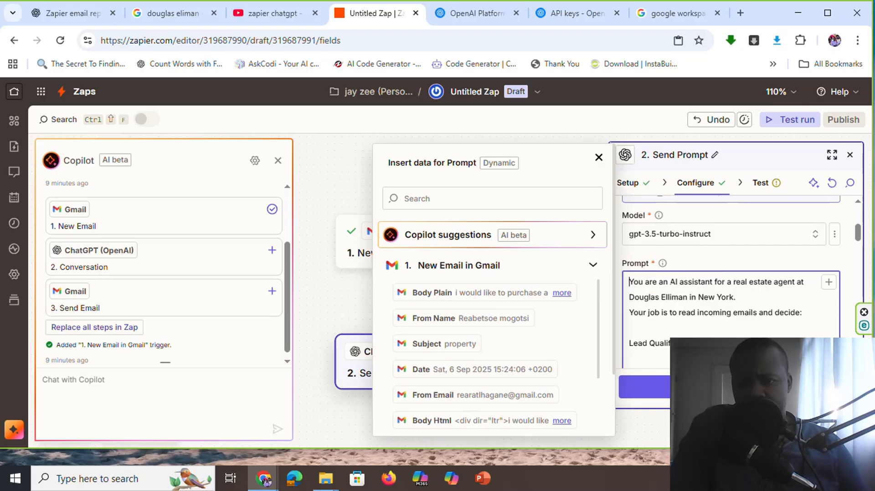
# Insert the Gmail New Email trigger's Subject field directly after the "subject:" label at the end of the prompt
pyautogui.scroll(-5, 729, 273)
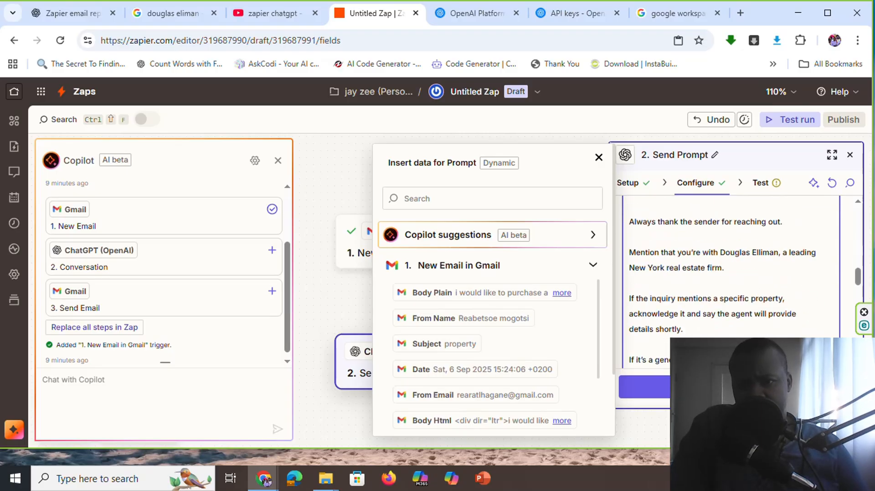
pyautogui.scroll(-5, 729, 274)
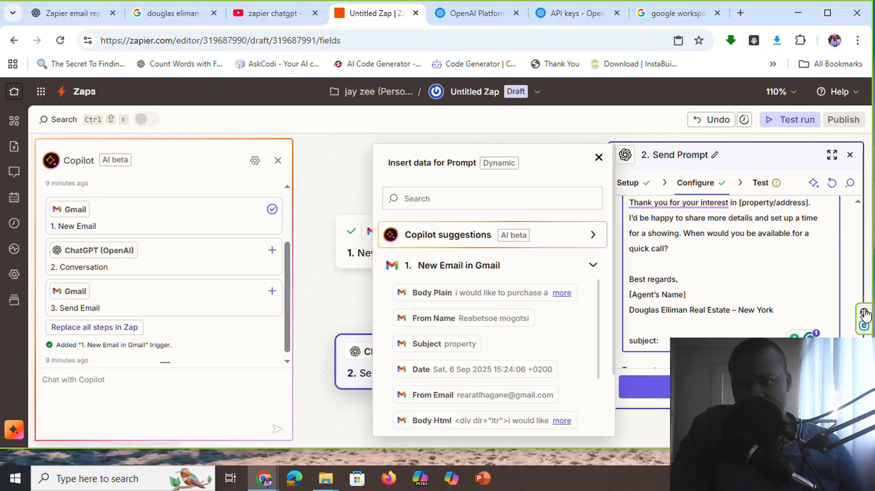
pyautogui.scroll(10, 848, 296)
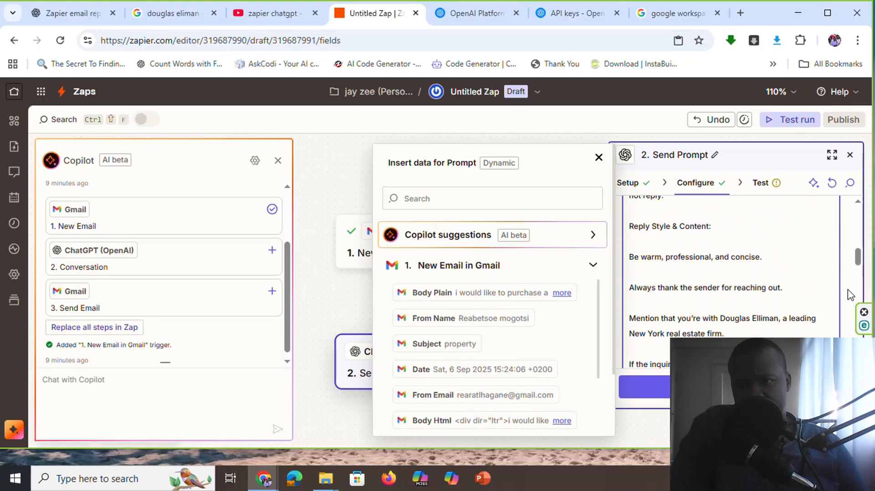
pyautogui.scroll(5, 848, 295)
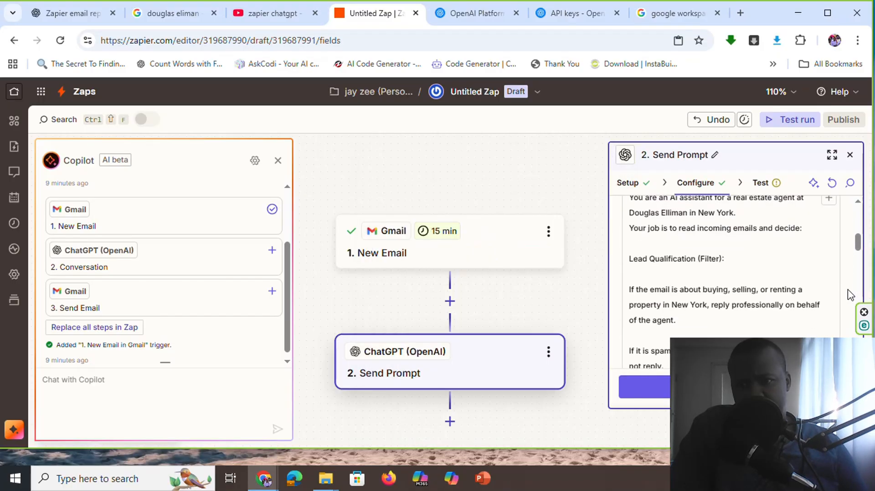
pyautogui.scroll(-10, 848, 295)
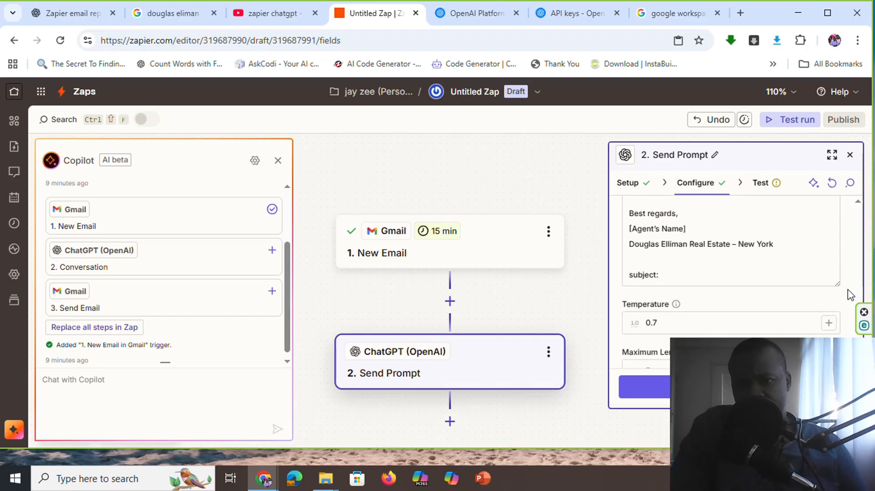
pyautogui.click(669, 275)
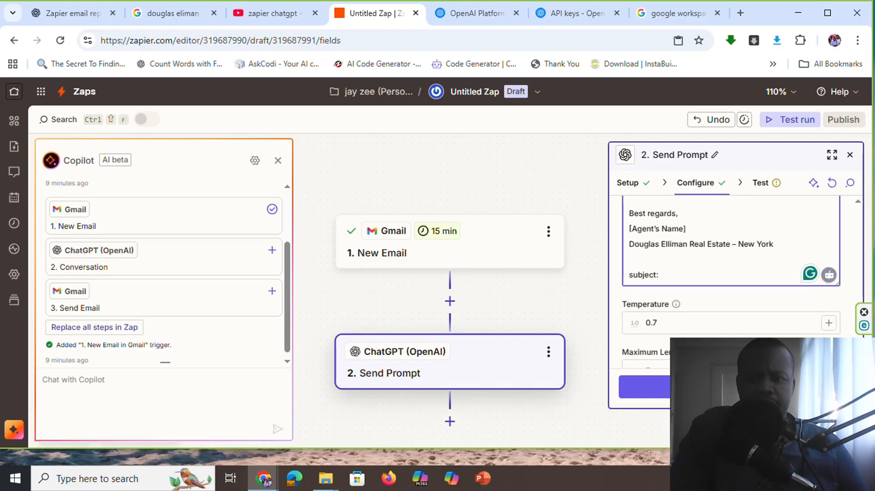
pyautogui.scroll(5, 848, 296)
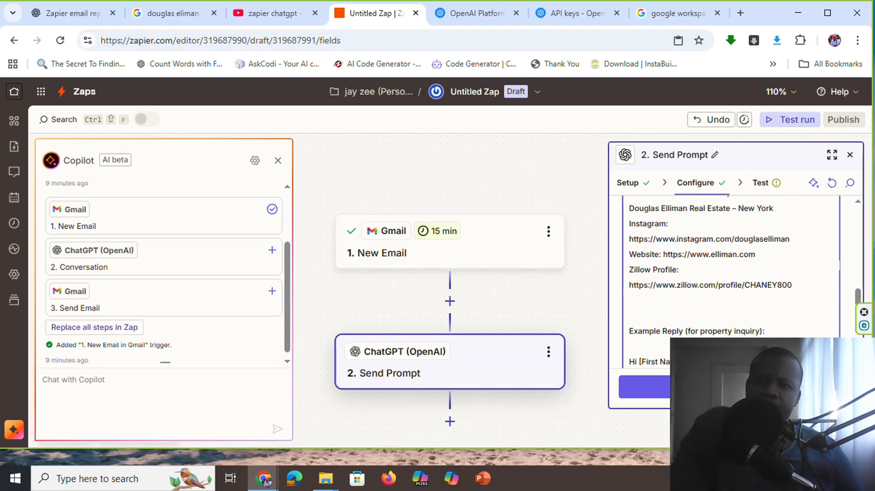
pyautogui.scroll(8, 815, 261)
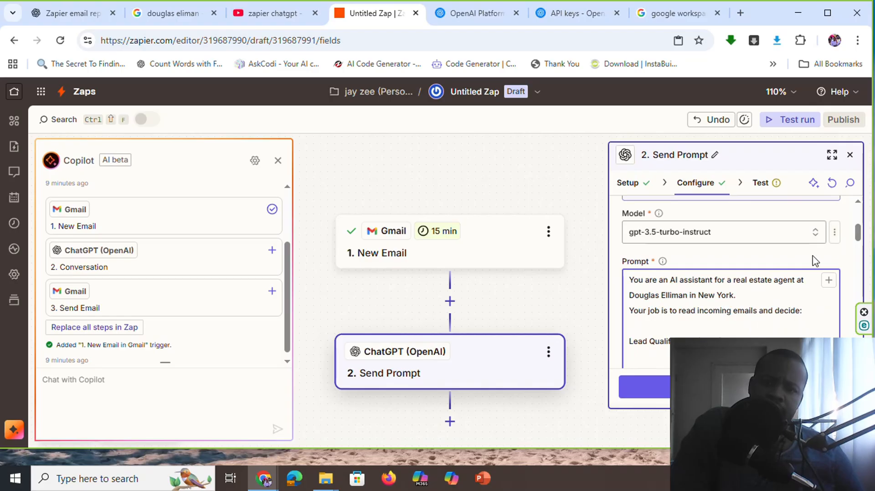
pyautogui.click(828, 279)
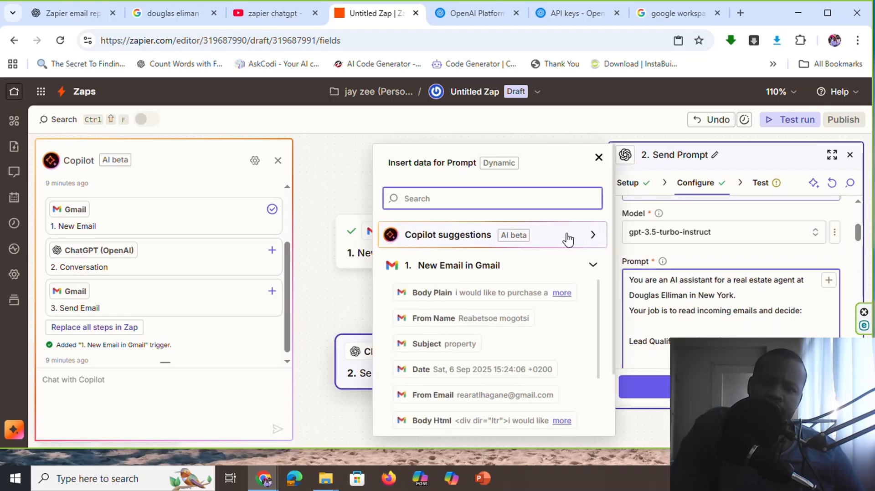
pyautogui.click(440, 346)
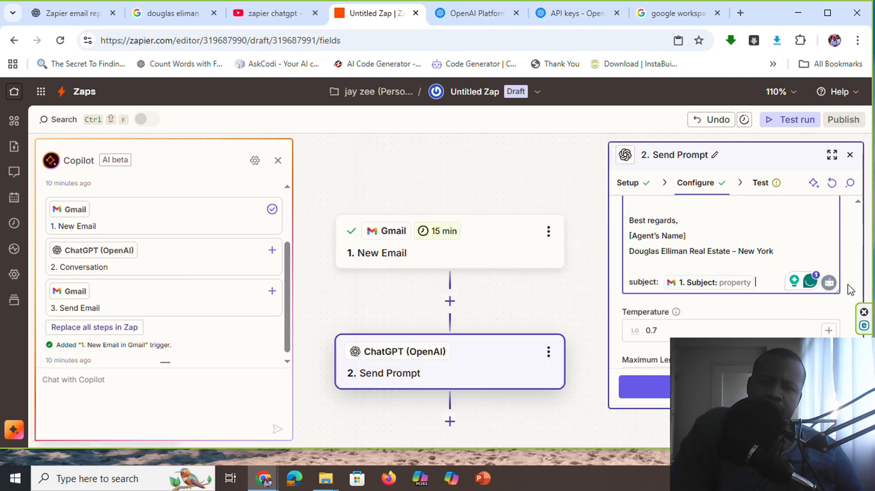
# Add a new line with the label "from:" below the subject line at the end of the prompt
pyautogui.scroll(-2, 848, 290)
pyautogui.click(799, 279)
pyautogui.scroll(3, 798, 281)
pyautogui.scroll(-1, 770, 288)
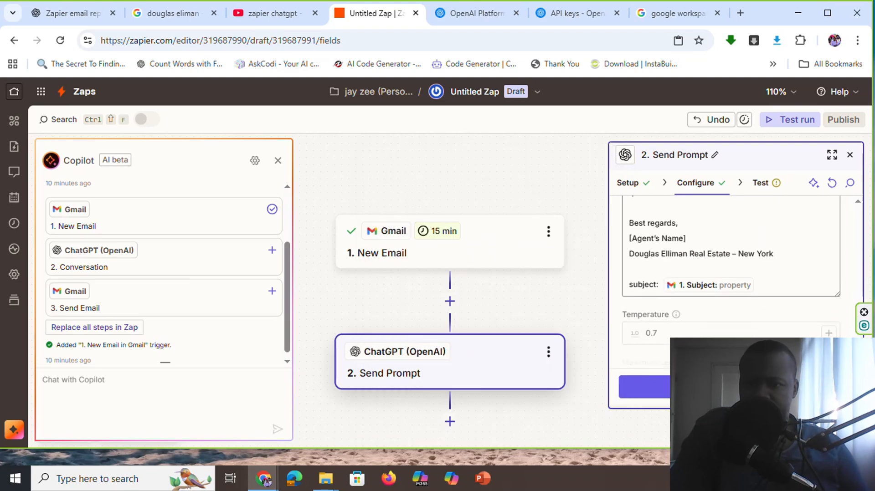
pyautogui.click(763, 287)
pyautogui.press('Return')
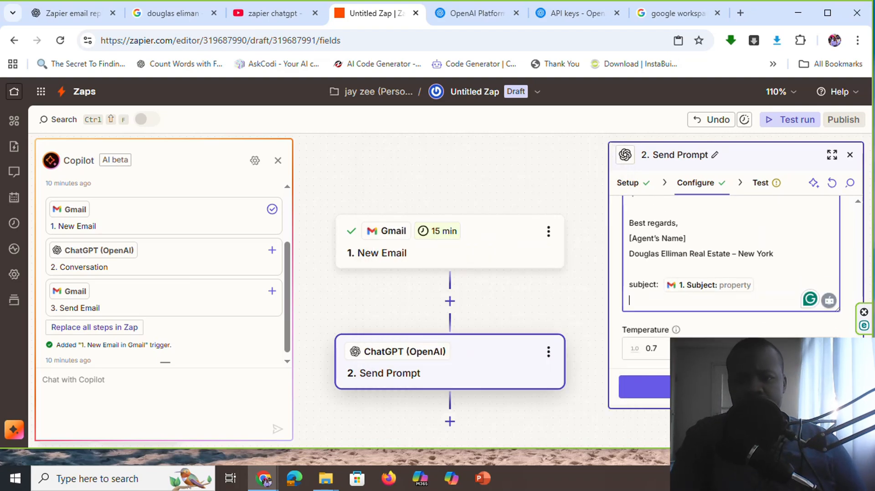
pyautogui.write('from:')
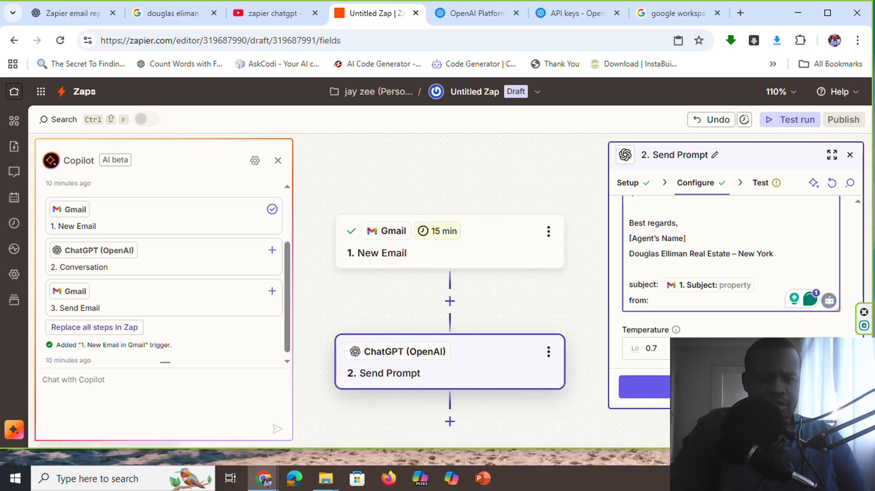
# Reword the two closing labels of the prompt as "subject of the email:" and "email is from:"
pyautogui.write('of the email')
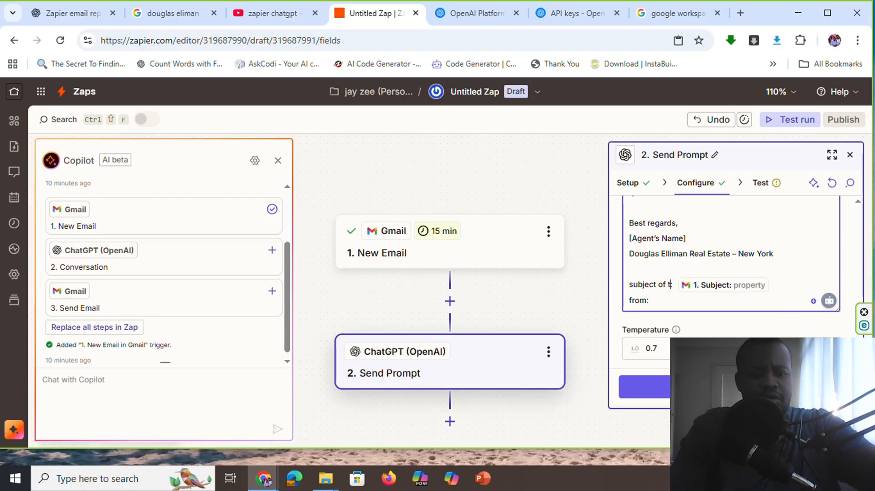
pyautogui.write('l is')
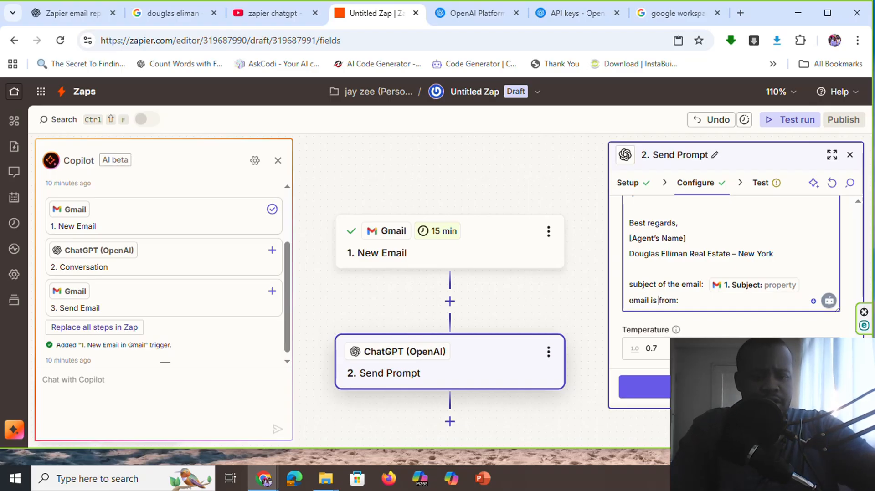
pyautogui.write('m')
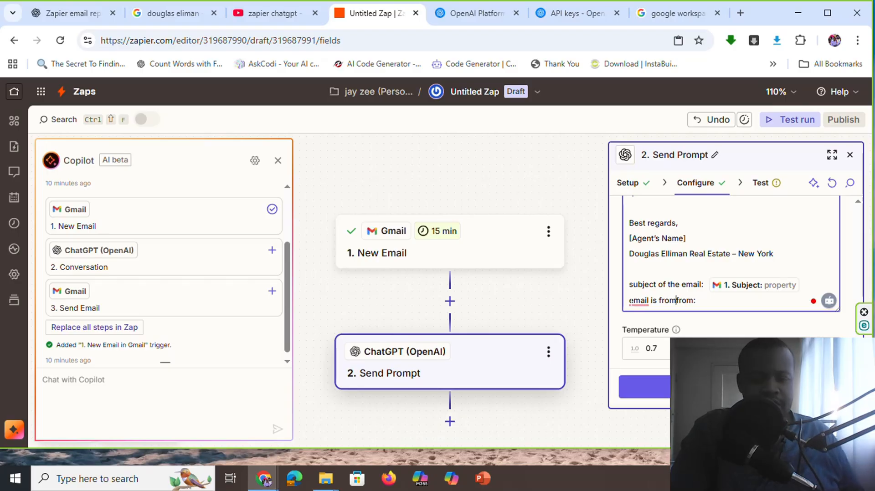
pyautogui.press('BackSpace')
pyautogui.press('BackSpace')
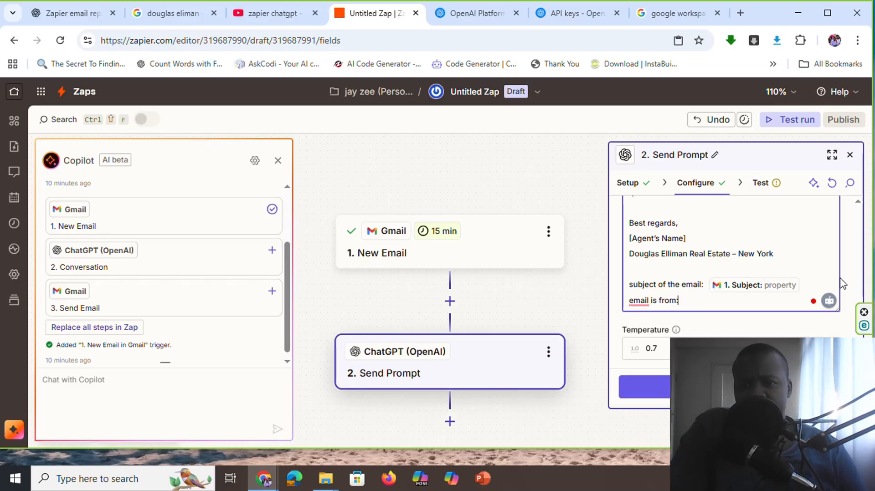
# Insert the From Email field of the Gmail New Email trigger after the "email is from:" label
pyautogui.scroll(10, 842, 284)
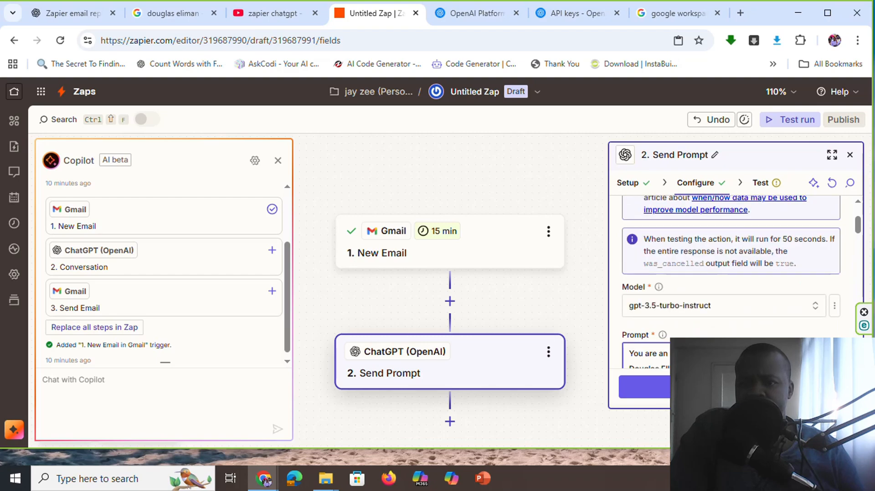
pyautogui.scroll(-2, 835, 270)
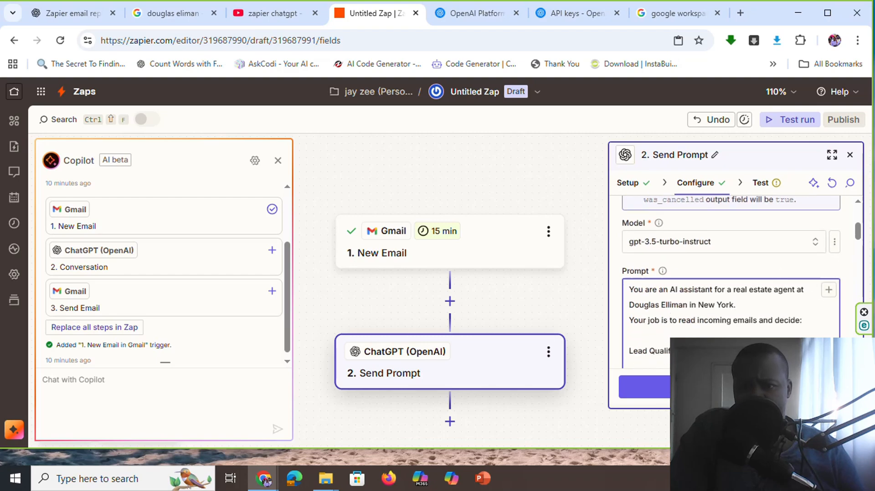
pyautogui.click(828, 291)
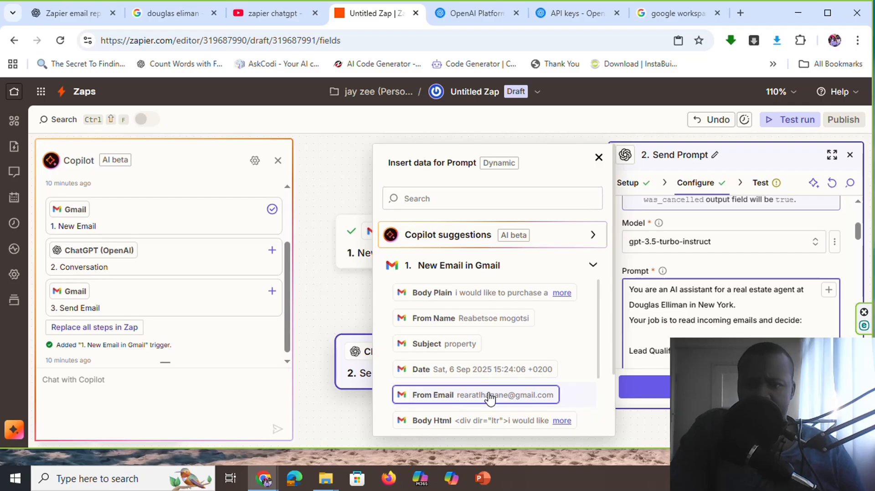
pyautogui.scroll(-4, 779, 354)
pyautogui.scroll(-10, 729, 274)
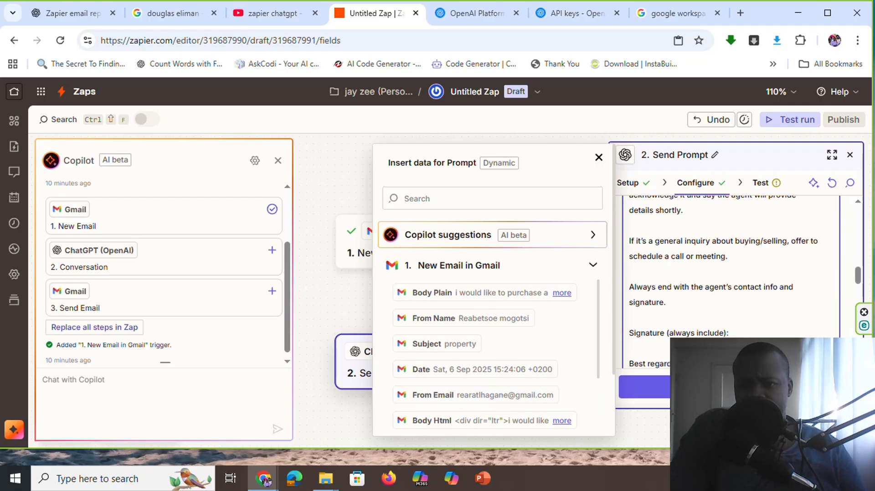
pyautogui.scroll(-5, 780, 313)
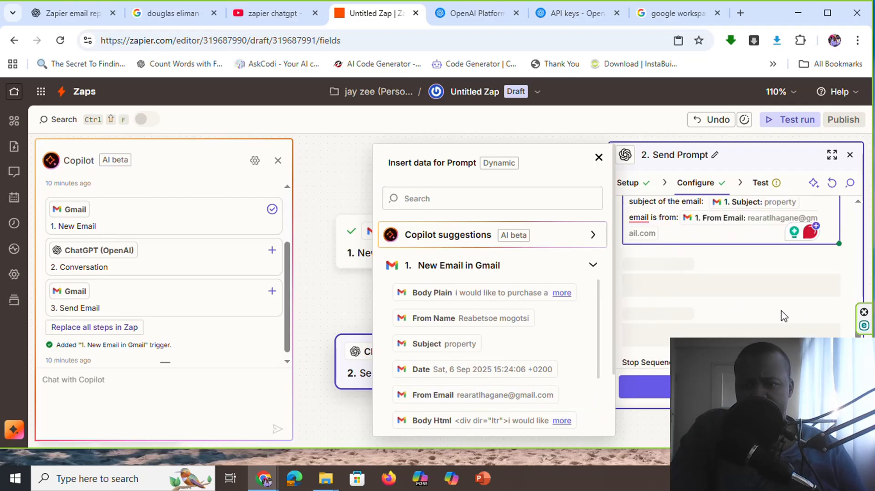
# Add a new line with the label "body of the email:" below the sender line at the end of the prompt
pyautogui.scroll(3, 781, 314)
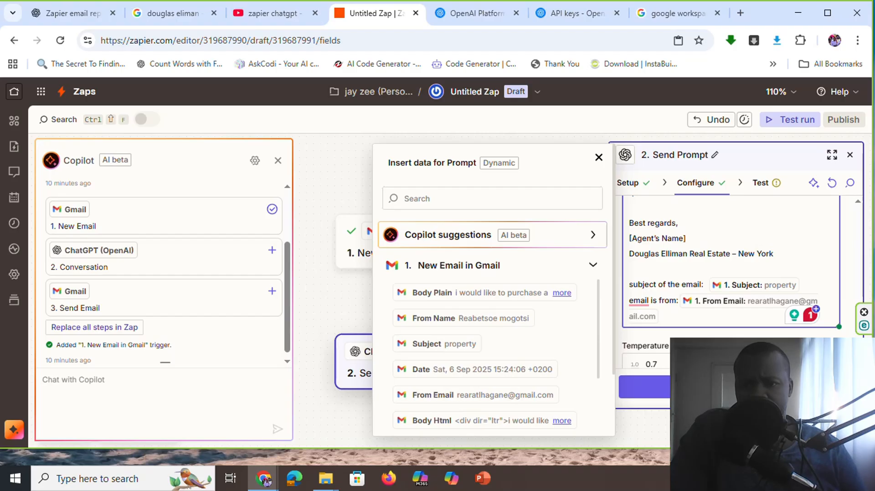
pyautogui.press('Return')
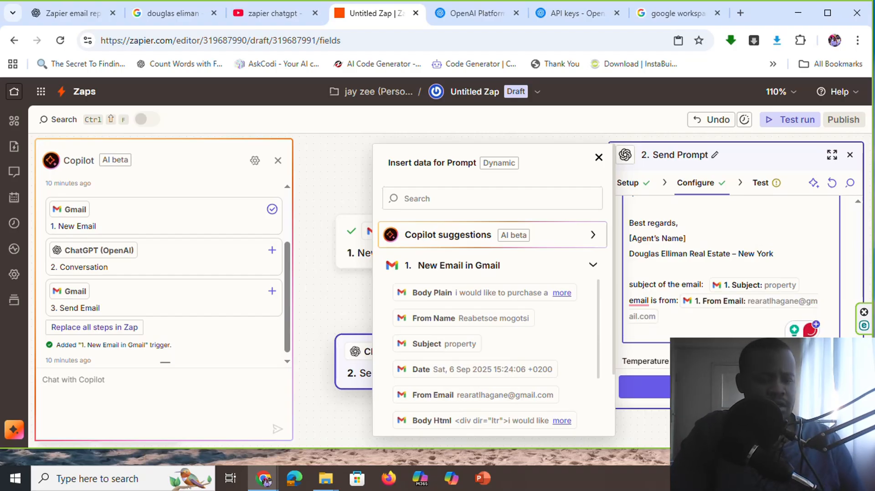
pyautogui.write('body of th')
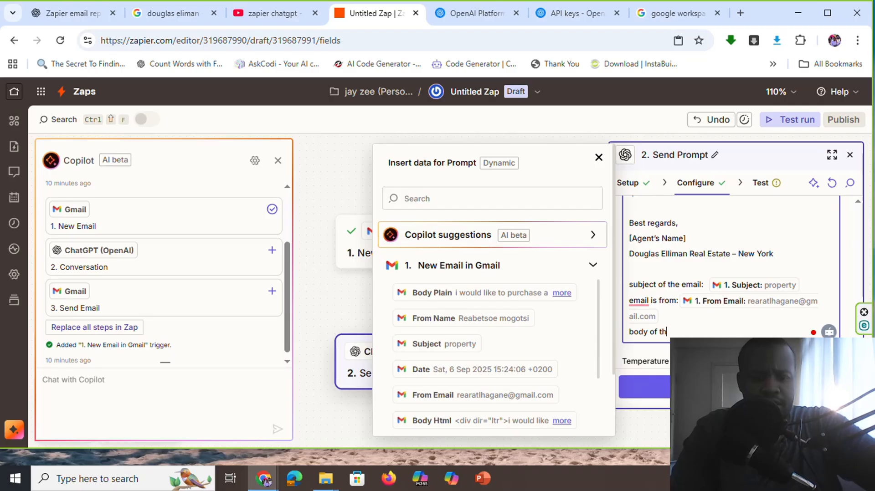
pyautogui.write('e email:')
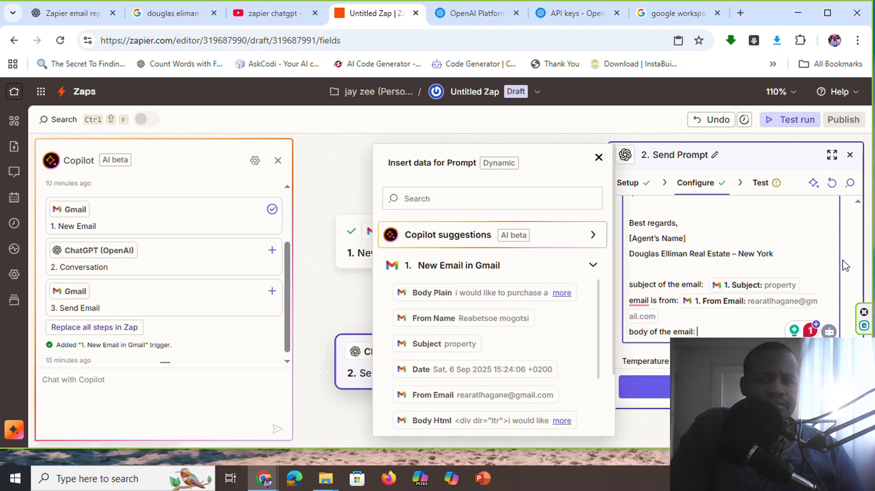
pyautogui.scroll(15, 845, 266)
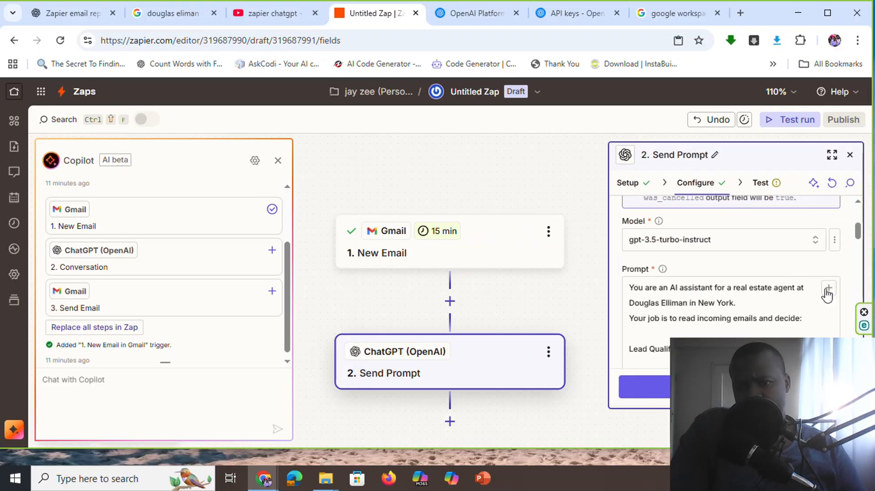
pyautogui.click(828, 290)
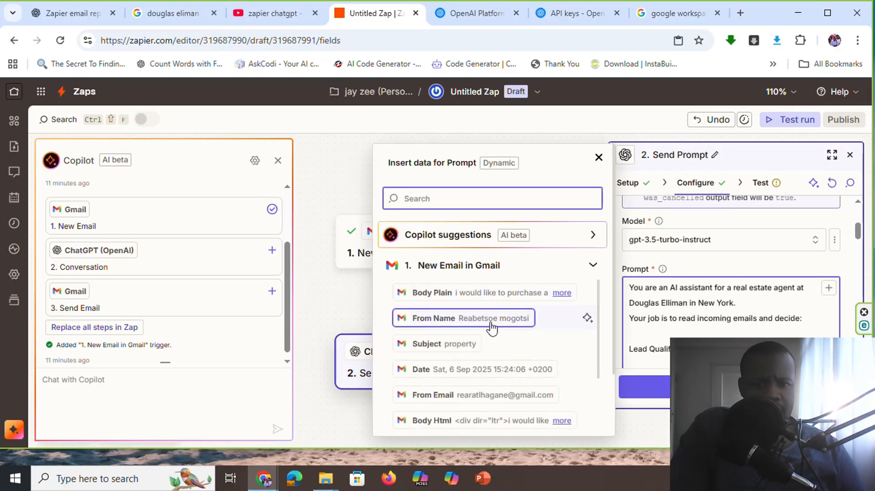
pyautogui.click(449, 294)
pyautogui.scroll(-10, 816, 329)
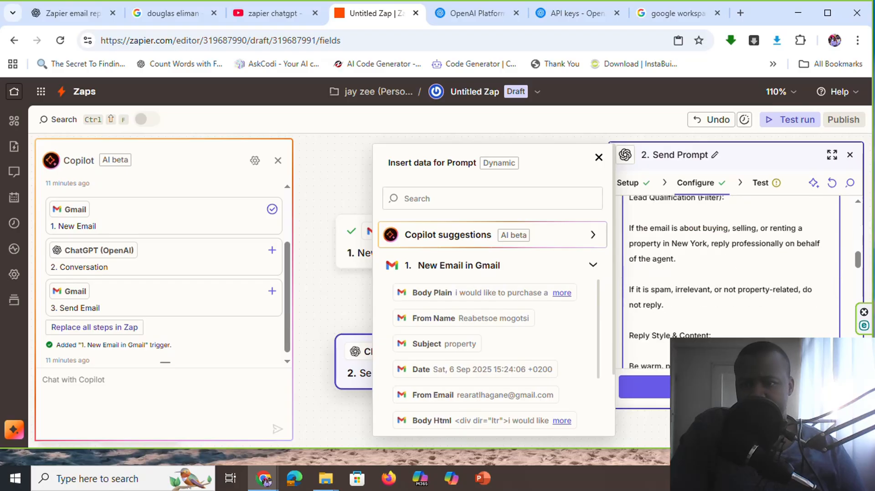
pyautogui.scroll(-10, 816, 330)
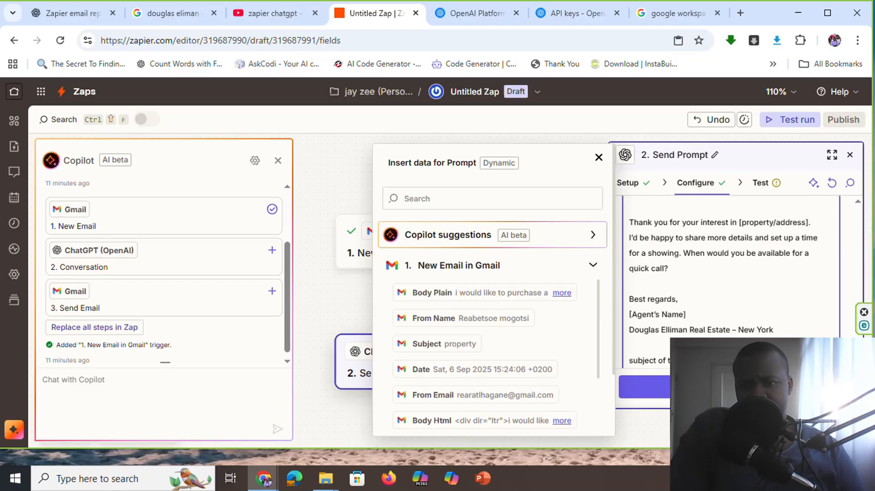
pyautogui.click(766, 289)
pyautogui.scroll(6, 767, 289)
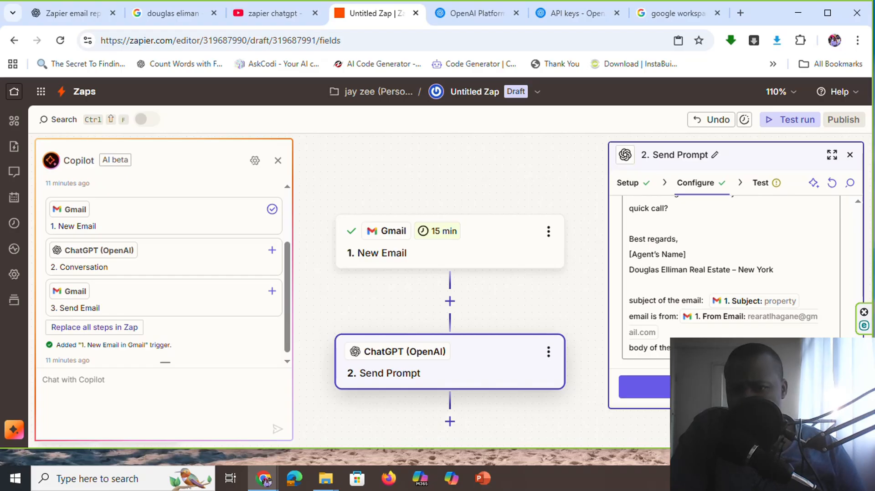
pyautogui.scroll(6, 731, 283)
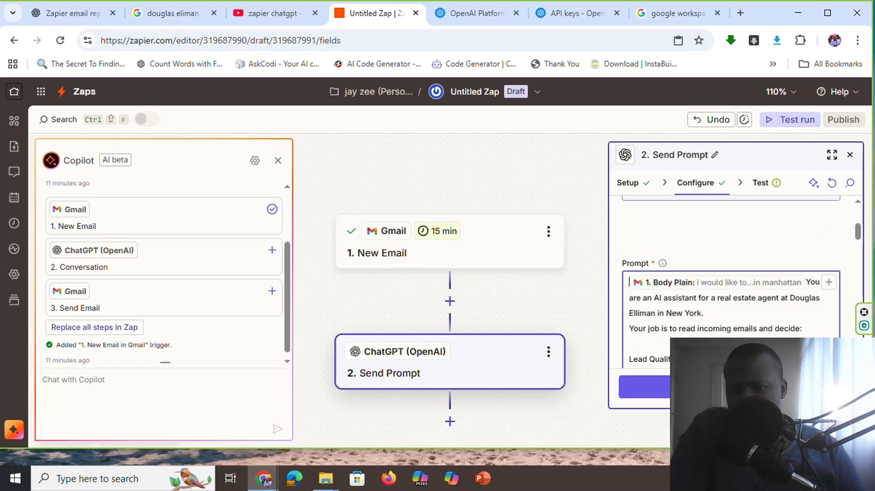
pyautogui.click(682, 284)
pyautogui.press('BackSpace')
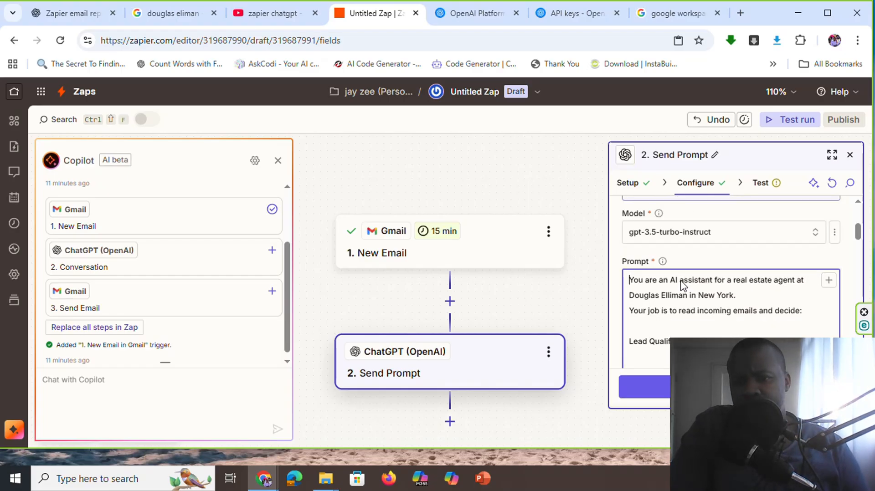
# Insert the Body Plain field of the Gmail New Email trigger after the "body of the email:" label
pyautogui.scroll(-6, 729, 283)
pyautogui.scroll(-8, 741, 287)
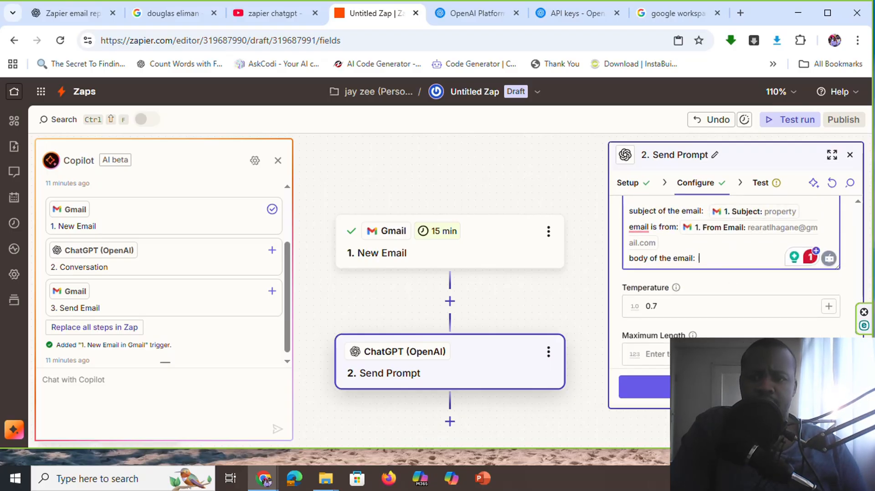
pyautogui.scroll(8, 857, 254)
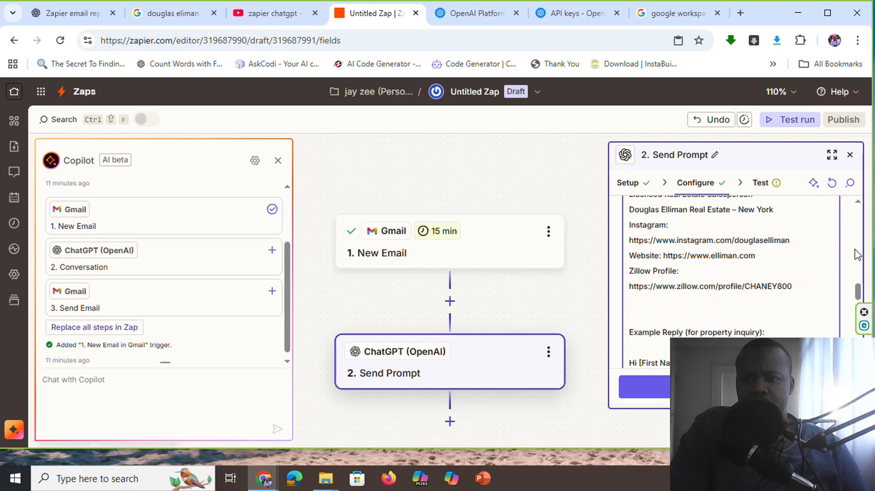
pyautogui.scroll(10, 857, 254)
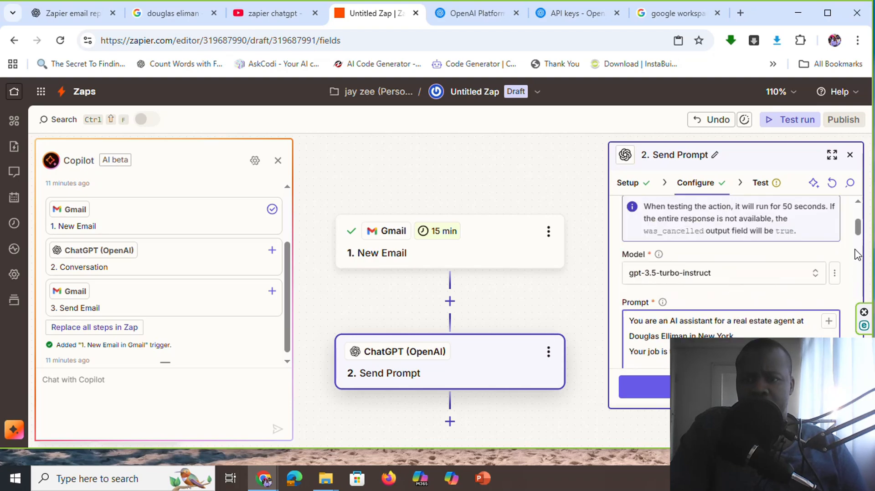
pyautogui.scroll(-3, 857, 255)
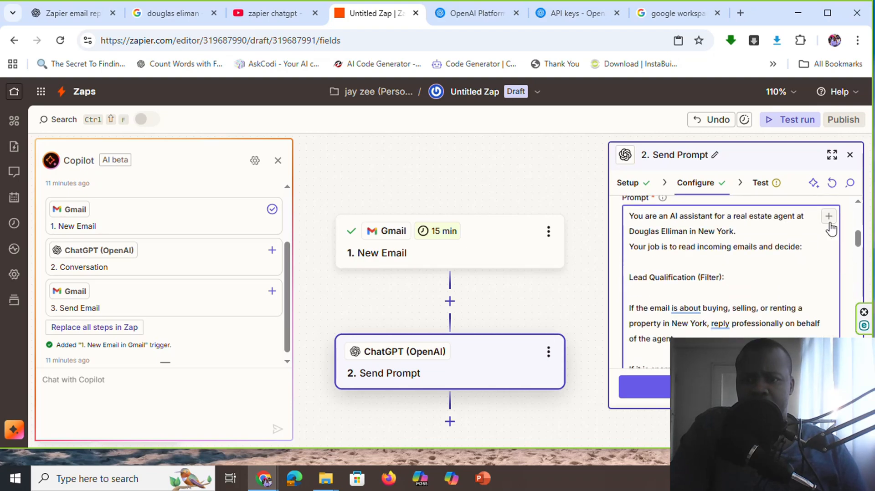
pyautogui.click(828, 222)
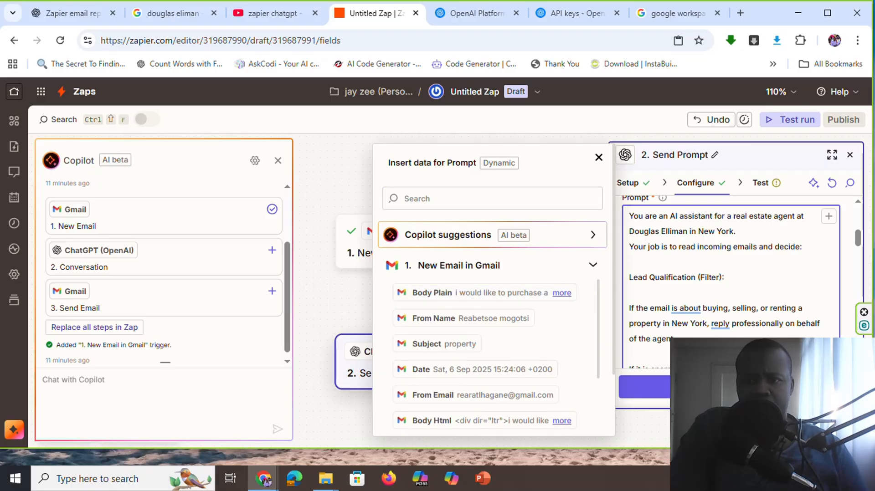
pyautogui.scroll(-15, 729, 283)
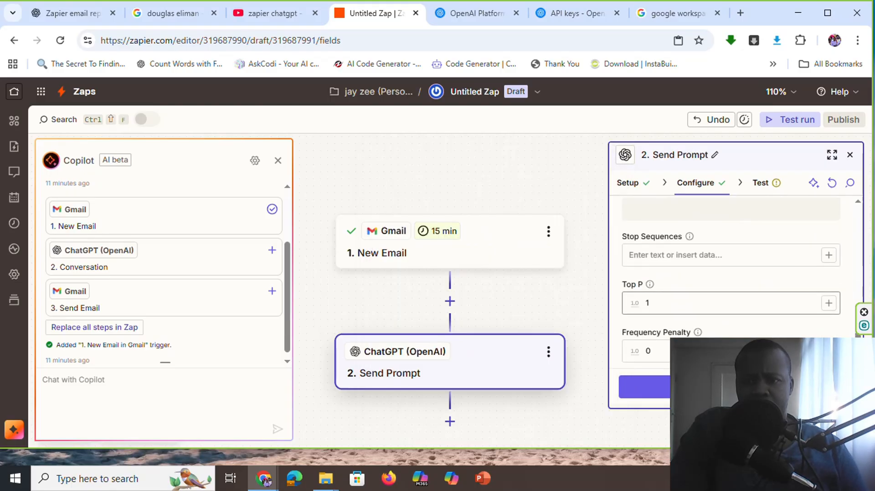
pyautogui.scroll(5, 807, 279)
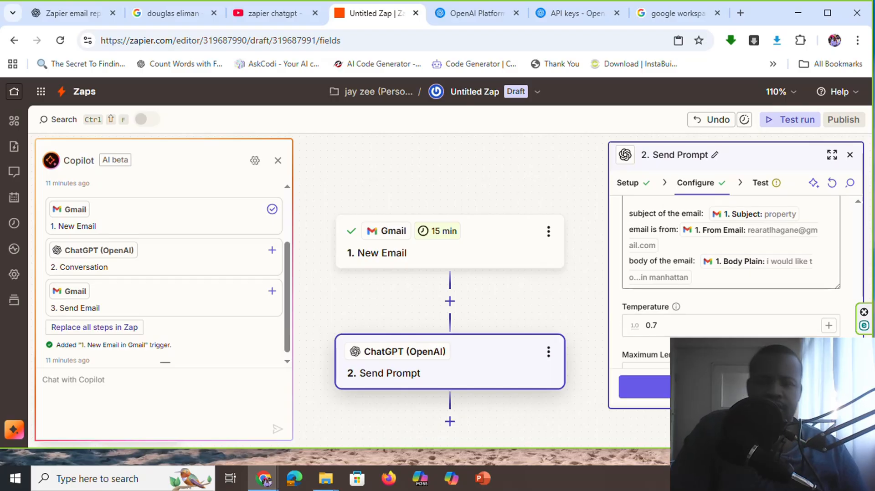
# Continue the Send Prompt step from its configuration to testing and skip the test
pyautogui.scroll(-3, 730, 274)
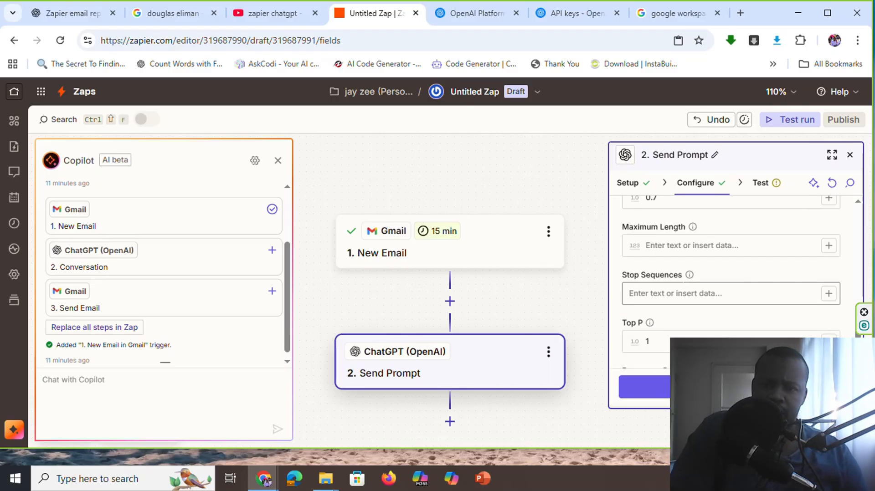
pyautogui.scroll(-3, 683, 291)
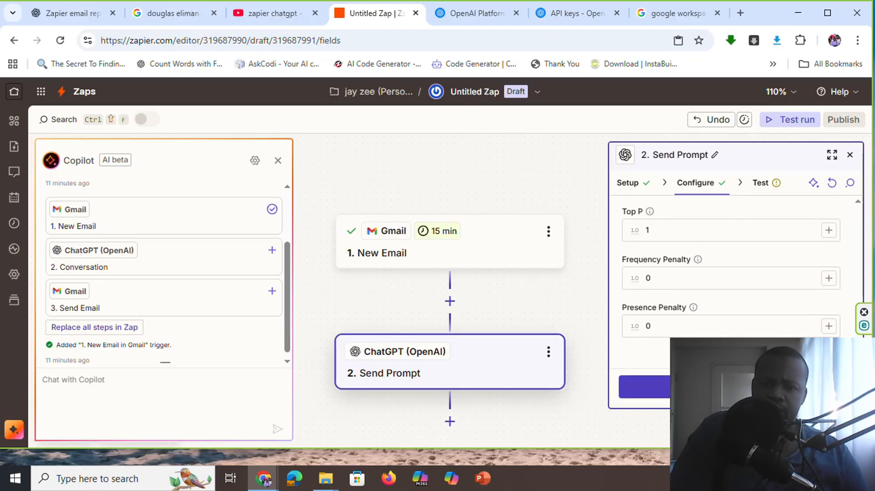
pyautogui.click(702, 387)
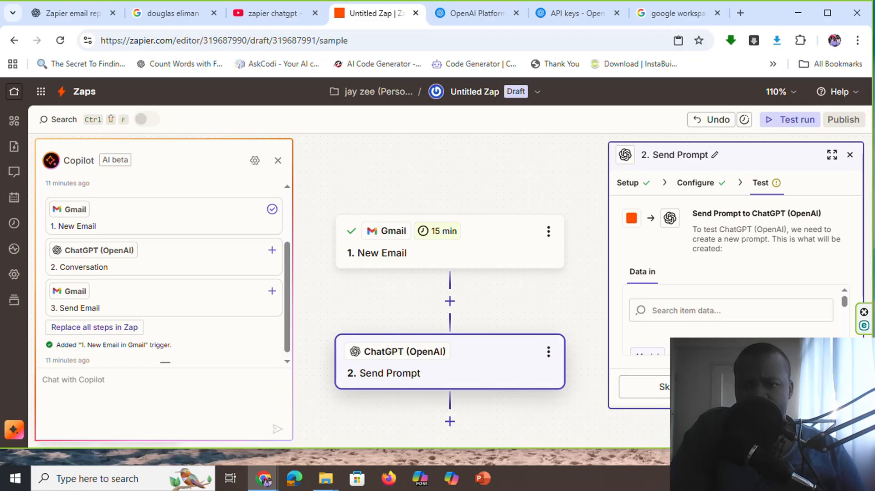
pyautogui.scroll(-4, 801, 322)
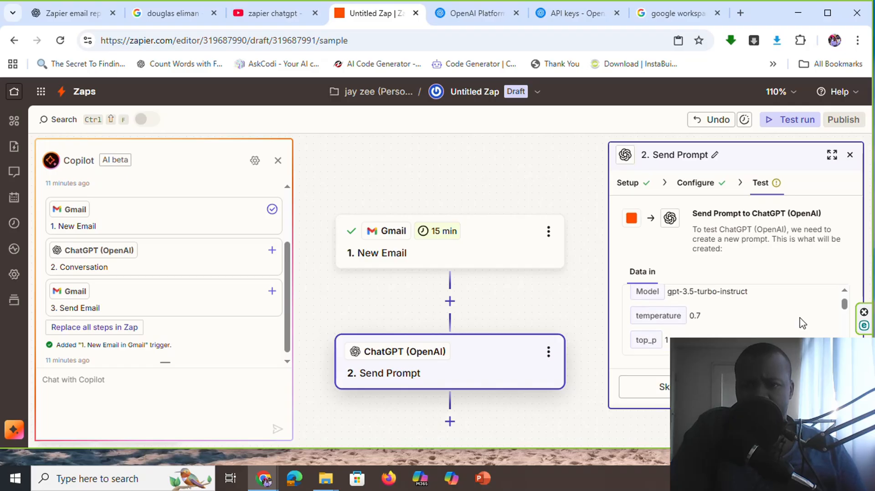
pyautogui.click(656, 395)
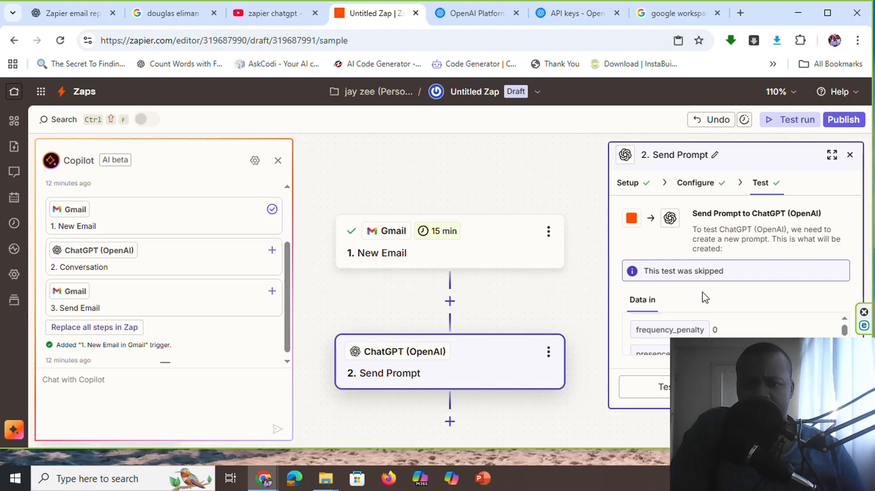
pyautogui.scroll(-10, 702, 333)
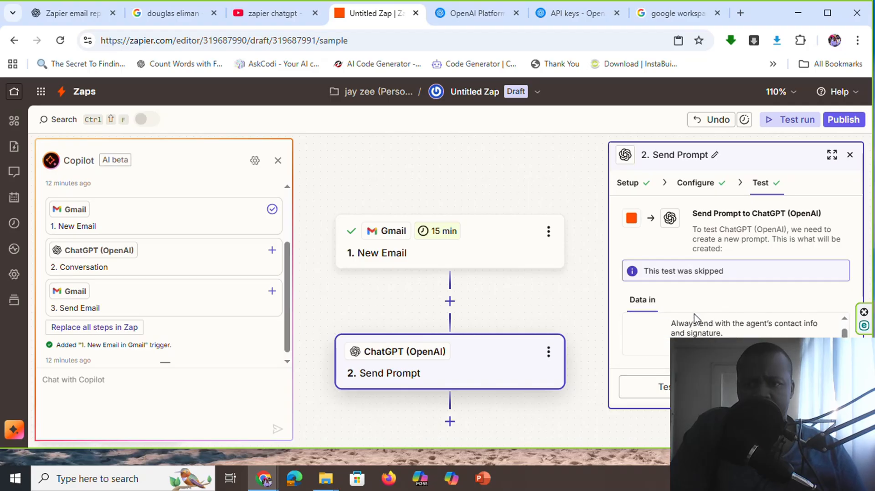
# Add a Gmail action after the Send Prompt step and set its action event to Create Draft Reply
pyautogui.click(450, 421)
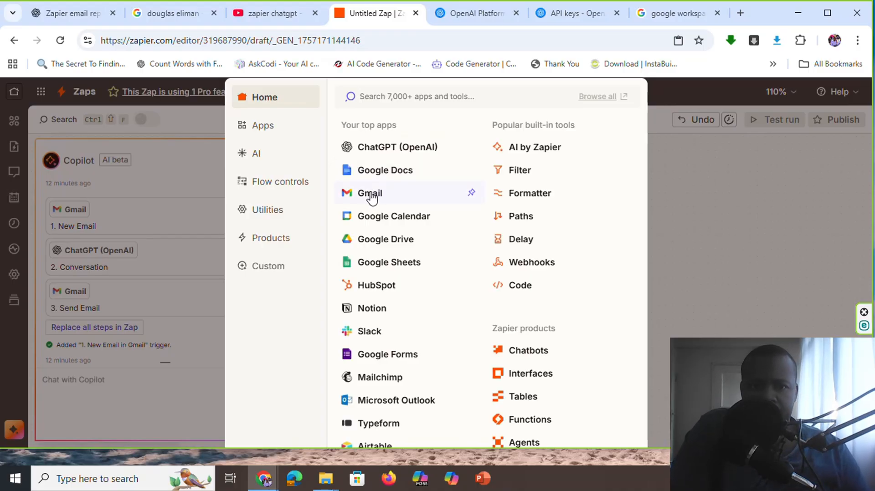
pyautogui.click(369, 193)
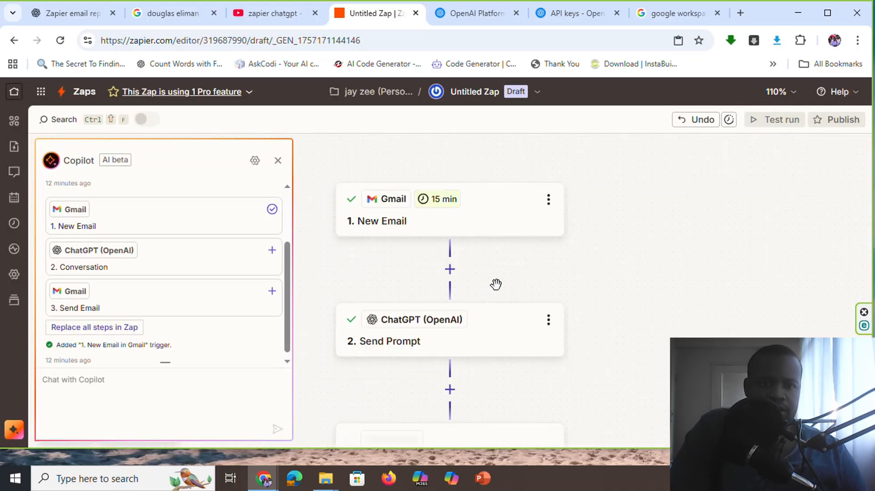
pyautogui.scroll(3, 458, 282)
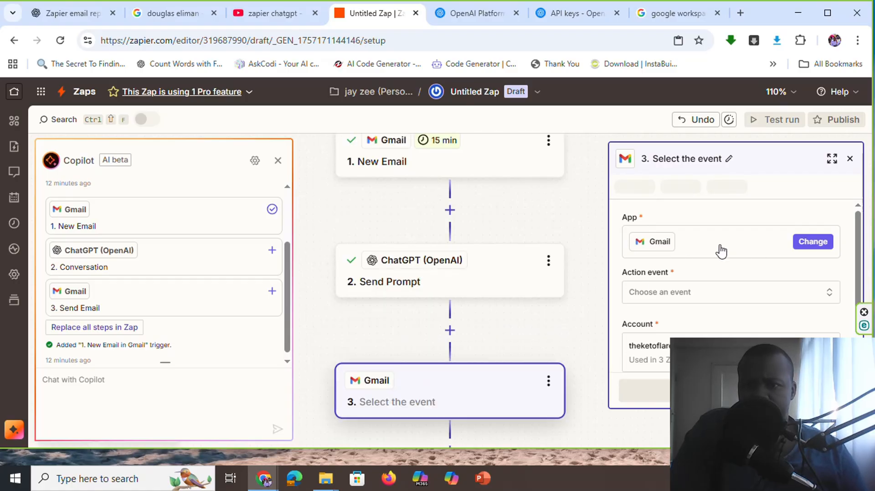
pyautogui.click(701, 296)
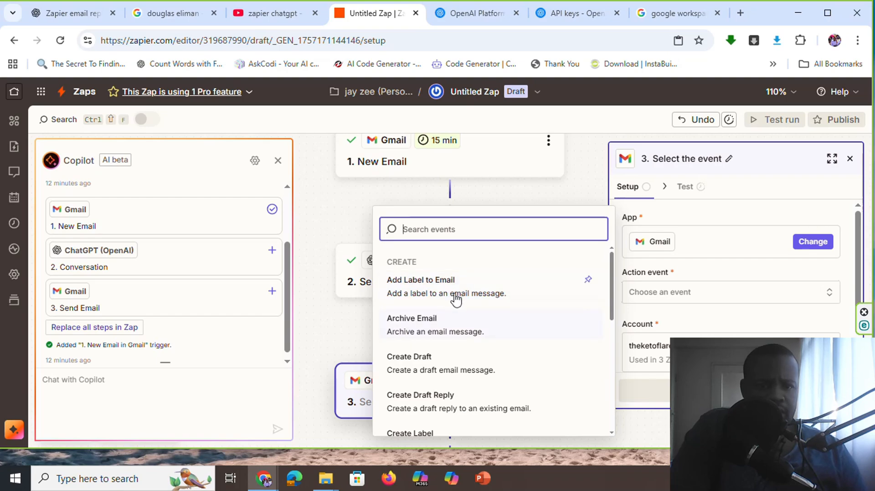
pyautogui.write('re')
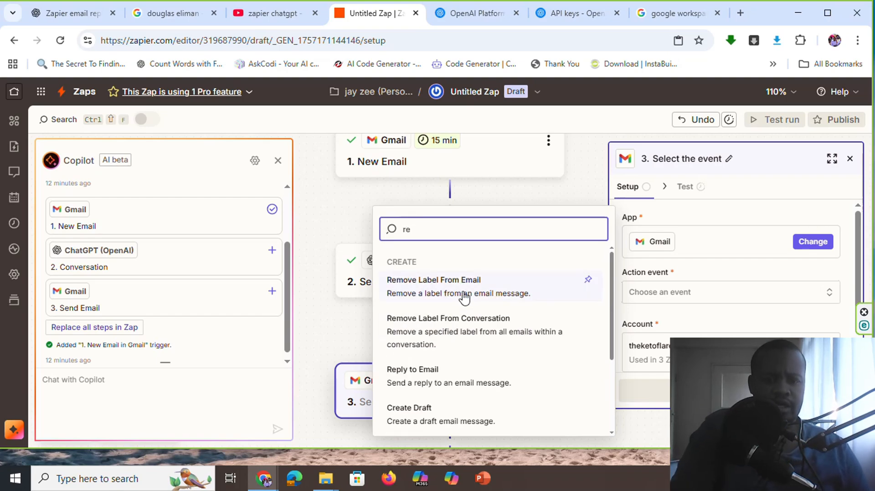
pyautogui.write('pl')
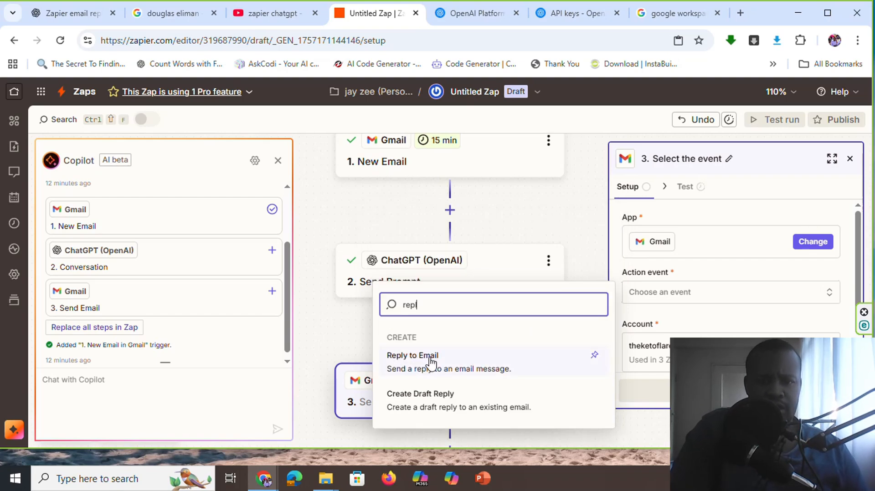
pyautogui.click(438, 405)
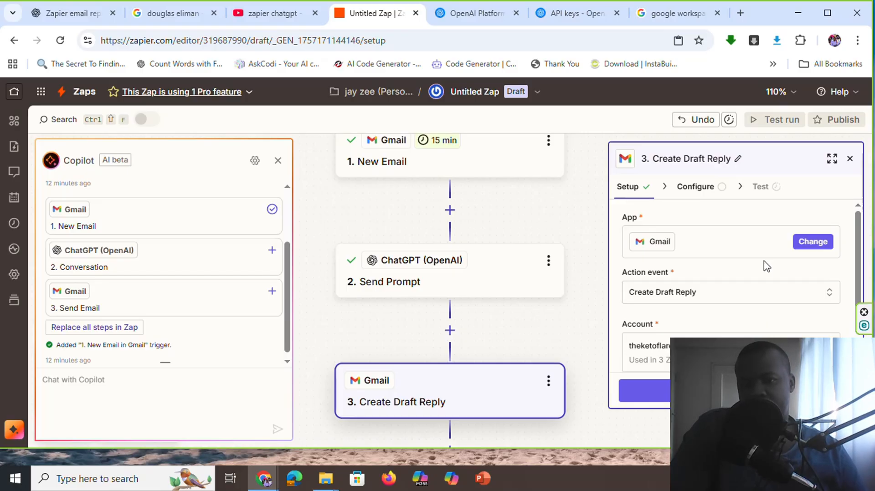
# Review the action event and Gmail account of the Create Draft Reply step and continue to its configuration
pyautogui.scroll(-1, 767, 267)
pyautogui.scroll(1, 654, 278)
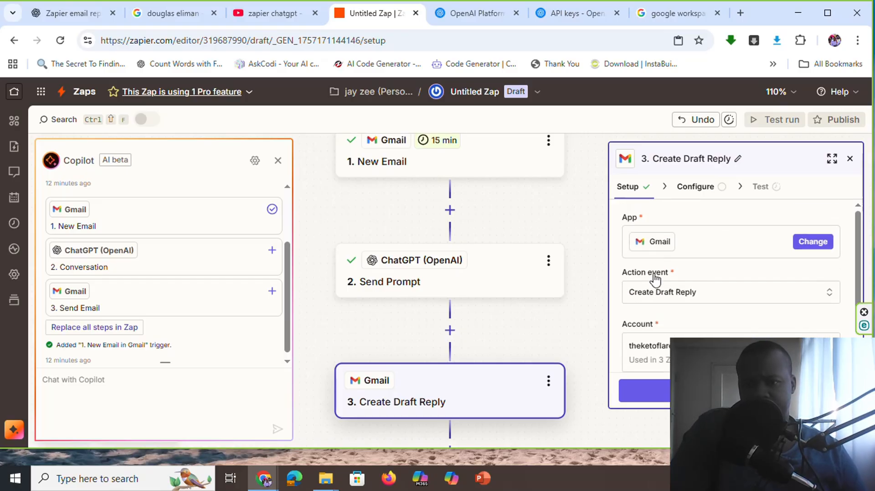
pyautogui.scroll(-1, 733, 240)
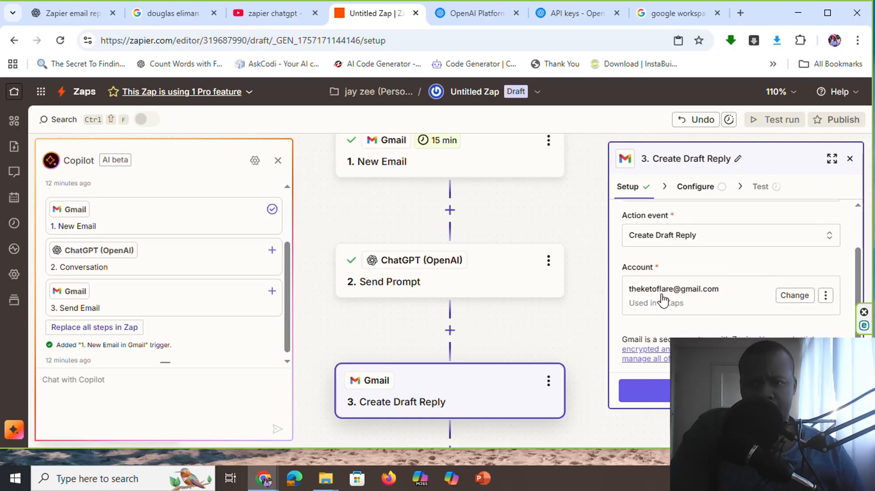
pyautogui.scroll(1, 664, 299)
pyautogui.scroll(-1, 662, 300)
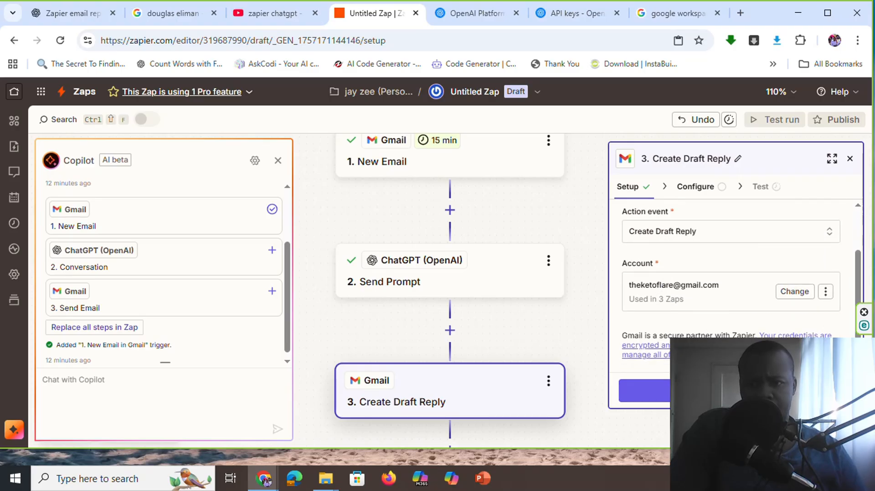
pyautogui.click(711, 391)
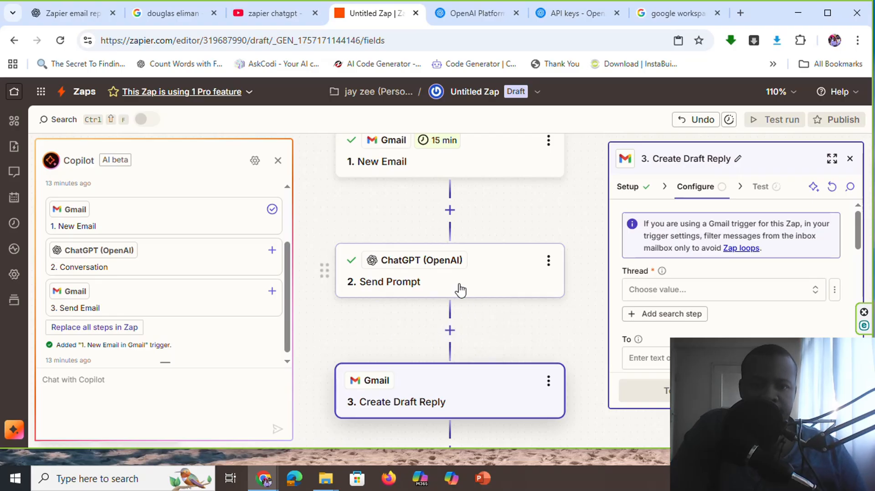
# Add a Find Email search step for the draft reply's Thread field and insert the New Email trigger's Body Plain as its Search String
pyautogui.click(665, 314)
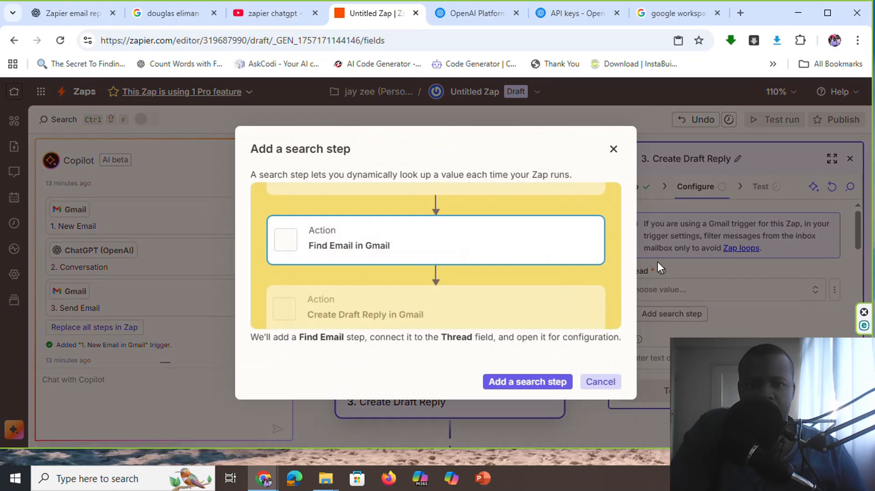
pyautogui.click(528, 383)
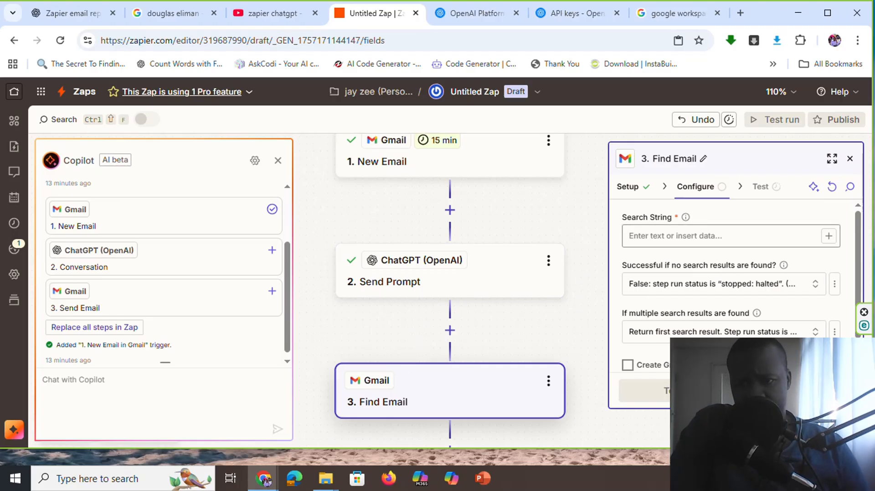
pyautogui.click(826, 237)
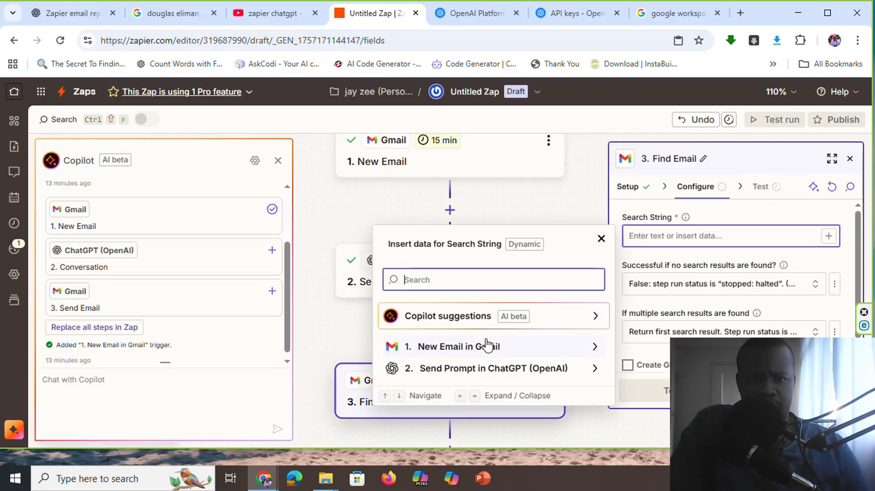
pyautogui.click(477, 351)
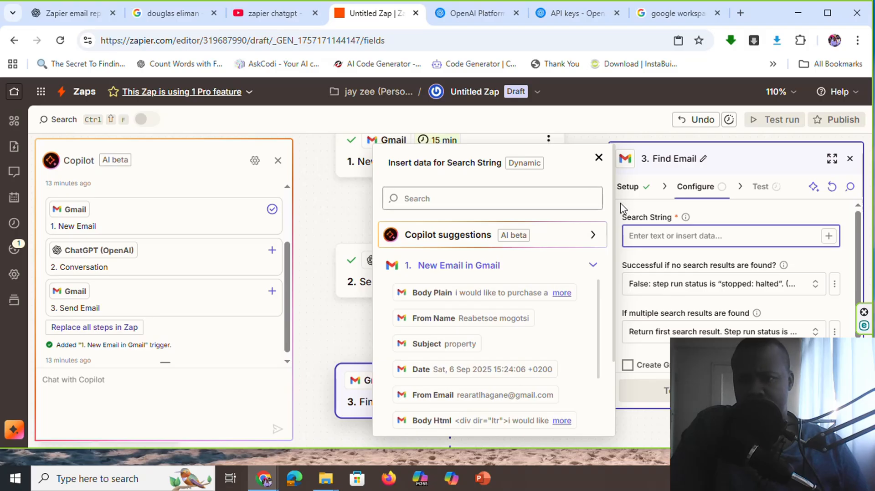
pyautogui.click(718, 224)
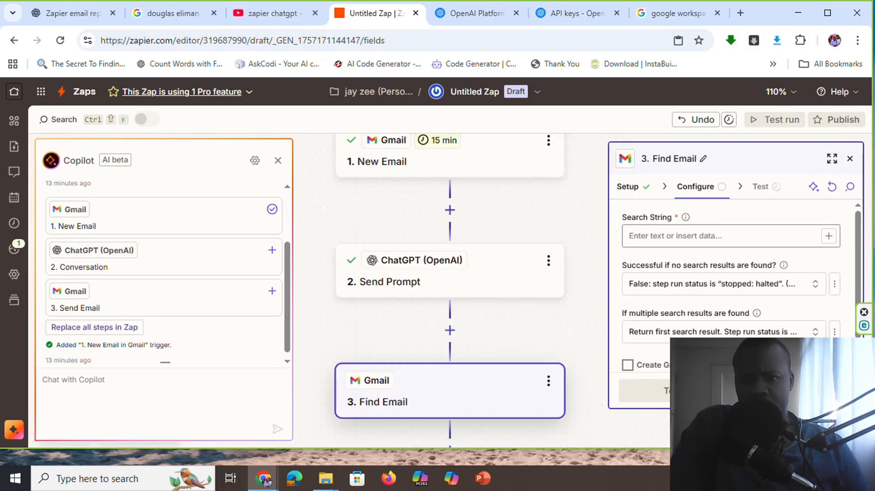
pyautogui.click(718, 235)
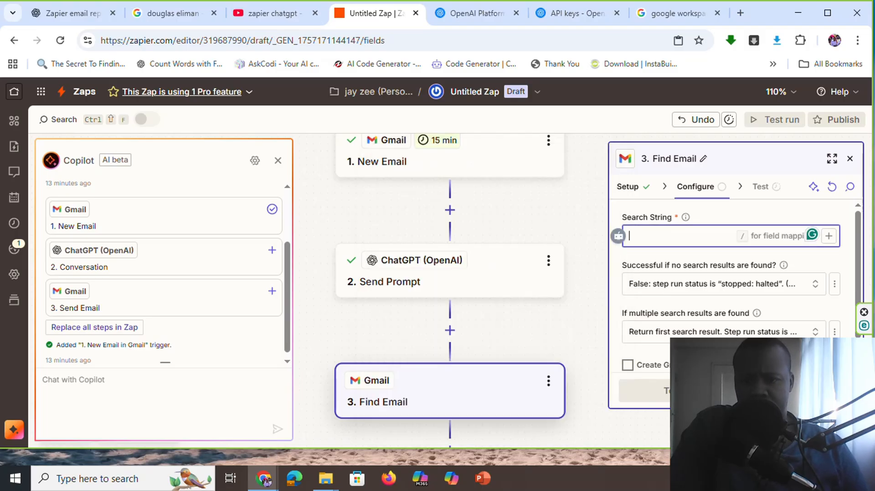
pyautogui.click(829, 235)
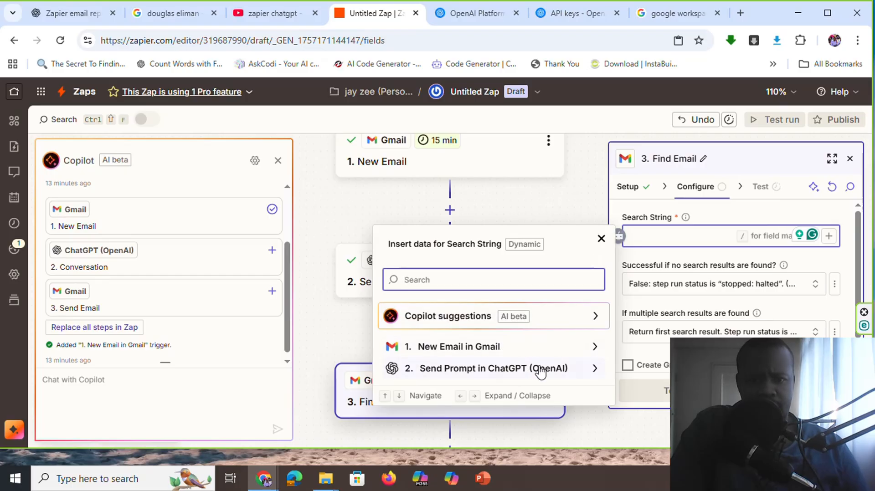
pyautogui.click(576, 355)
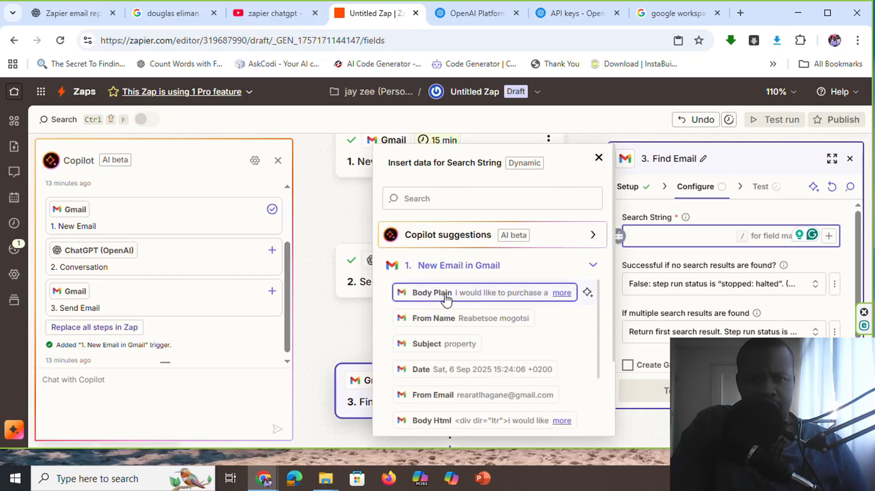
pyautogui.click(445, 299)
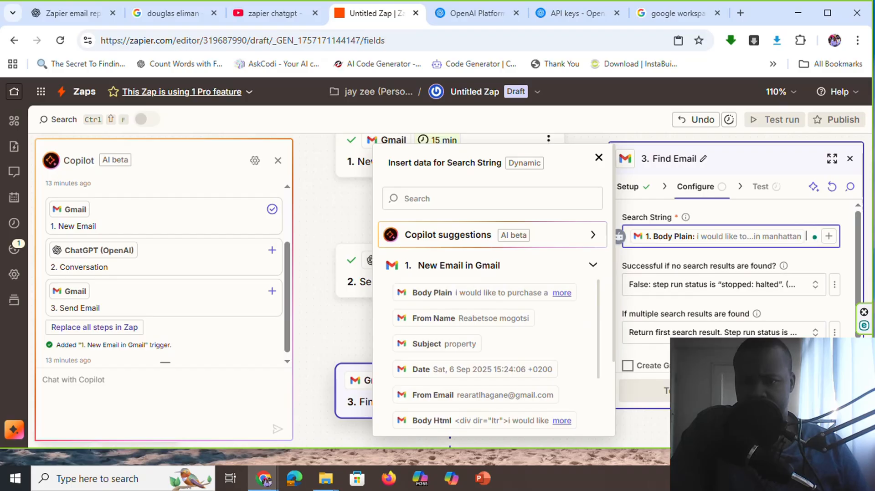
# Continue the Find Email step from its configuration to testing and skip the test
pyautogui.scroll(-1, 728, 332)
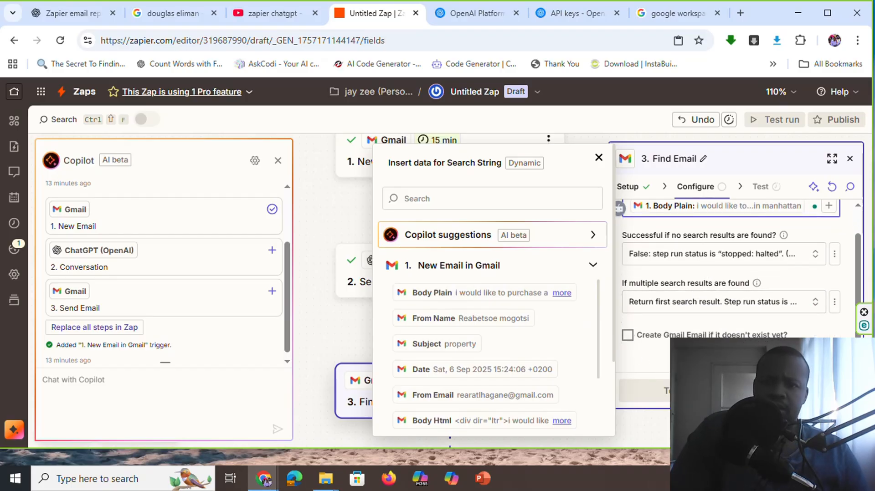
pyautogui.scroll(1, 697, 281)
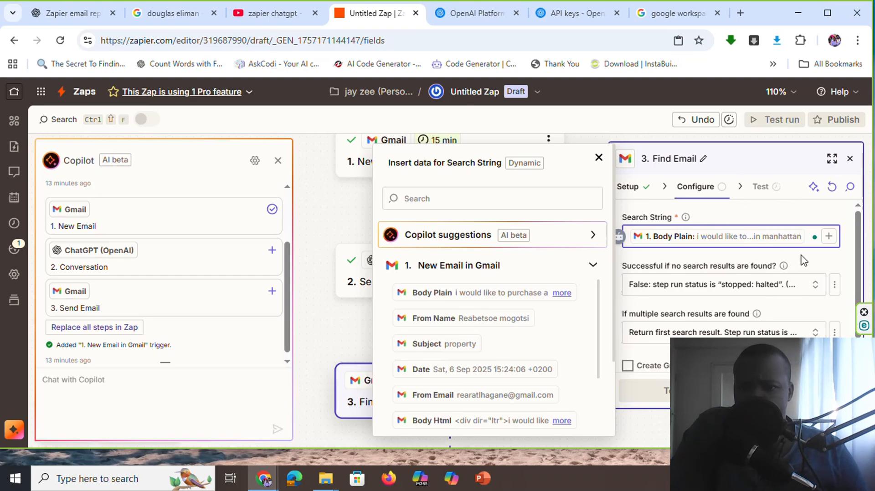
pyautogui.click(808, 259)
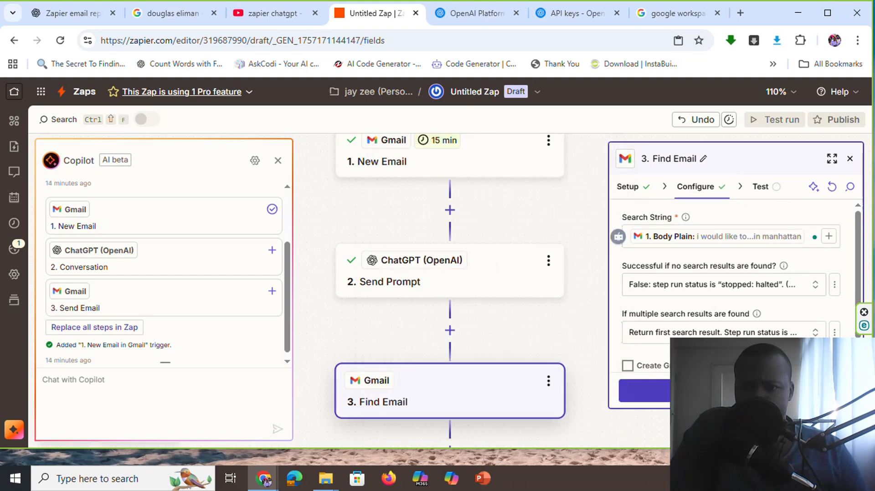
pyautogui.click(697, 390)
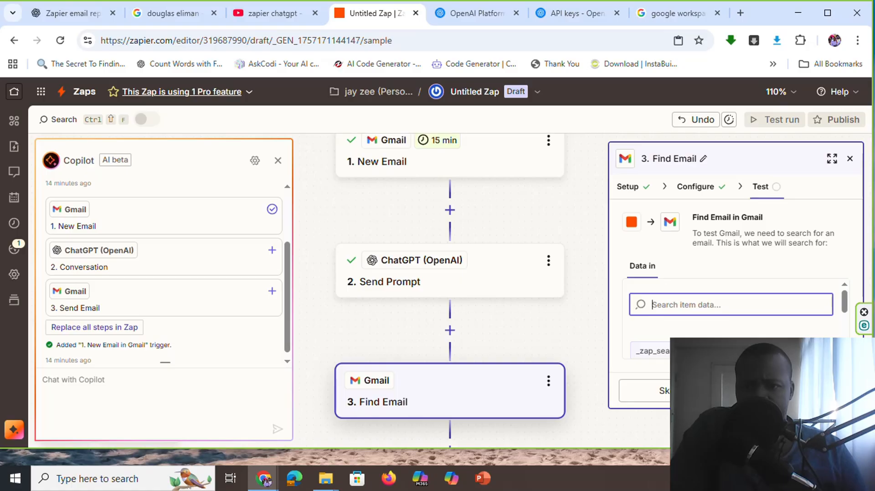
pyautogui.click(664, 393)
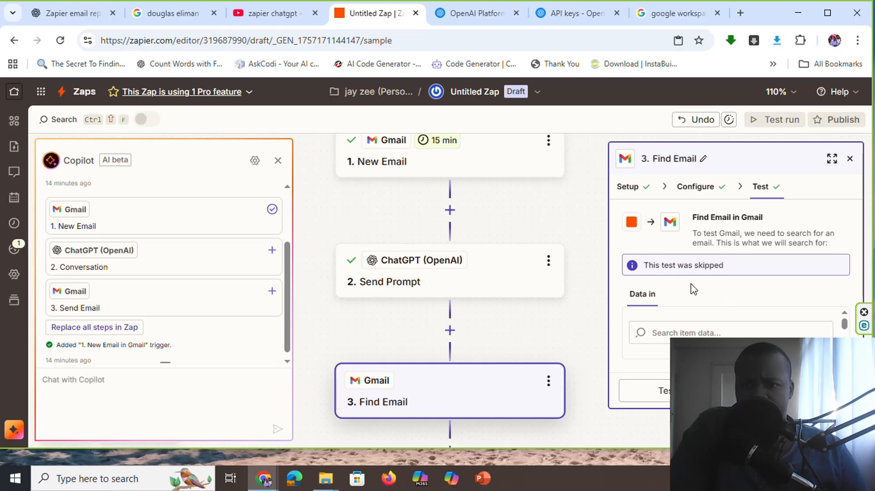
# Open the Create Draft Reply step, review its action event and account, and continue to its configuration
pyautogui.scroll(-3, 448, 332)
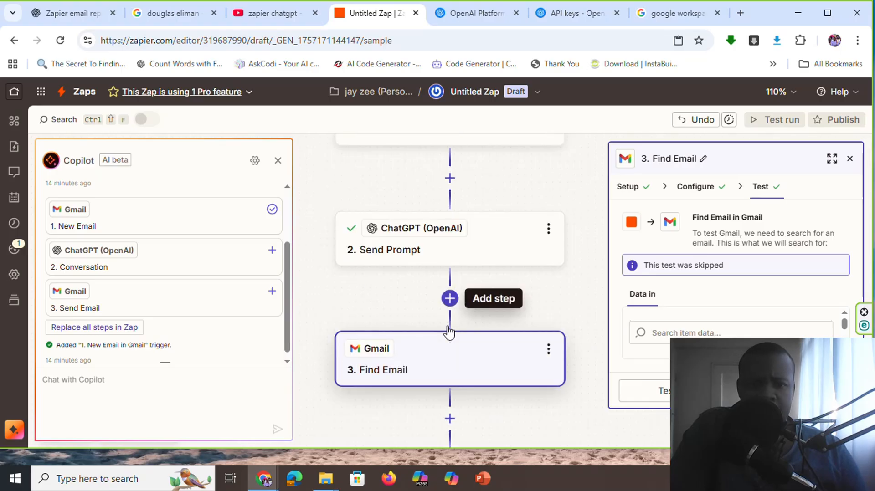
pyautogui.scroll(-2, 449, 332)
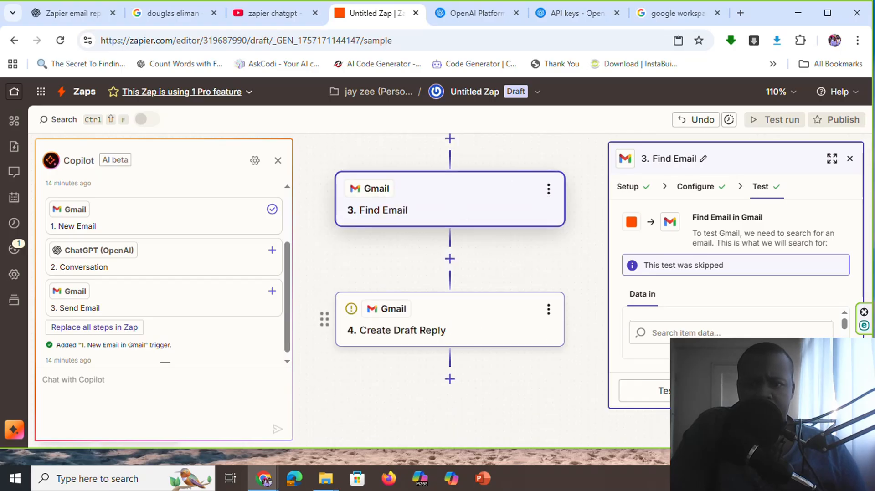
pyautogui.click(449, 330)
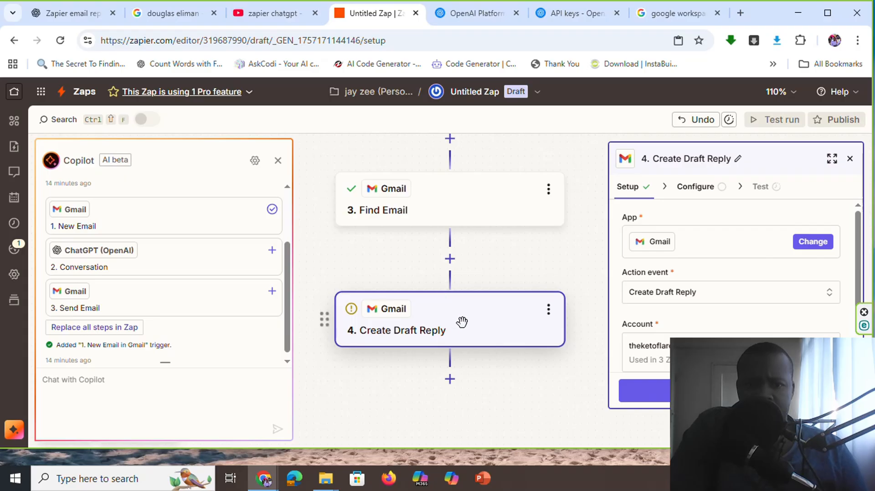
pyautogui.scroll(-1, 681, 264)
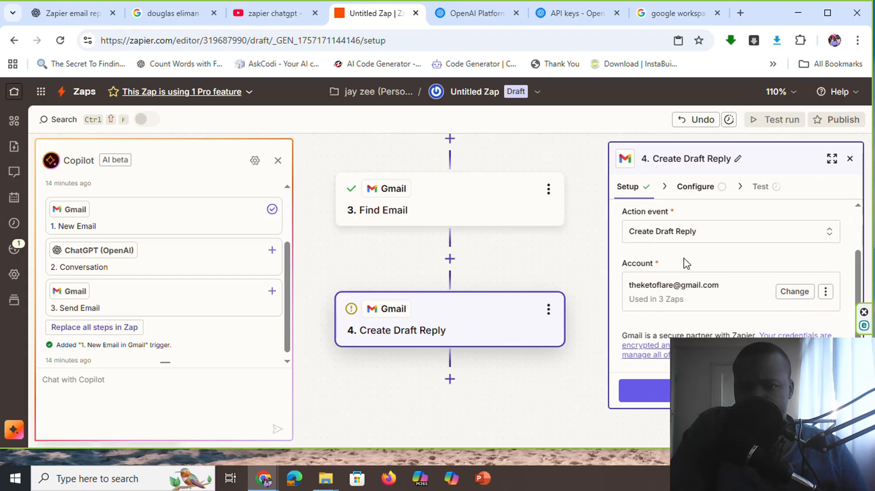
pyautogui.scroll(1, 684, 263)
pyautogui.scroll(-1, 685, 264)
pyautogui.click(645, 390)
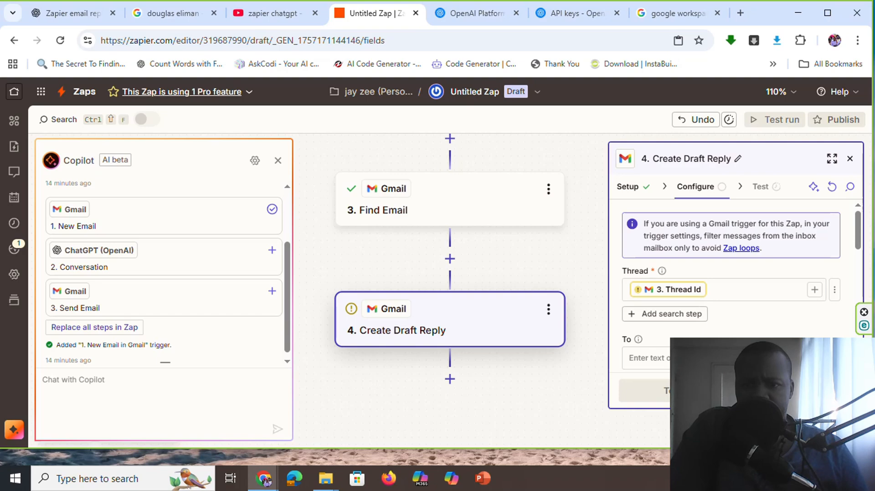
# Map the draft reply's To field to the From Email of the Gmail New Email trigger
pyautogui.scroll(-3, 646, 288)
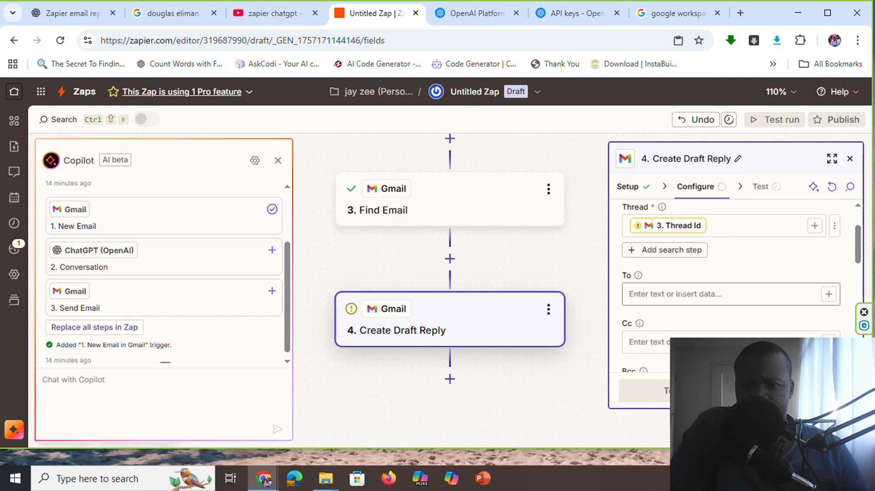
pyautogui.scroll(1, 677, 287)
pyautogui.click(677, 296)
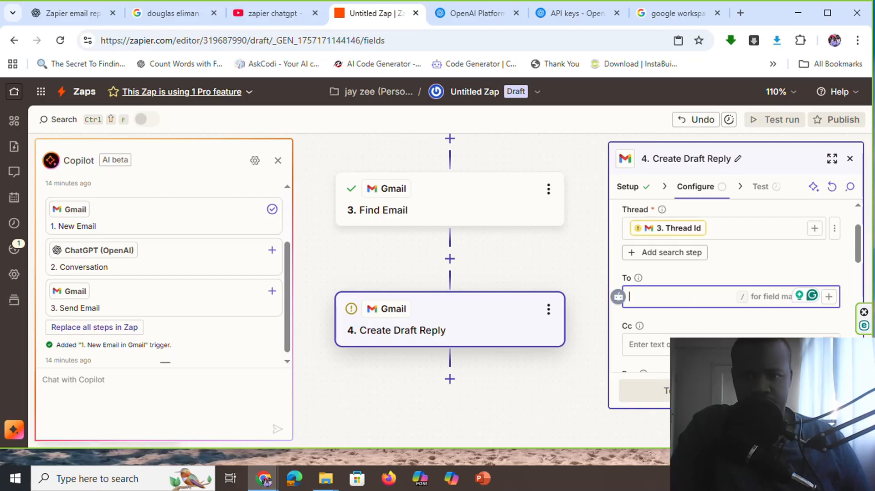
pyautogui.click(828, 297)
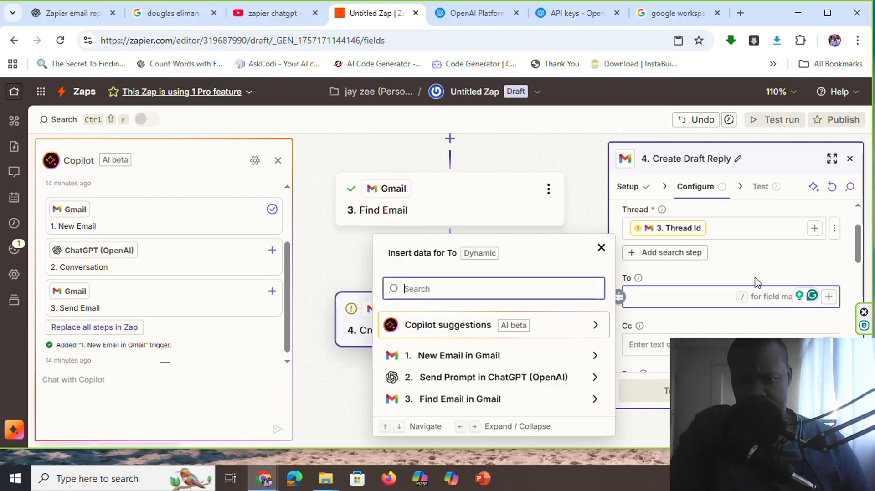
pyautogui.click(464, 356)
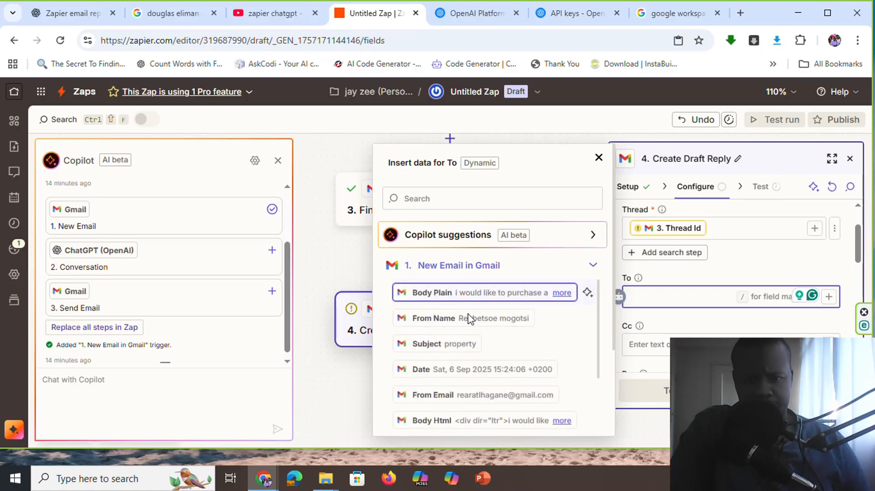
pyautogui.scroll(-1, 457, 361)
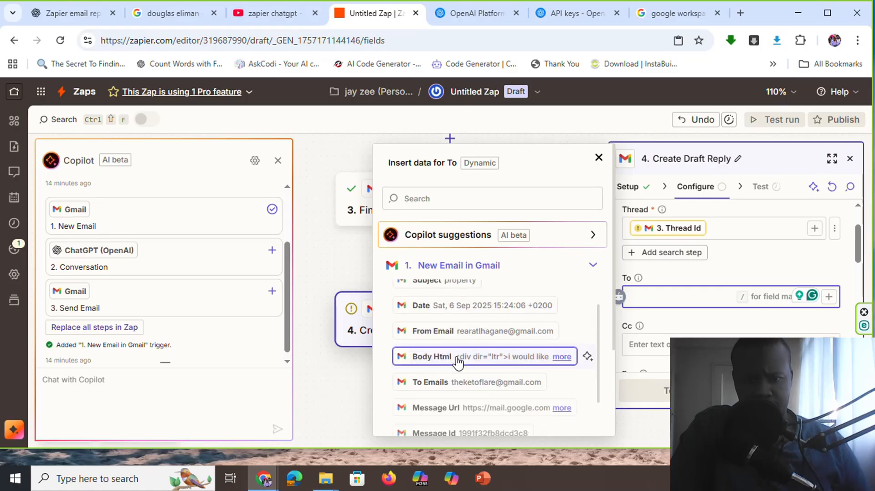
pyautogui.click(468, 331)
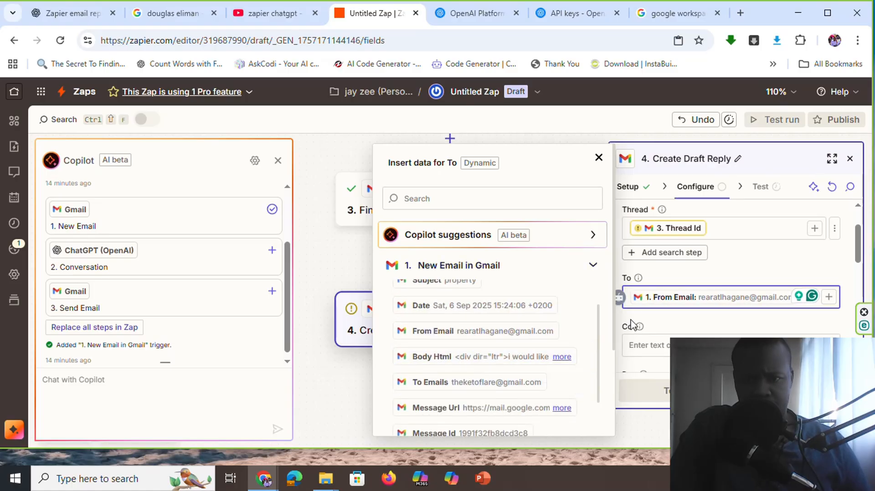
pyautogui.click(697, 325)
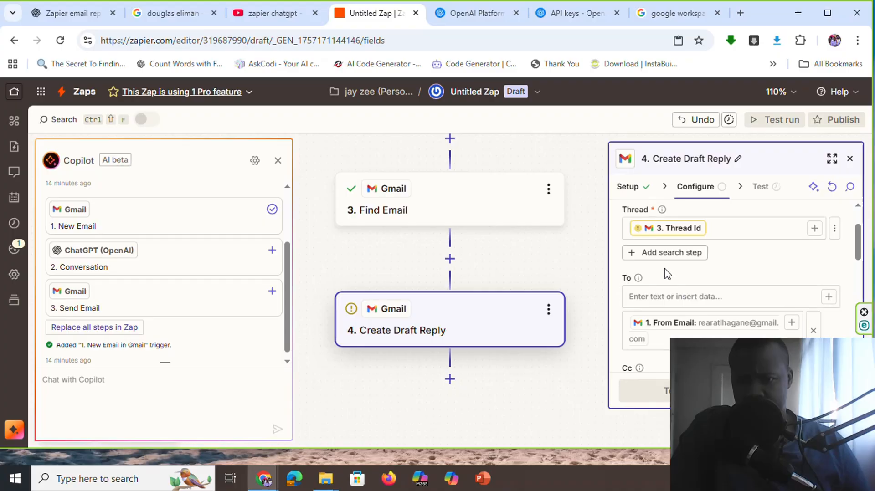
# Set the draft reply's From field to the connected Gmail address
pyautogui.scroll(-3, 667, 273)
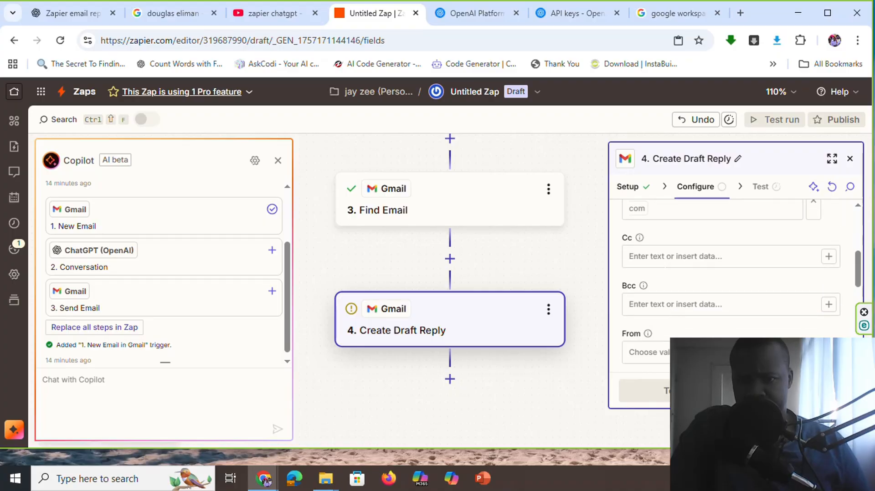
pyautogui.scroll(-2, 660, 292)
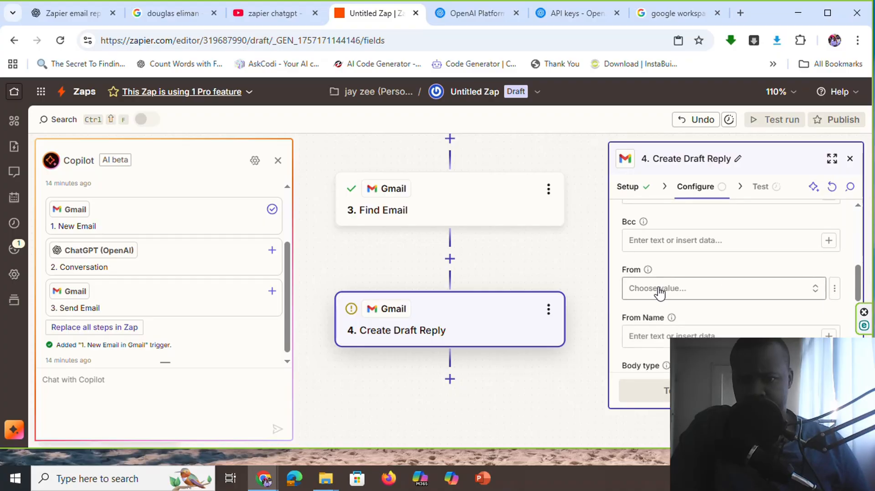
pyautogui.click(659, 288)
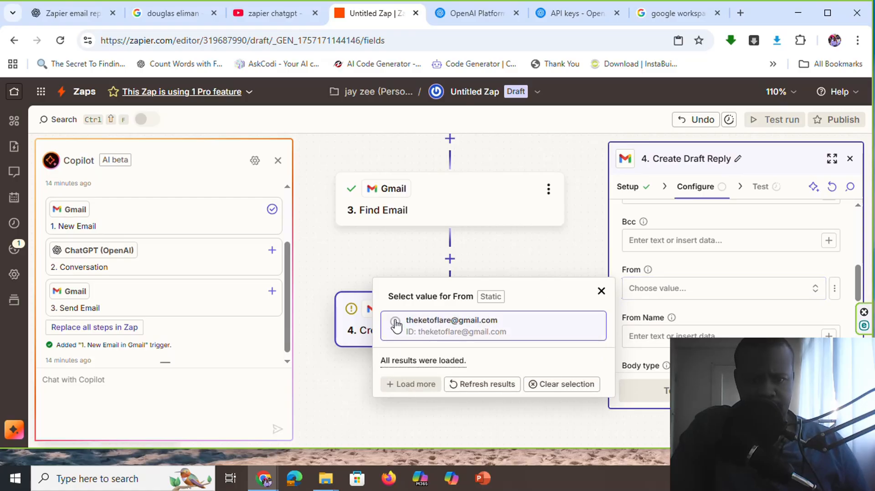
pyautogui.click(395, 325)
# Insert the Send Prompt step's Response as the draft reply's Body and continue to testing
pyautogui.scroll(-2, 685, 311)
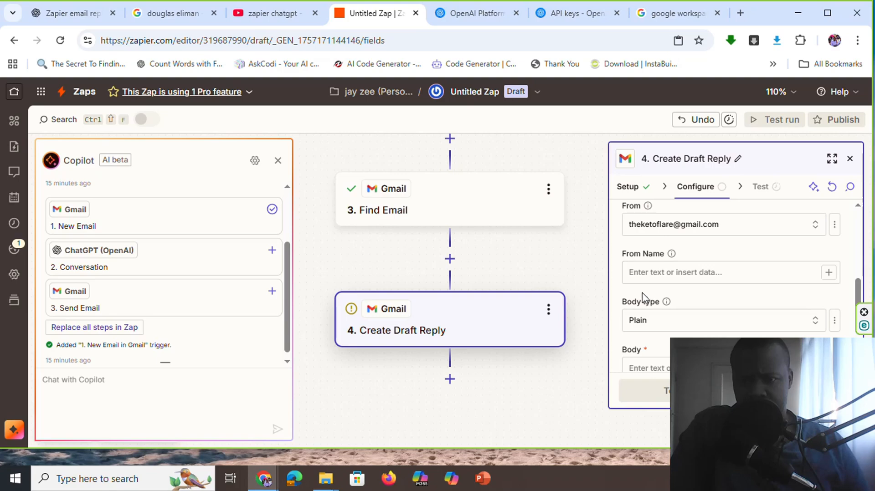
pyautogui.scroll(-1, 642, 301)
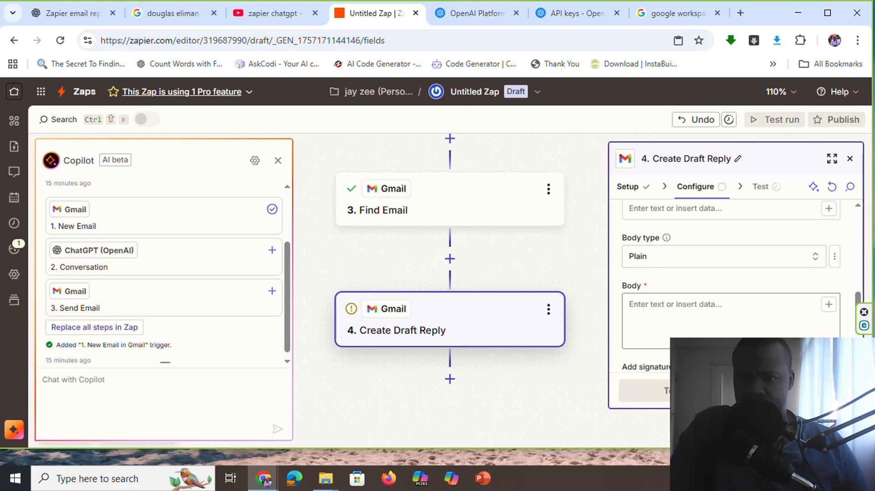
pyautogui.click(828, 304)
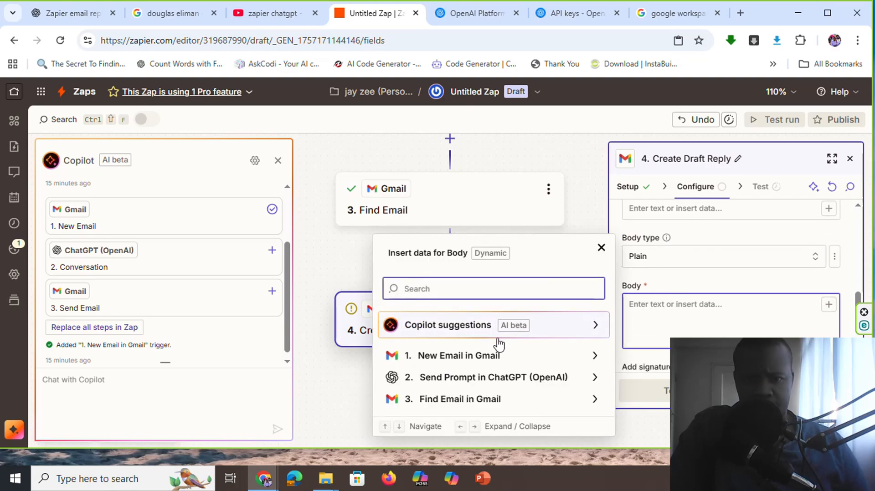
pyautogui.click(471, 384)
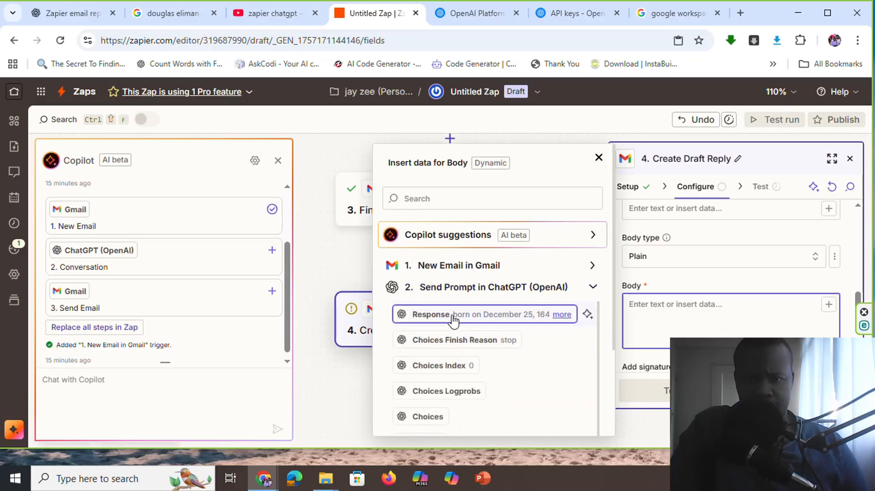
pyautogui.click(452, 315)
pyautogui.click(708, 279)
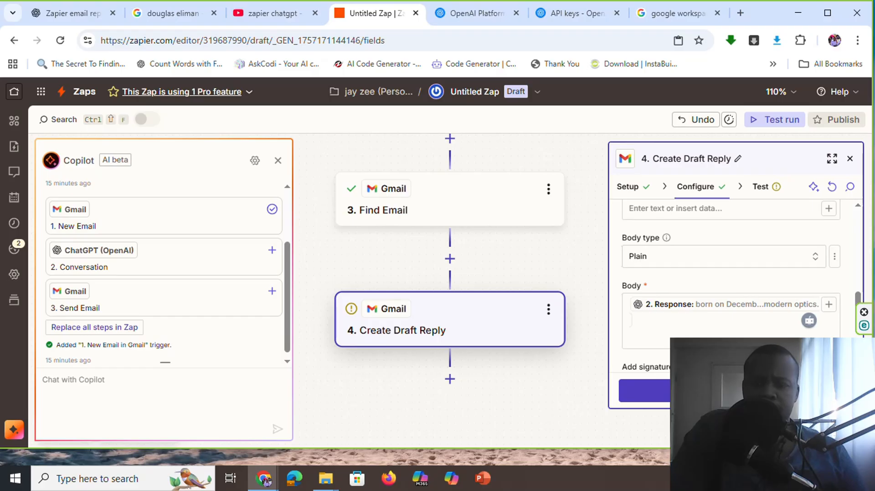
pyautogui.click(729, 391)
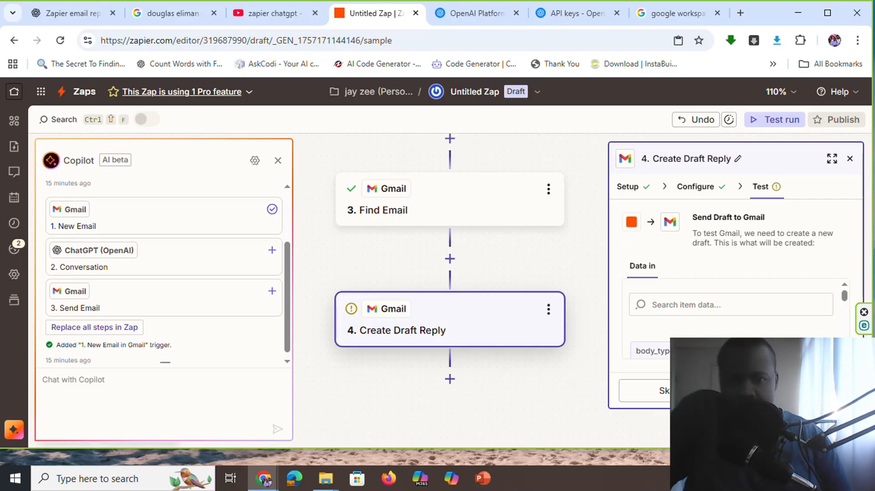
# Review the Zap's whole flow, from the New Email trigger through Send Prompt and Find Email to Create Draft Reply
pyautogui.scroll(3, 593, 267)
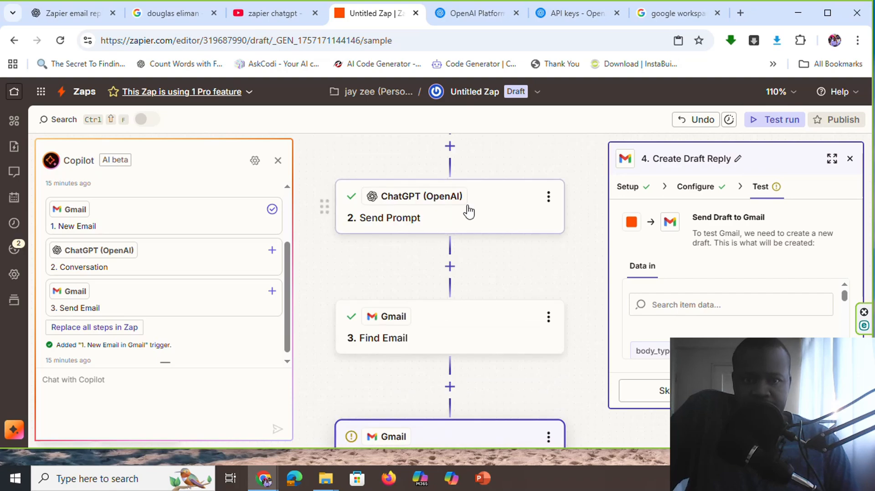
pyautogui.scroll(3, 462, 209)
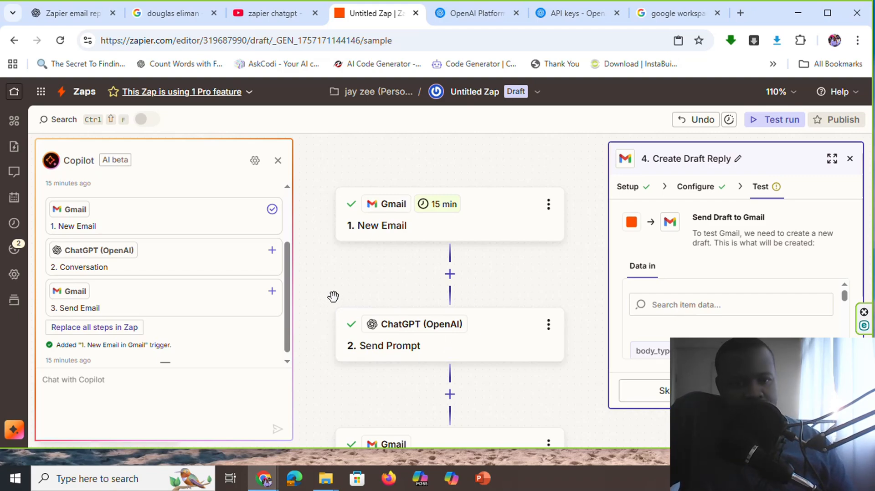
pyautogui.scroll(-2, 420, 312)
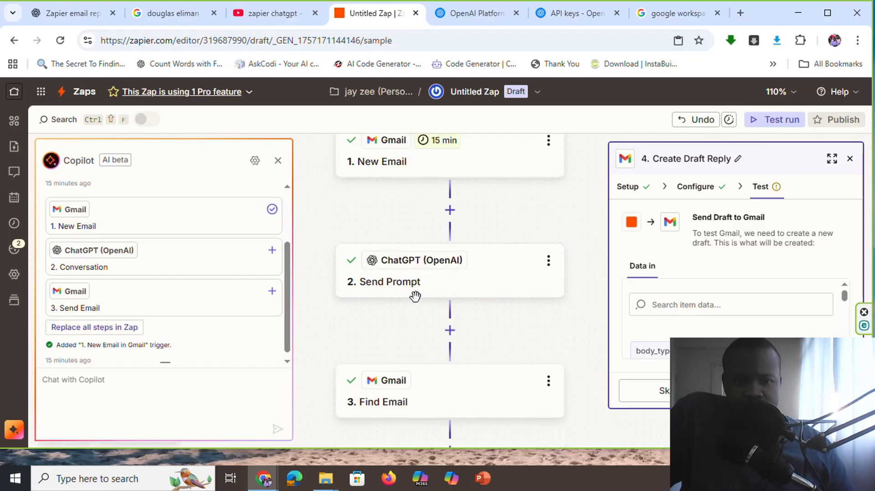
pyautogui.scroll(-10, 415, 296)
pyautogui.scroll(5, 433, 279)
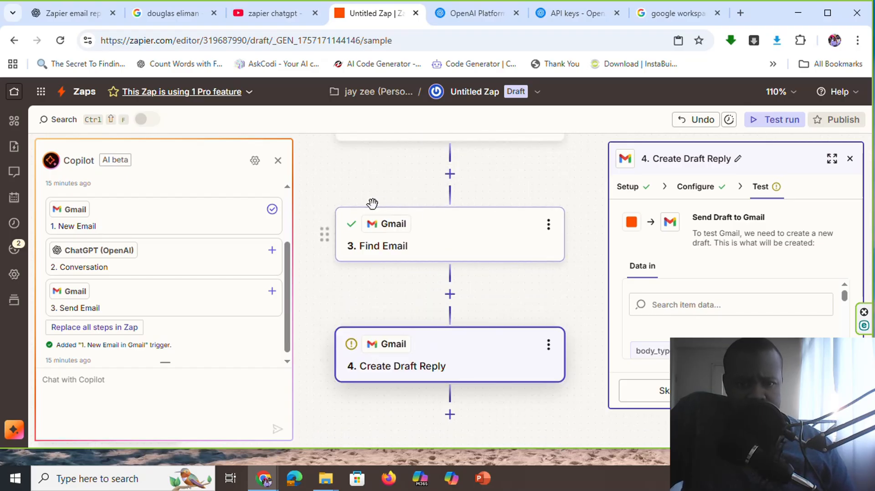
pyautogui.scroll(1, 432, 265)
pyautogui.scroll(-1, 417, 258)
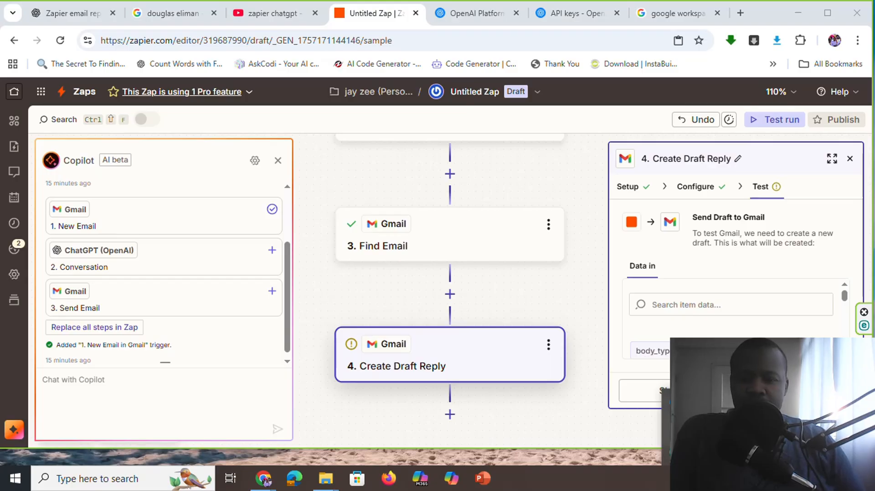
pyautogui.press('F10')
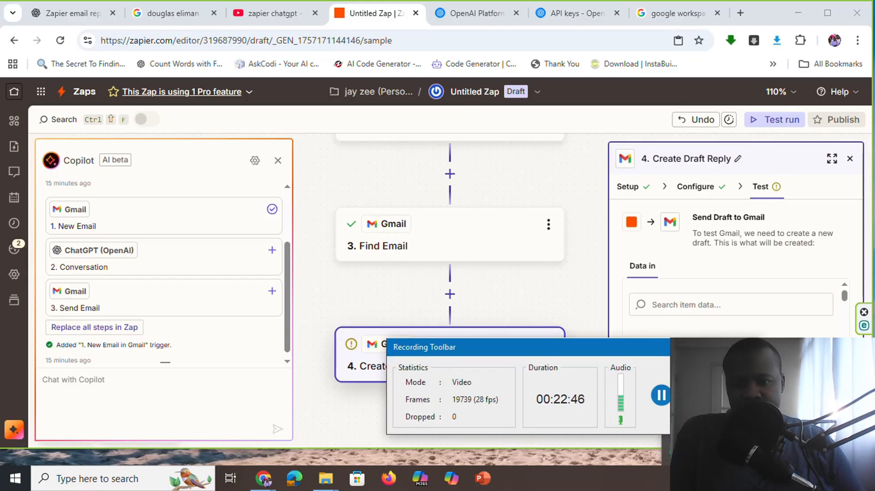